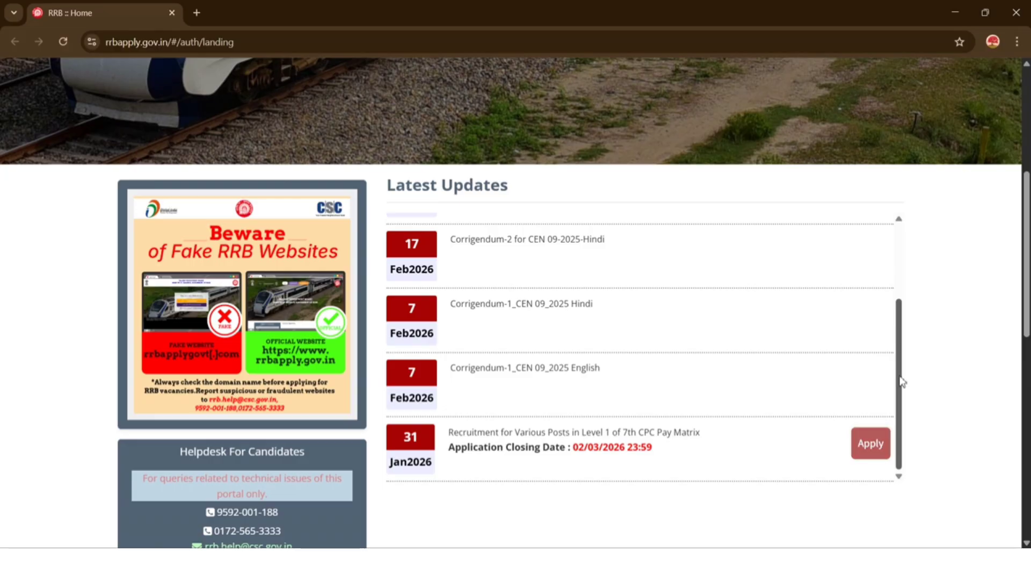
Scroll Latest Updates back up until Corrigendum-3 for CEN 09-2025 (20 Feb 2026) heads the list.
{"action": "scroll", "coordinate": [902, 340], "scroll_direction": "up", "scroll_amount": 1}
{"action": "scroll", "coordinate": [904, 338], "scroll_direction": "up", "scroll_amount": 1}
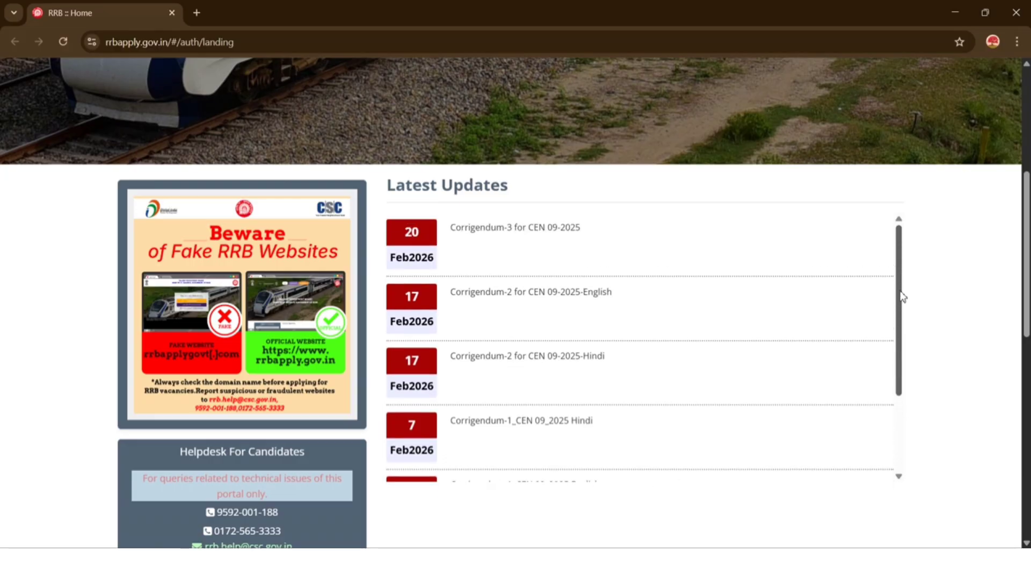
Open the Corrigendum-3 PDF, read both pages including Annexure-A, then return to page 1.
{"action": "left_click", "coordinate": [483, 230]}
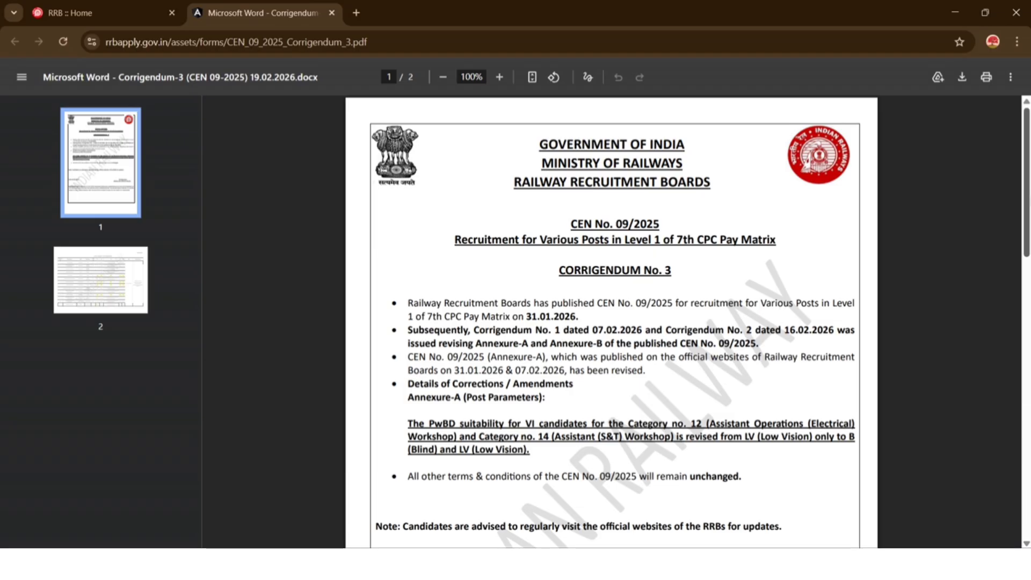
{"action": "scroll", "coordinate": [611, 322], "scroll_direction": "down", "scroll_amount": 1}
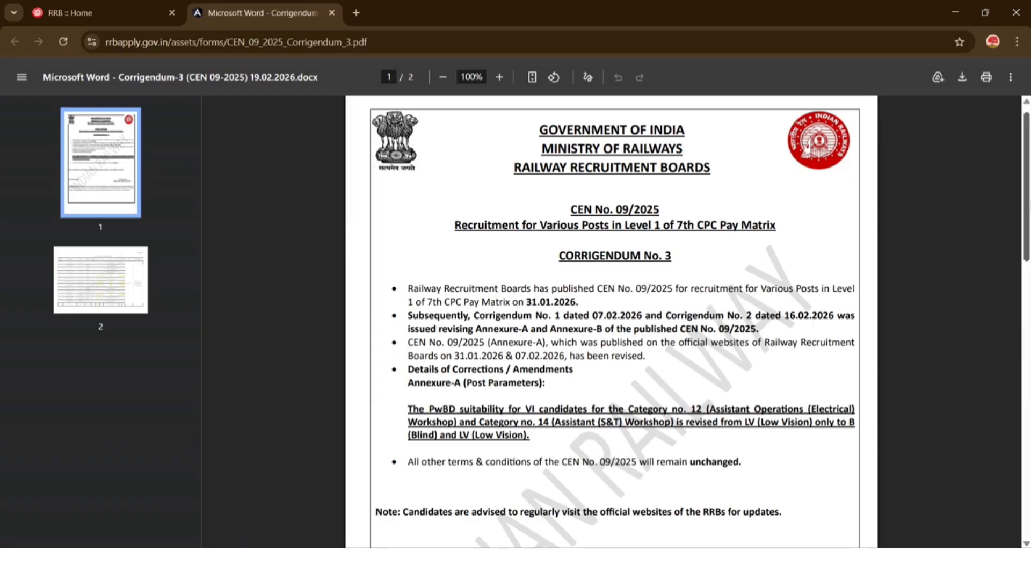
{"action": "scroll", "coordinate": [611, 322], "scroll_direction": "down", "scroll_amount": 1}
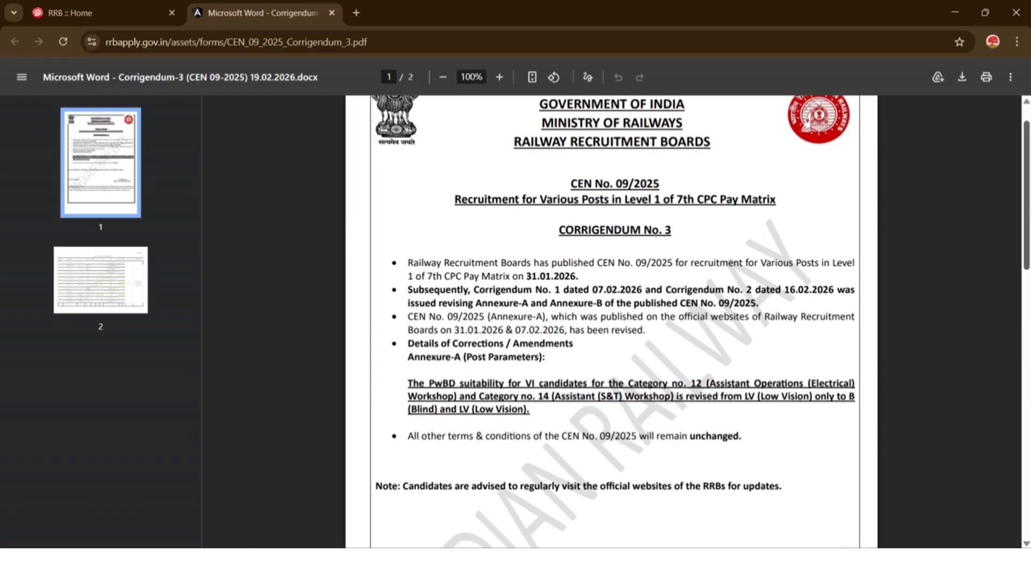
{"action": "left_click_drag", "start_coordinate": [1028, 242], "coordinate": [1027, 337]}
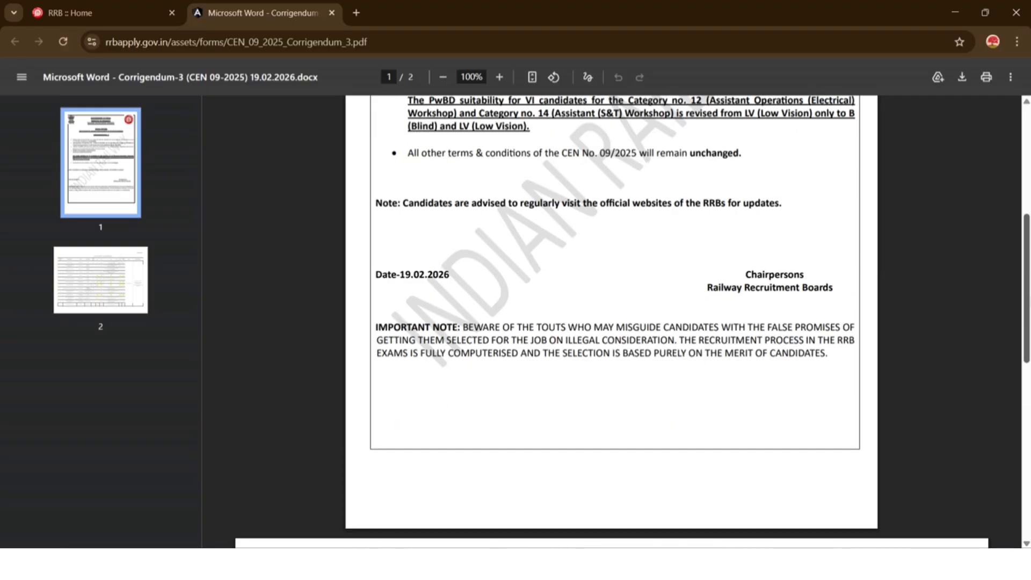
{"action": "left_click_drag", "start_coordinate": [1027, 301], "coordinate": [1027, 458]}
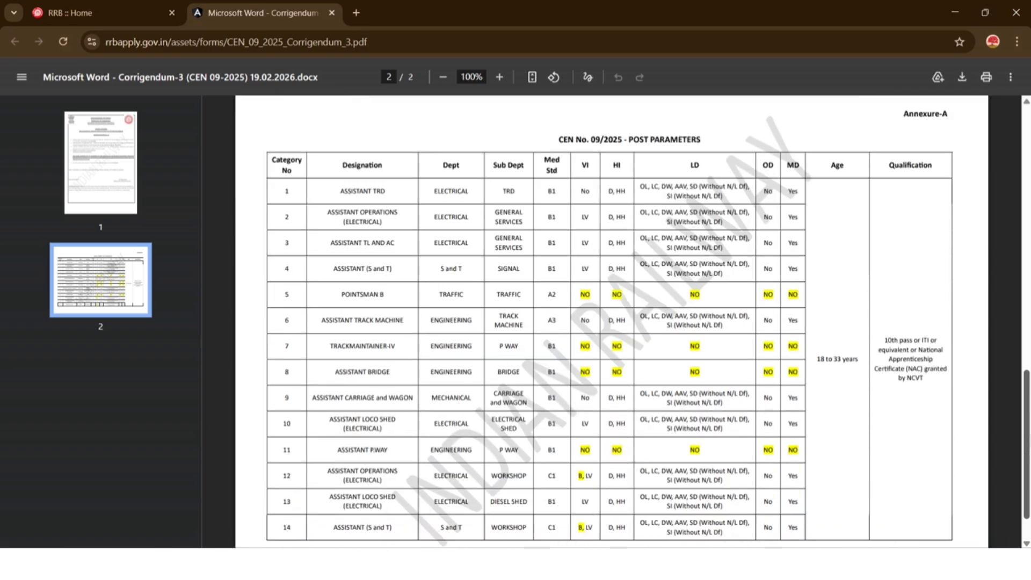
{"action": "scroll", "coordinate": [611, 321], "scroll_direction": "down", "scroll_amount": 1}
{"action": "scroll", "coordinate": [611, 321], "scroll_direction": "down", "scroll_amount": 1}
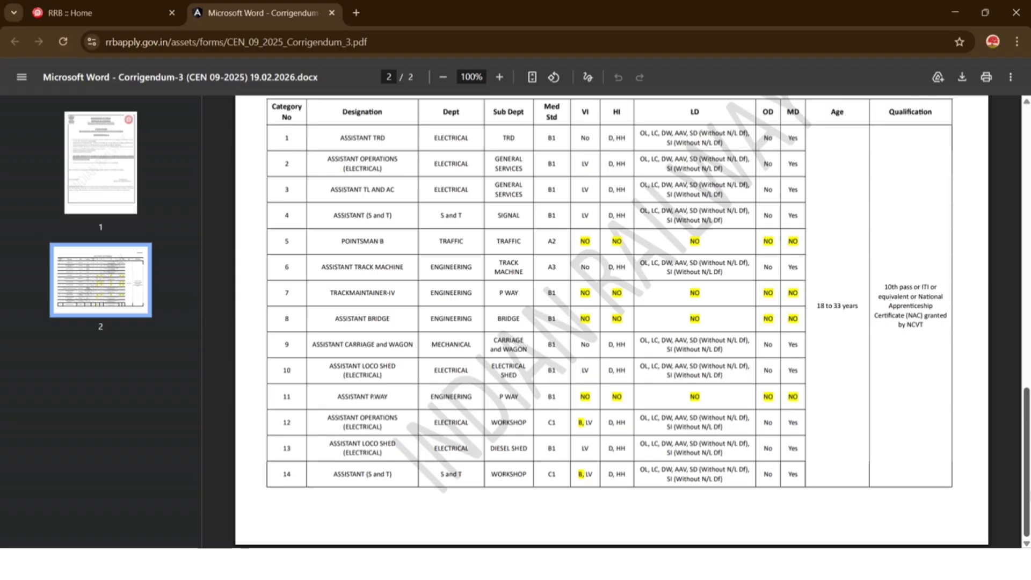
{"action": "left_click_drag", "start_coordinate": [1027, 396], "coordinate": [1023, 293]}
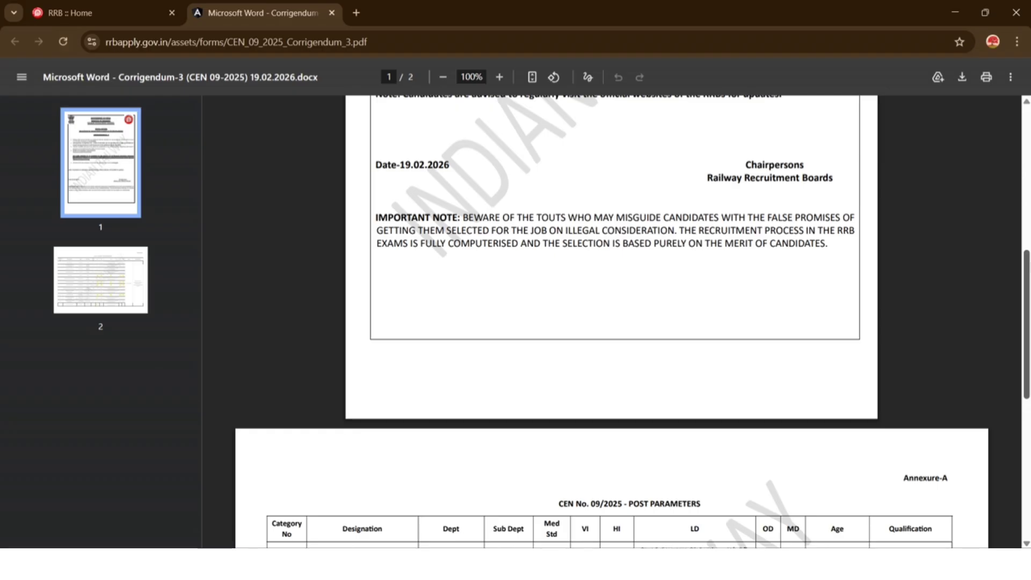
{"action": "left_click_drag", "start_coordinate": [1025, 293], "coordinate": [1026, 164]}
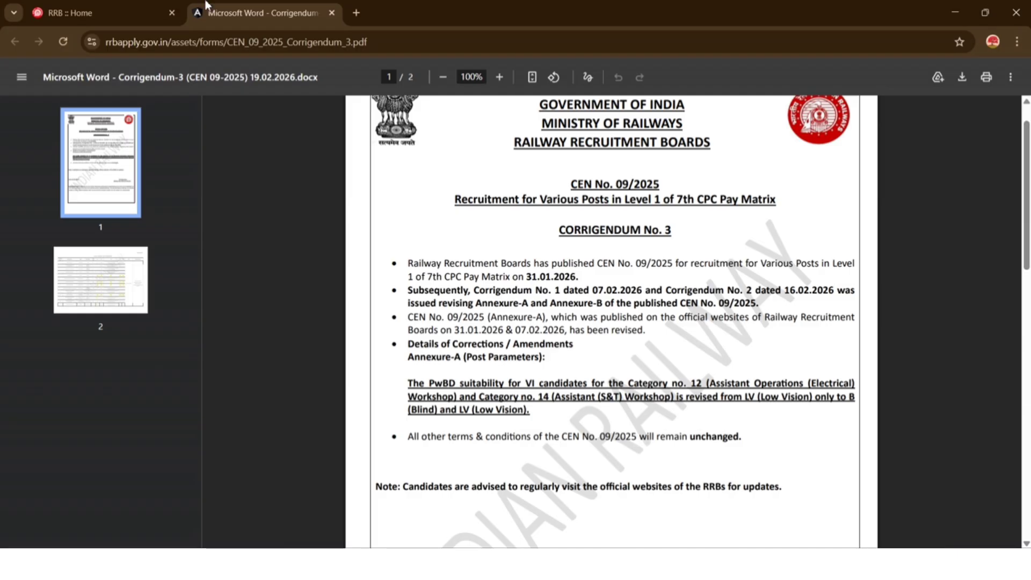
Back on the RRB home tab, click Apply on the Level 1 recruitment entry in Latest Updates.
{"action": "left_click", "coordinate": [107, 12]}
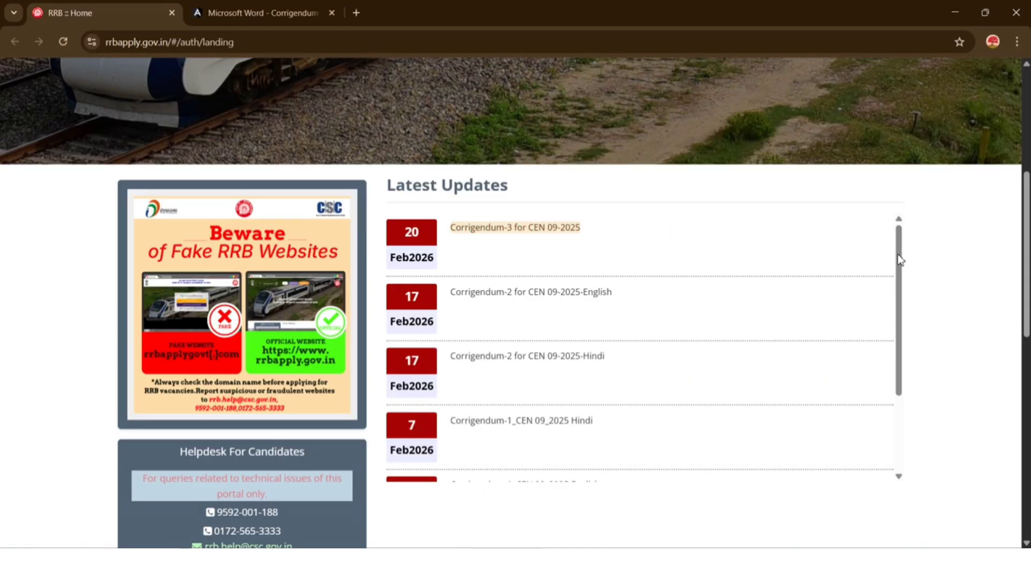
{"action": "left_click_drag", "start_coordinate": [901, 260], "coordinate": [897, 348]}
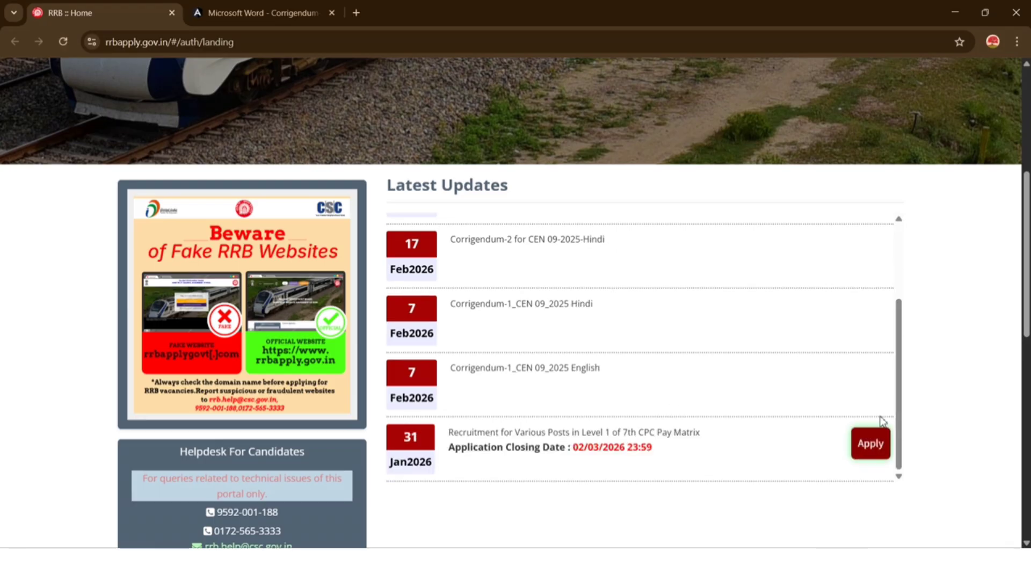
{"action": "left_click", "coordinate": [870, 446]}
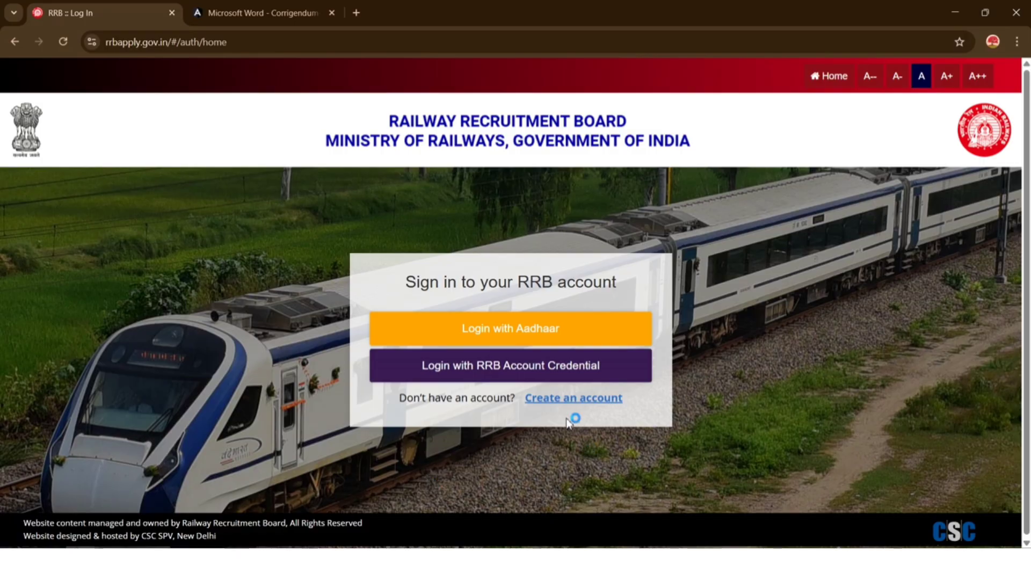
Start a new RRB account, dismiss the notice, and set nationality to India.
{"action": "left_click", "coordinate": [563, 404]}
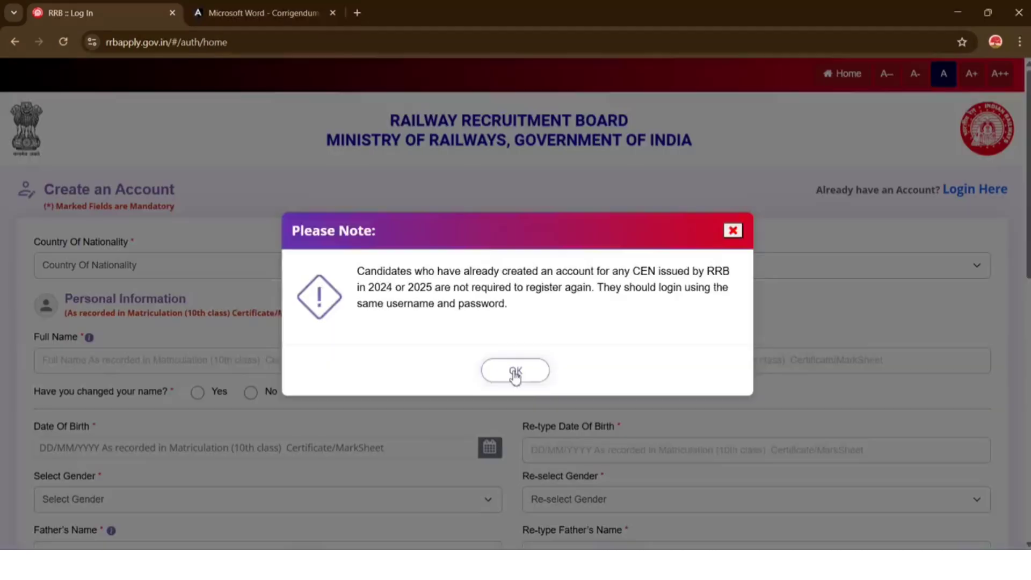
{"action": "left_click", "coordinate": [512, 371]}
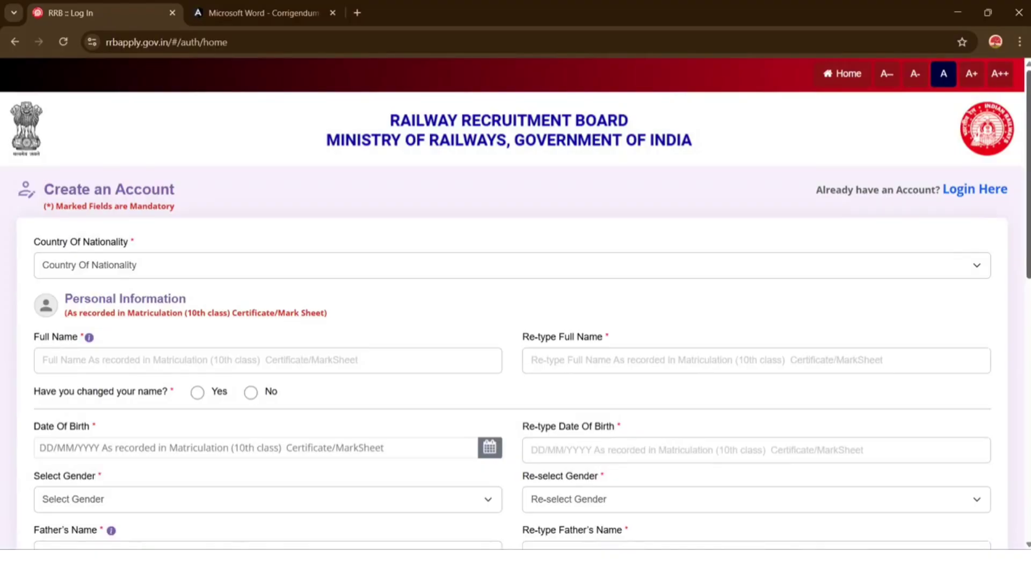
{"action": "scroll", "coordinate": [947, 252], "scroll_direction": "down", "scroll_amount": 2}
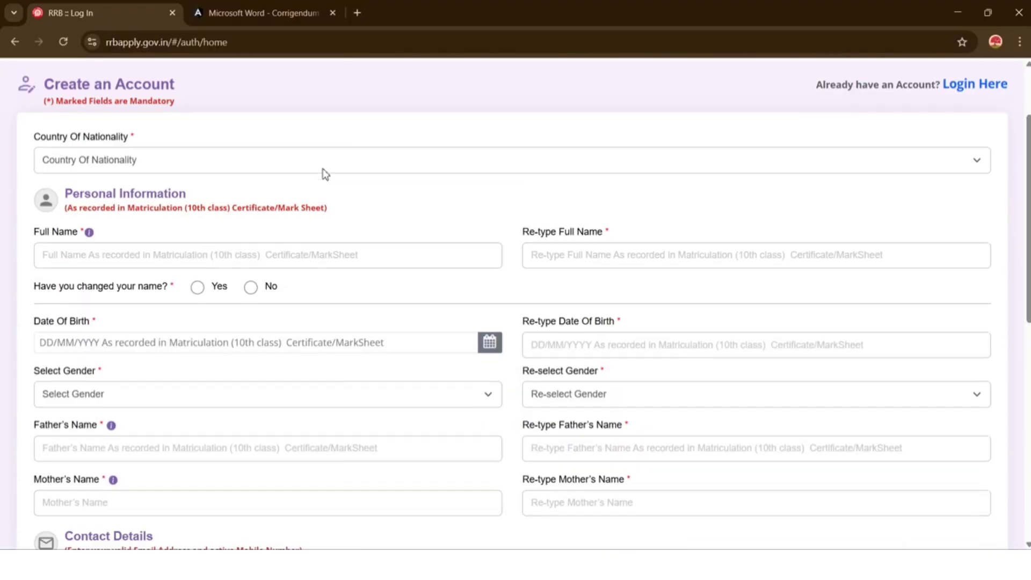
{"action": "left_click", "coordinate": [75, 168]}
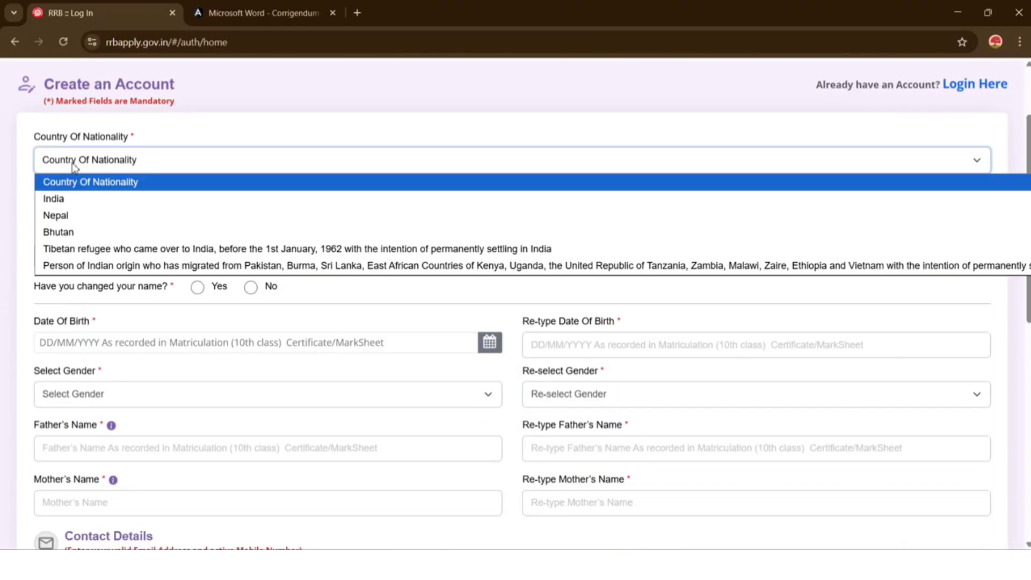
{"action": "left_click", "coordinate": [72, 198]}
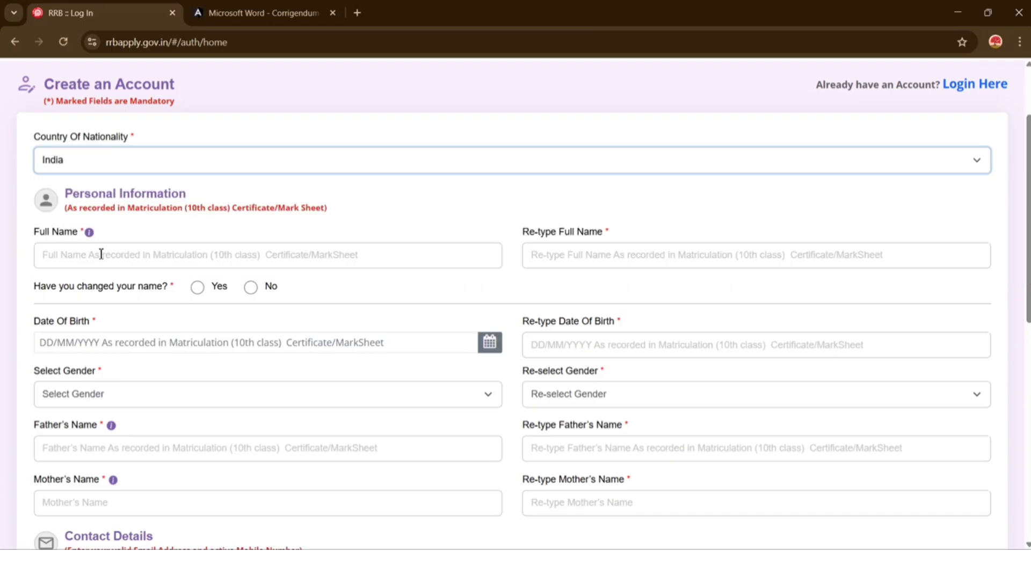
Re-enter the full name, answer No to name change, and fill both date of birth fields.
{"action": "left_click", "coordinate": [561, 261]}
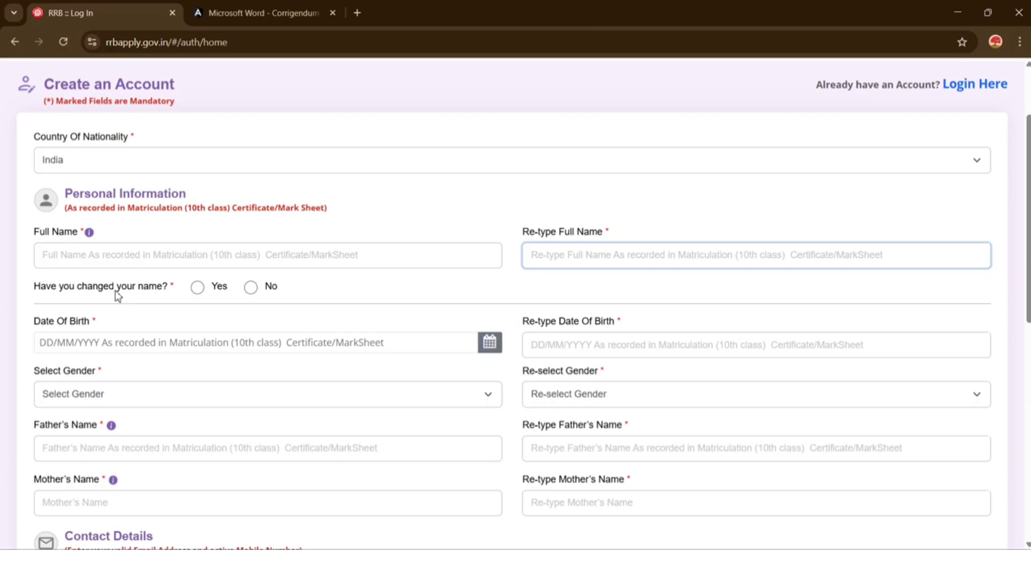
{"action": "left_click", "coordinate": [251, 287]}
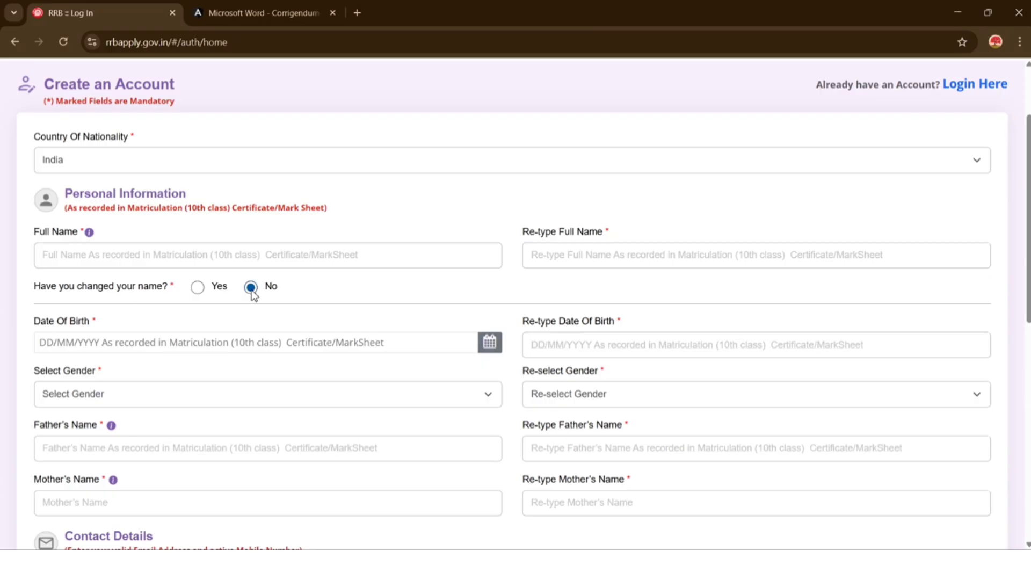
{"action": "left_click", "coordinate": [110, 349]}
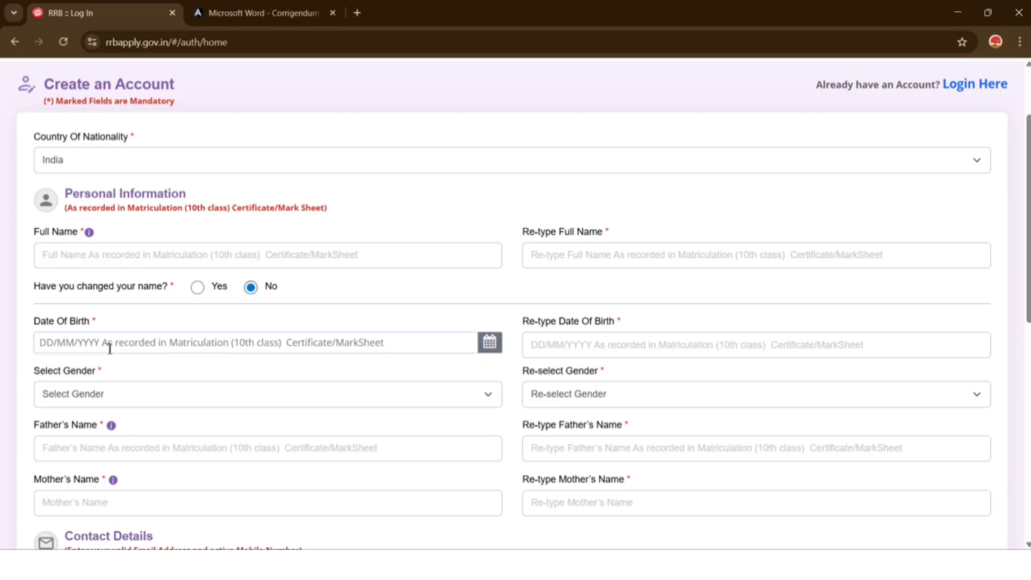
{"action": "left_click", "coordinate": [540, 345]}
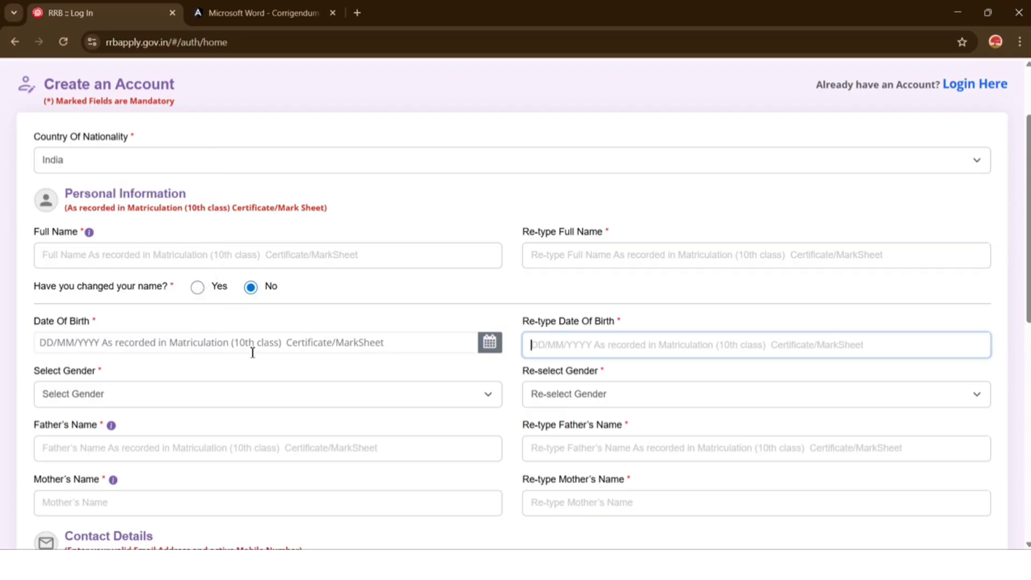
Select Male in both gender fields and fill both father's name fields.
{"action": "left_click", "coordinate": [86, 402]}
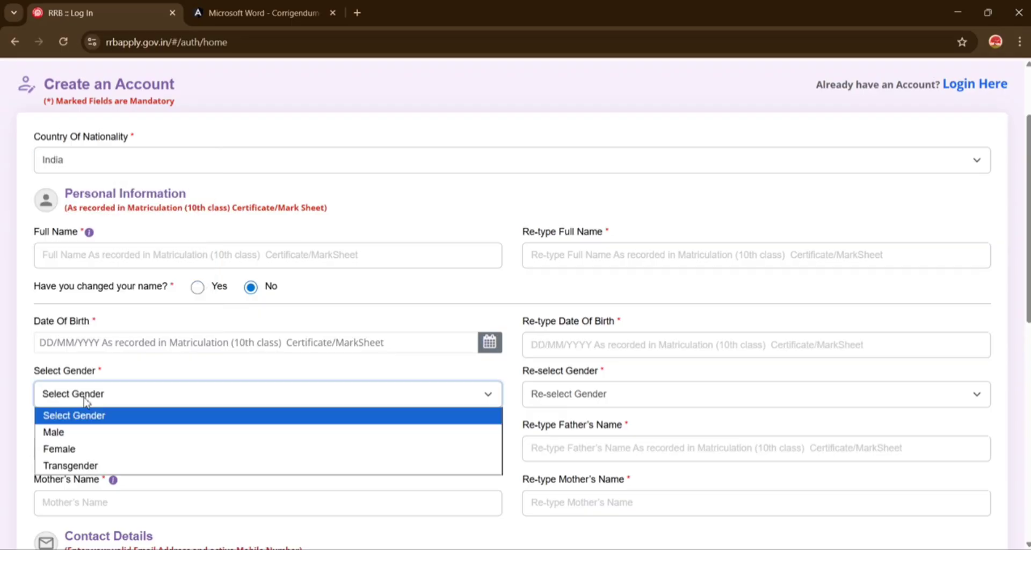
{"action": "left_click", "coordinate": [59, 425]}
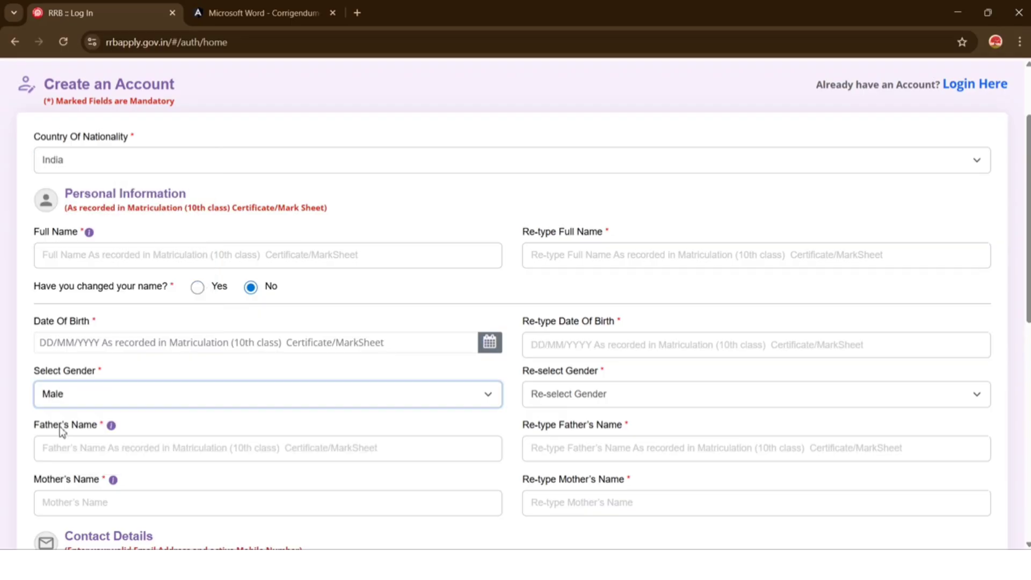
{"action": "left_click", "coordinate": [567, 398]}
{"action": "left_click", "coordinate": [540, 431]}
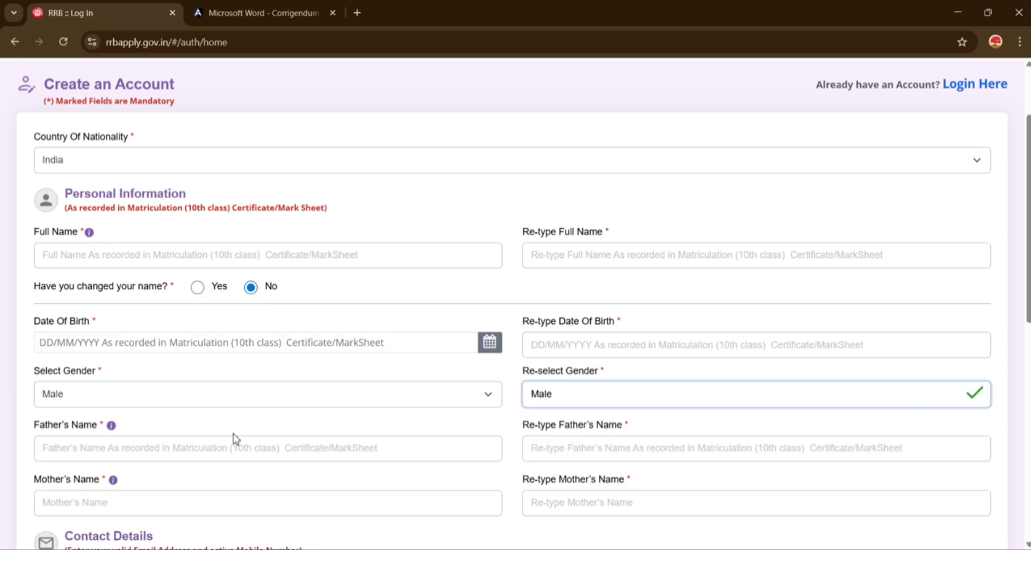
{"action": "left_click", "coordinate": [364, 447]}
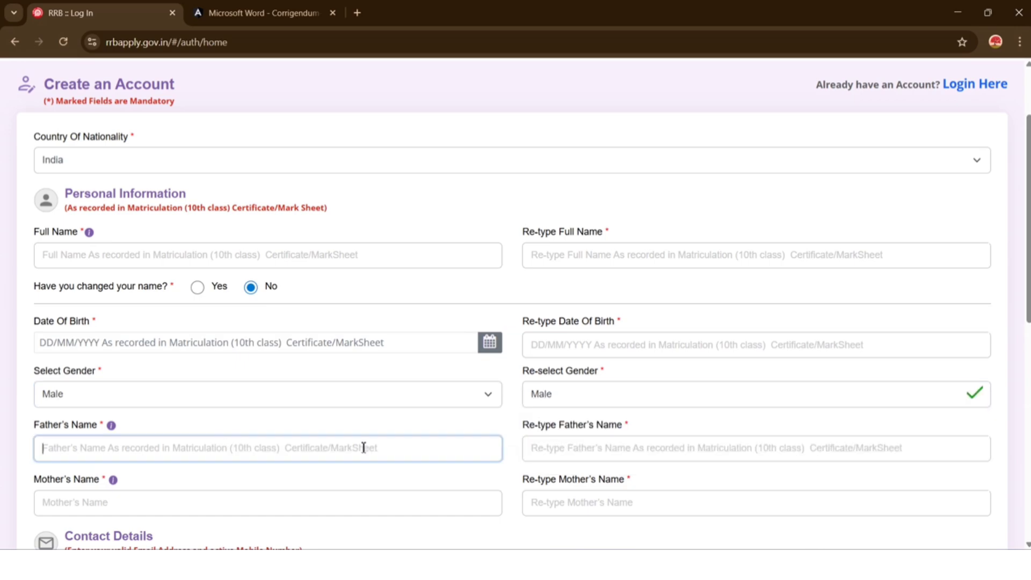
{"action": "left_click", "coordinate": [582, 448]}
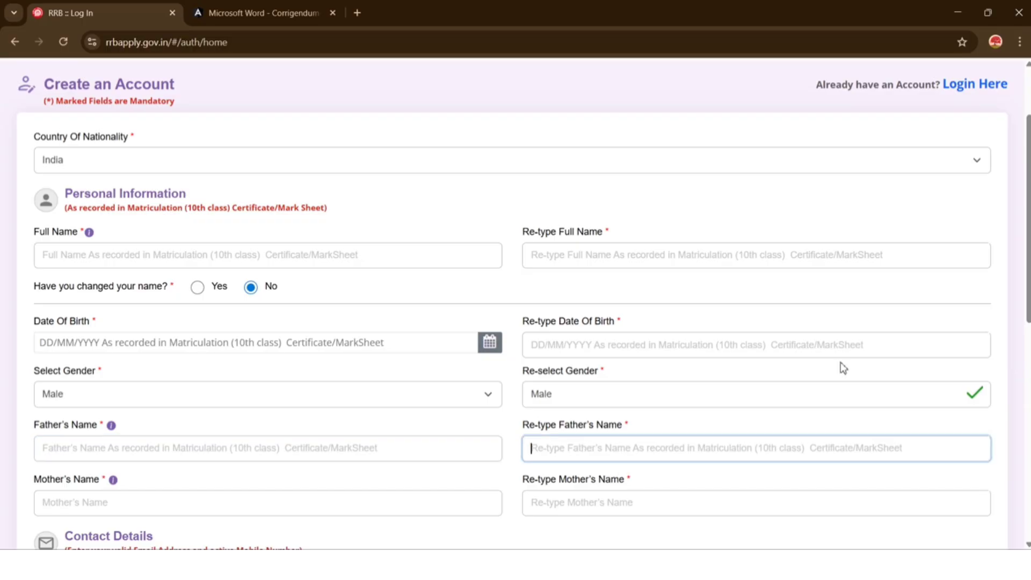
Fill in the mother's name twice, the e-mail address and the mobile number.
{"action": "scroll", "coordinate": [497, 265], "scroll_direction": "down", "scroll_amount": 2}
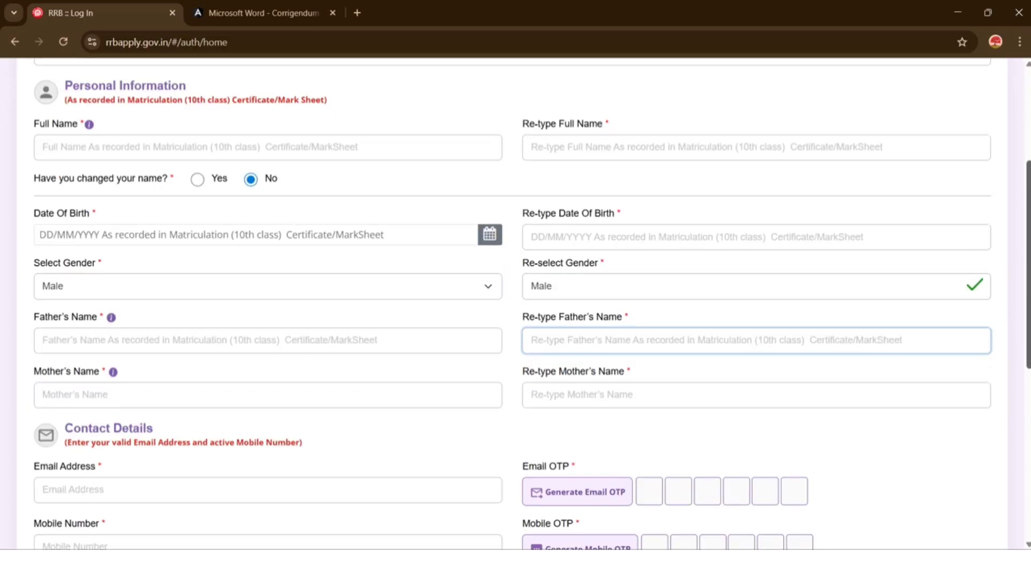
{"action": "left_click", "coordinate": [176, 392]}
{"action": "left_click", "coordinate": [564, 397]}
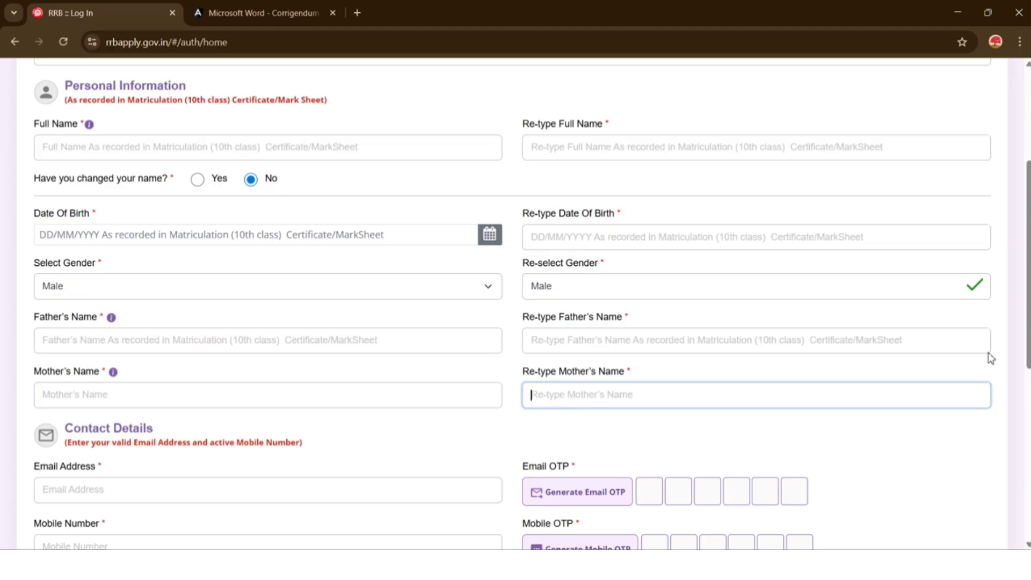
{"action": "left_click_drag", "start_coordinate": [1028, 338], "coordinate": [1028, 373]}
{"action": "scroll", "coordinate": [463, 378], "scroll_direction": "down", "scroll_amount": 3}
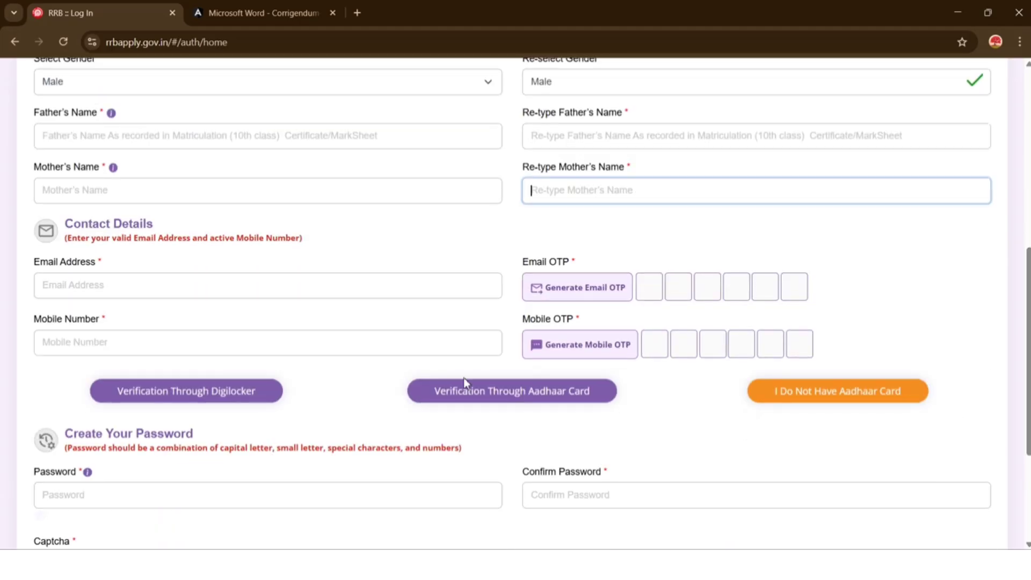
{"action": "left_click", "coordinate": [92, 285]}
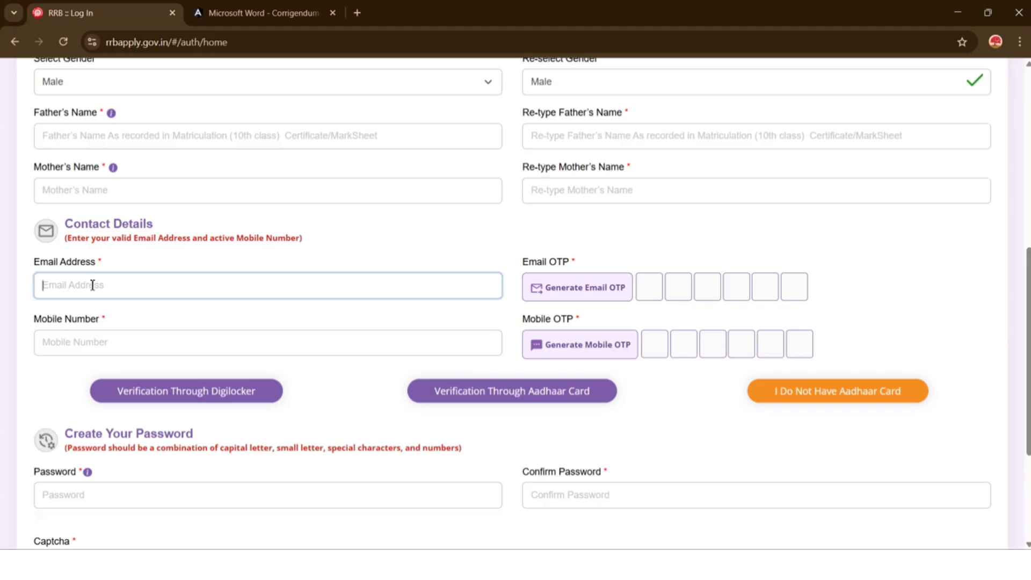
{"action": "left_click", "coordinate": [168, 341]}
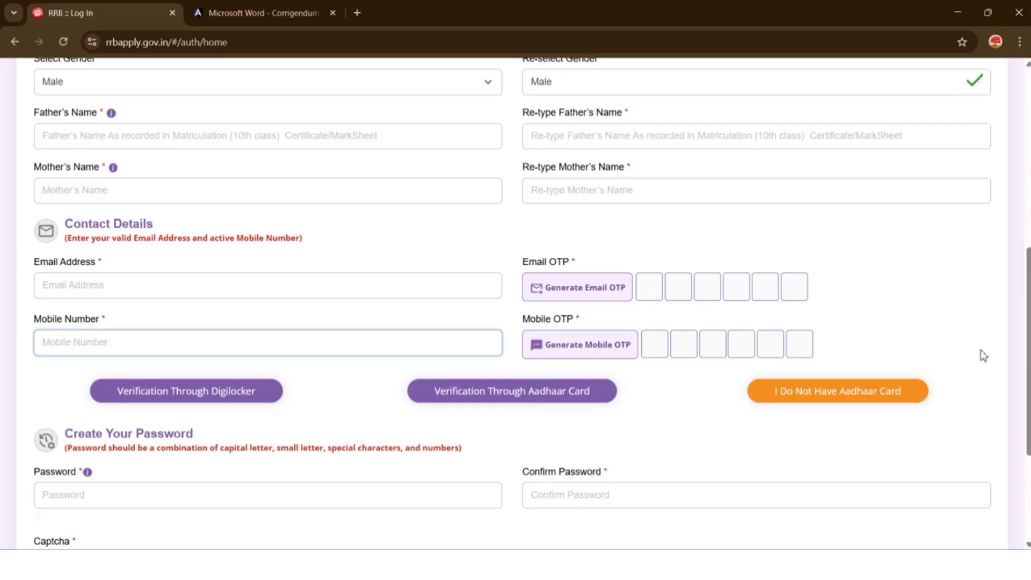
{"action": "left_click_drag", "start_coordinate": [1029, 368], "coordinate": [1025, 454]}
Decline the suggested strong password, pass reCAPTCHA, and submit the form for preview.
{"action": "left_click", "coordinate": [91, 314]}
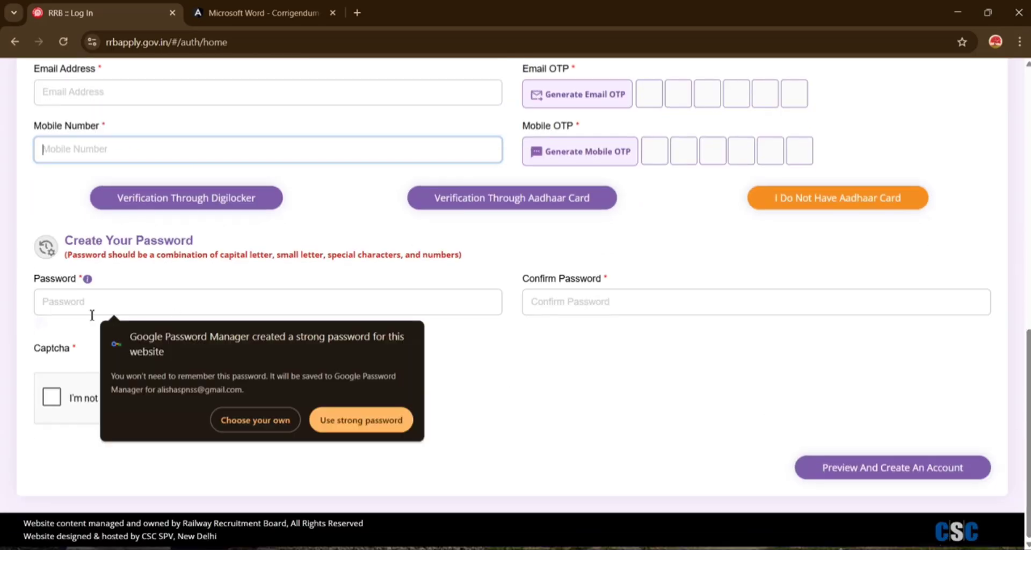
{"action": "left_click", "coordinate": [239, 419]}
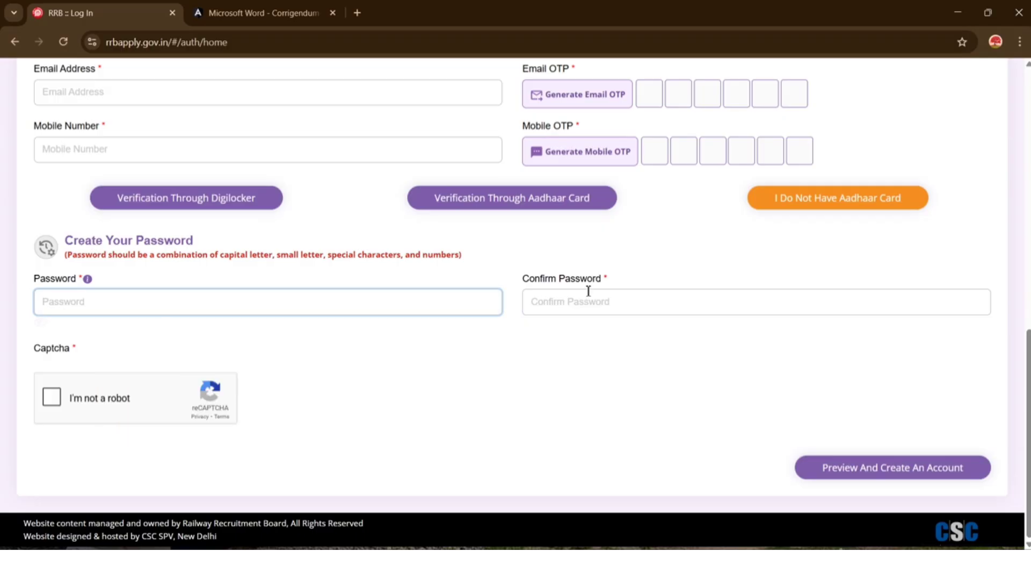
{"action": "left_click", "coordinate": [52, 398]}
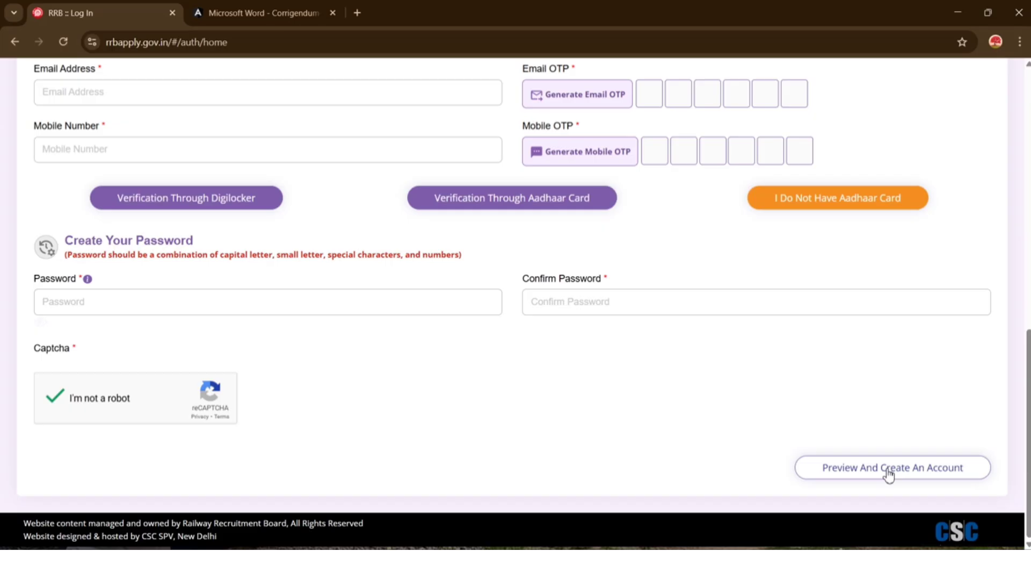
{"action": "left_click", "coordinate": [889, 473]}
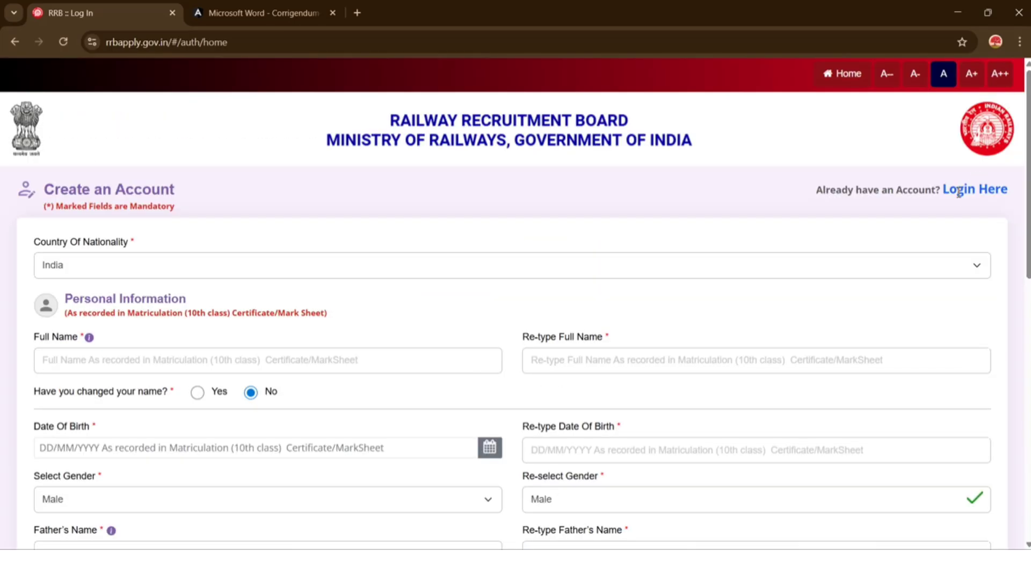
Return home, dismiss the fake-websites warning, and choose Login with RRB Account Credential.
{"action": "left_click", "coordinate": [842, 76]}
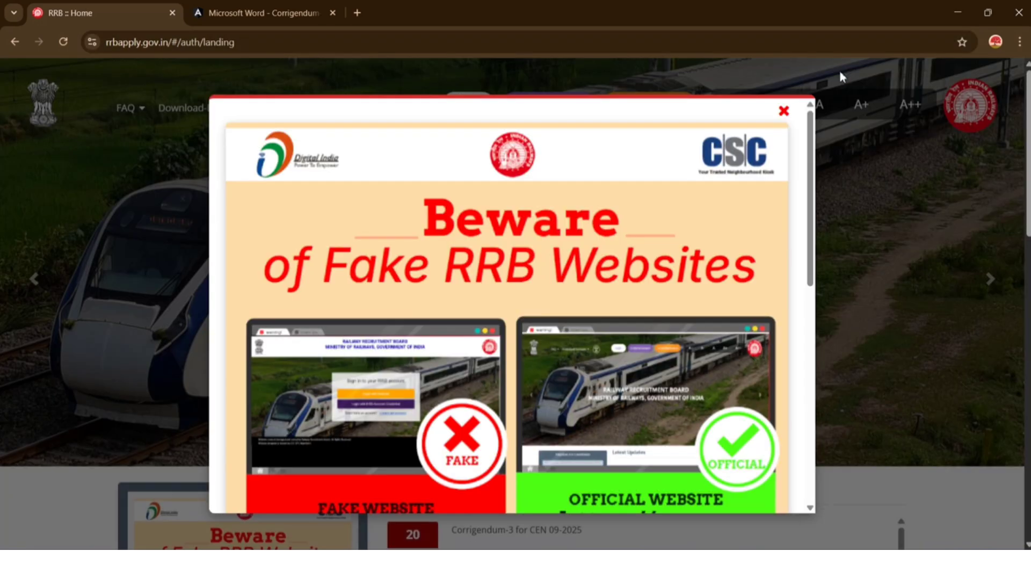
{"action": "left_click", "coordinate": [783, 112]}
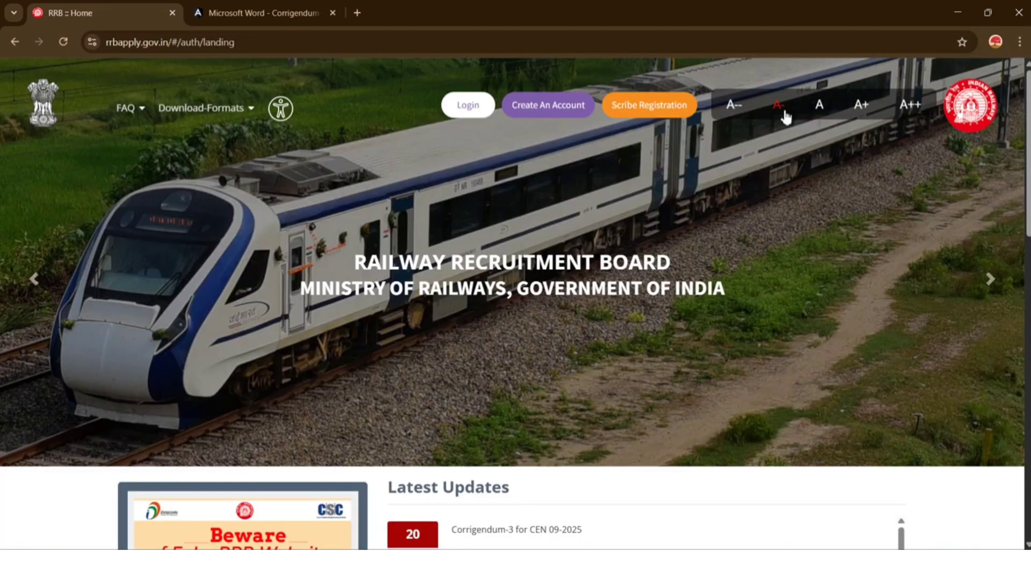
{"action": "left_click", "coordinate": [462, 109]}
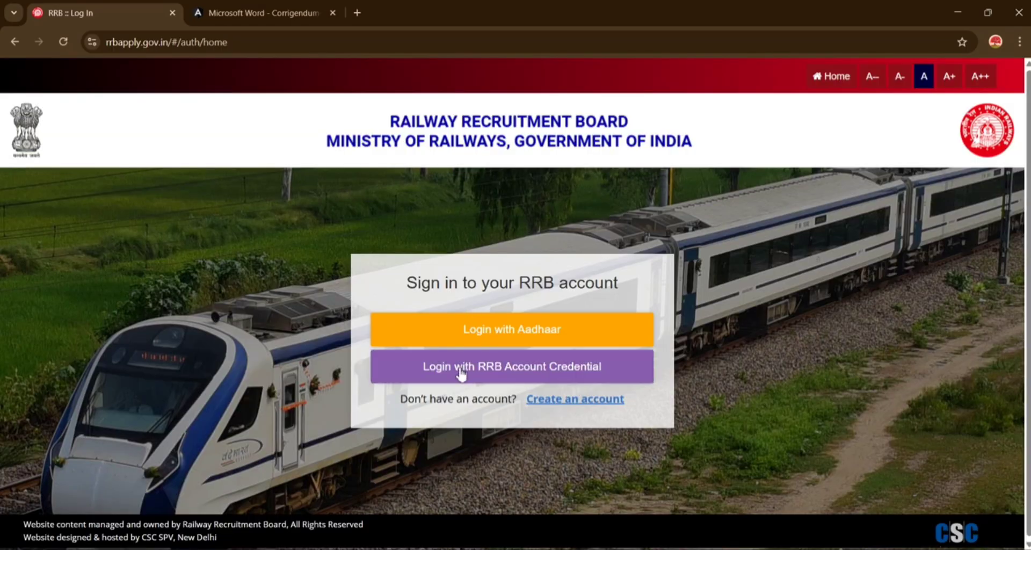
{"action": "left_click", "coordinate": [494, 375]}
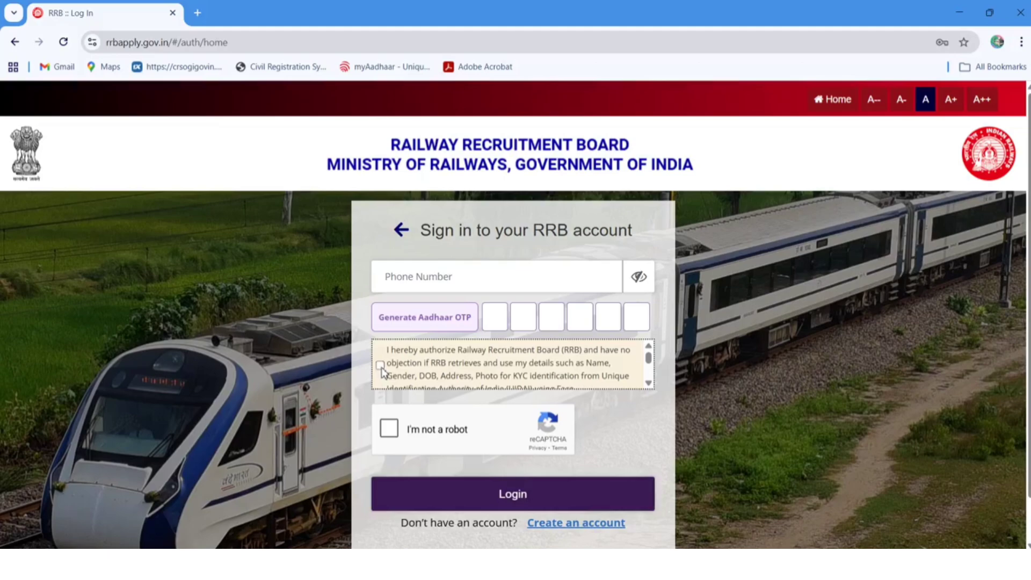
Back out of Aadhaar login and sign in with the mobile number and password, passing reCAPTCHA.
{"action": "left_click", "coordinate": [380, 365]}
{"action": "left_click", "coordinate": [390, 430]}
{"action": "left_click", "coordinate": [409, 236]}
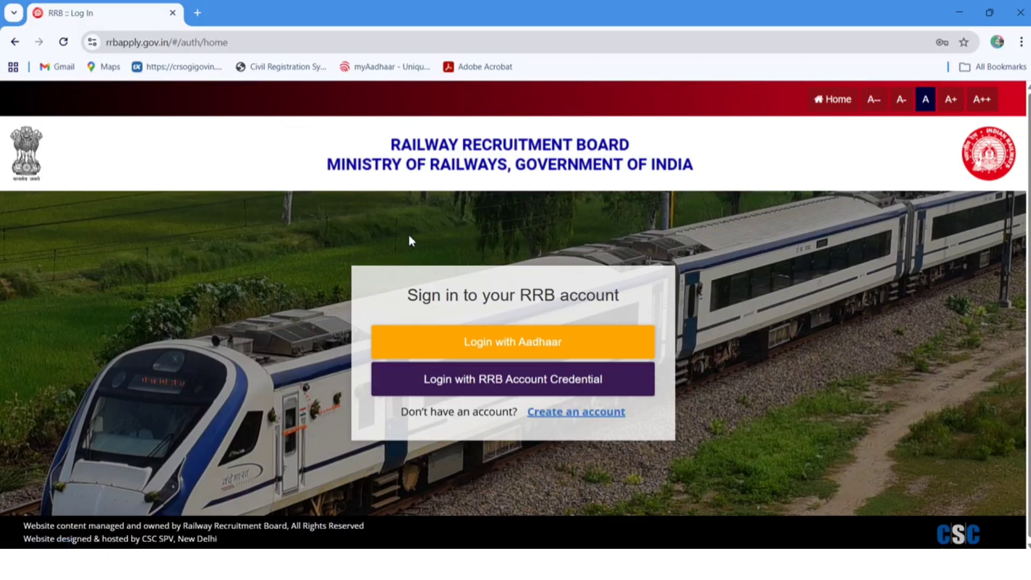
{"action": "left_click", "coordinate": [506, 388]}
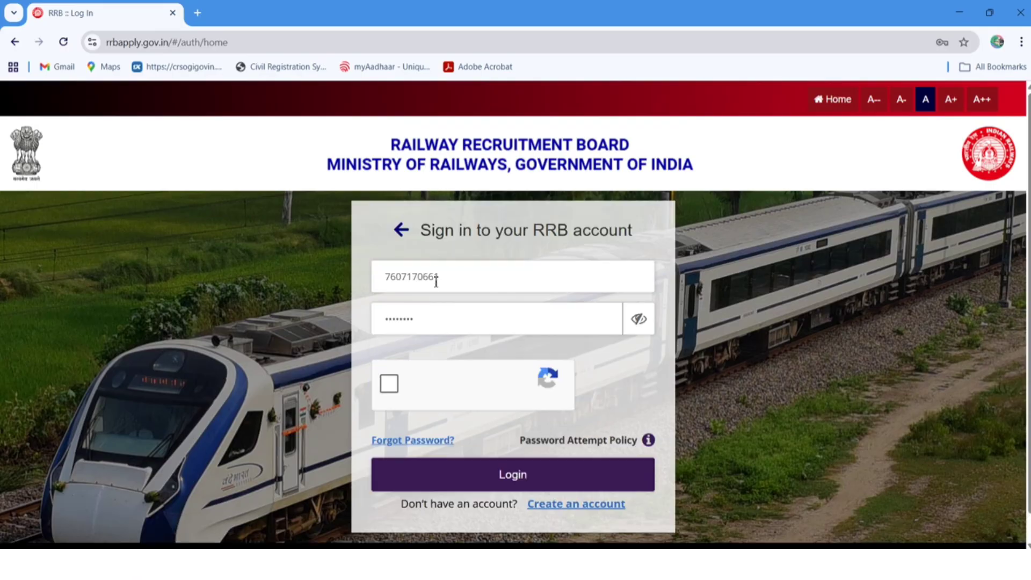
{"action": "left_click", "coordinate": [391, 388]}
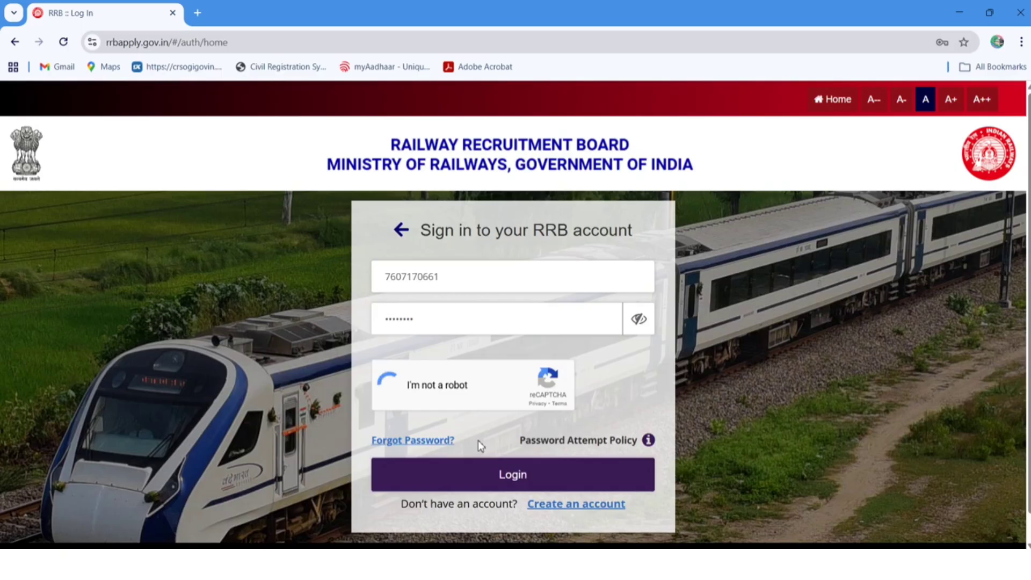
{"action": "left_click", "coordinate": [500, 476]}
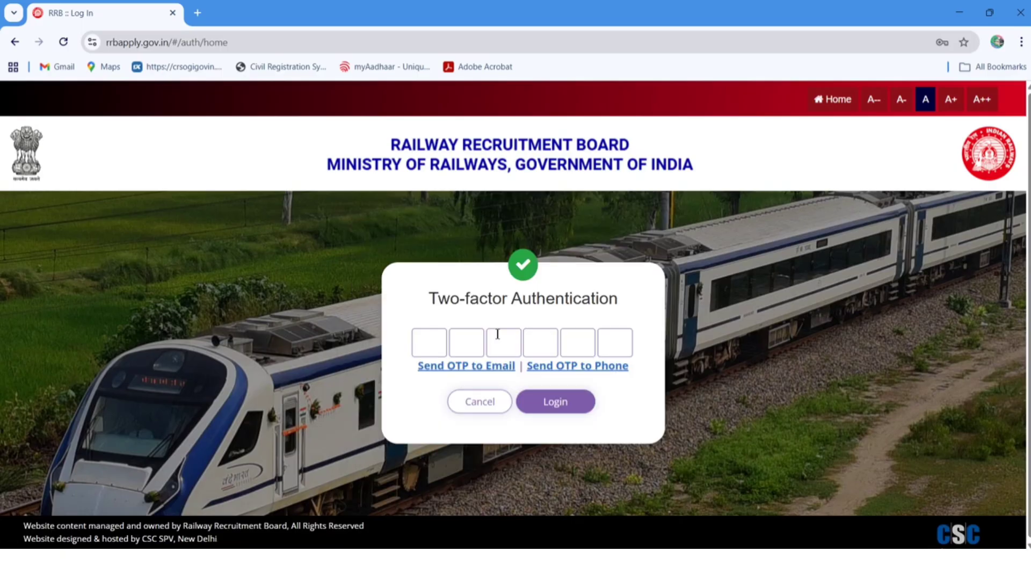
Have the OTP sent by e-mail, enter the six-digit code, and complete login.
{"action": "left_click", "coordinate": [443, 368]}
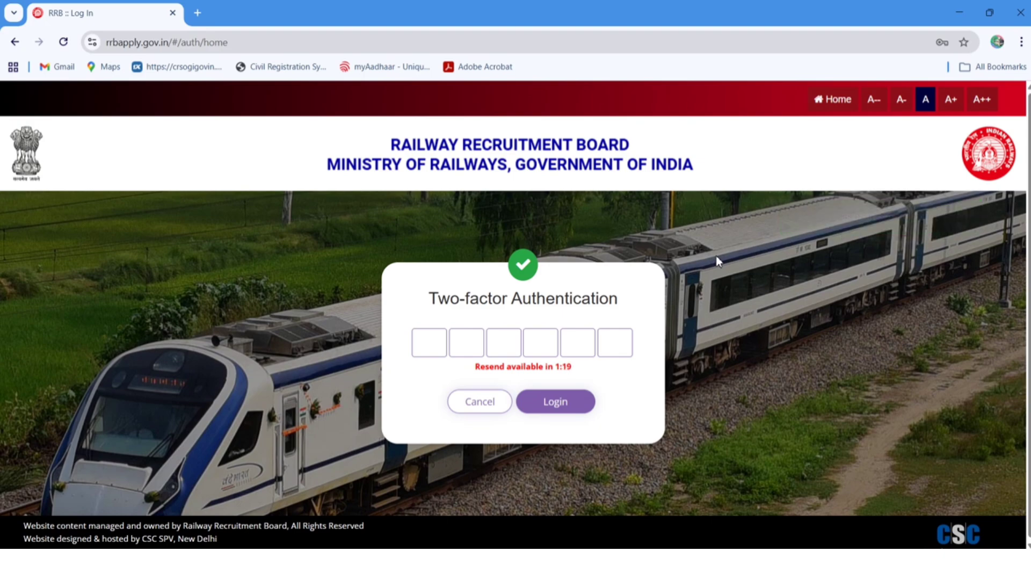
{"action": "left_click", "coordinate": [443, 334]}
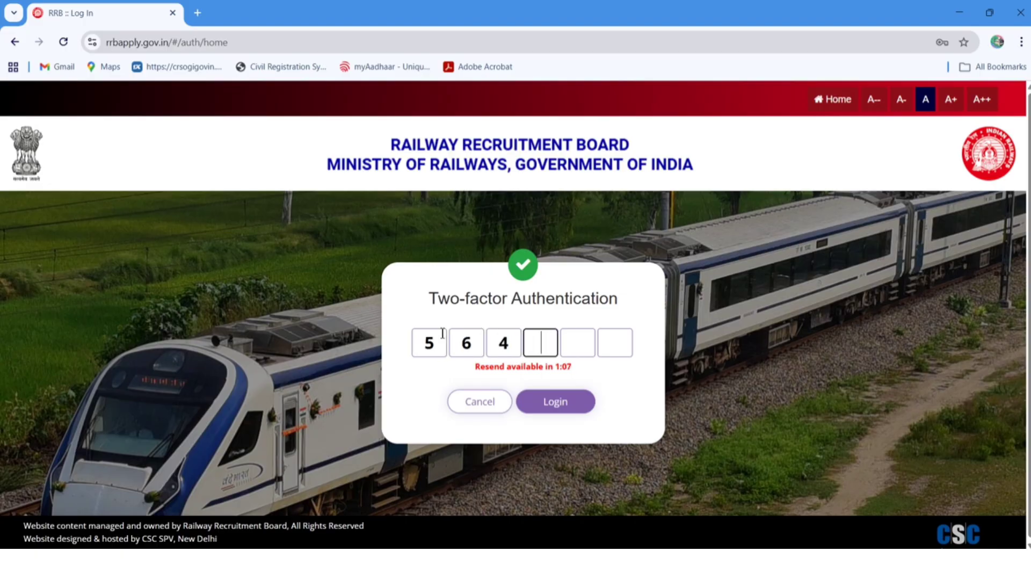
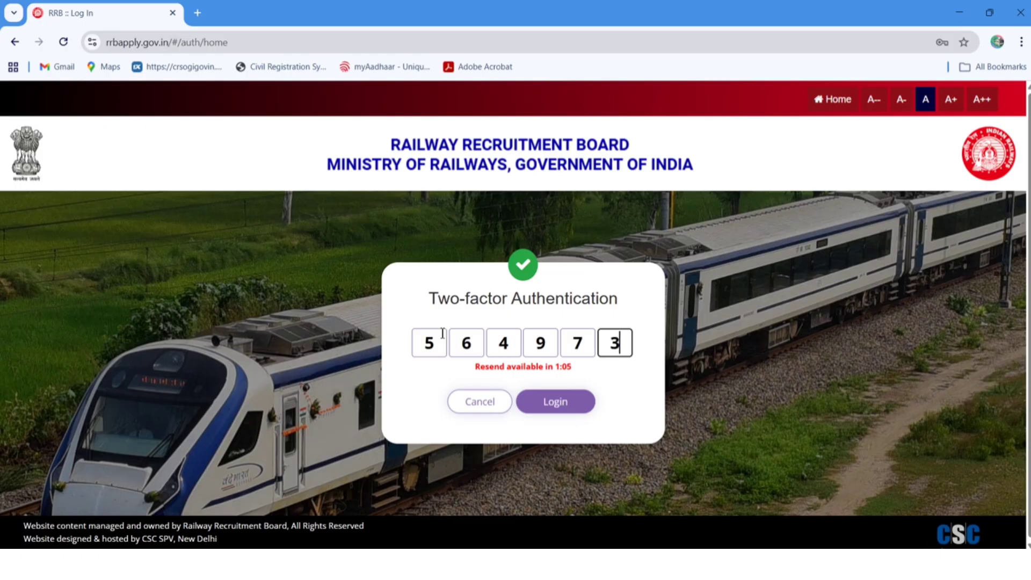
{"action": "left_click", "coordinate": [553, 401]}
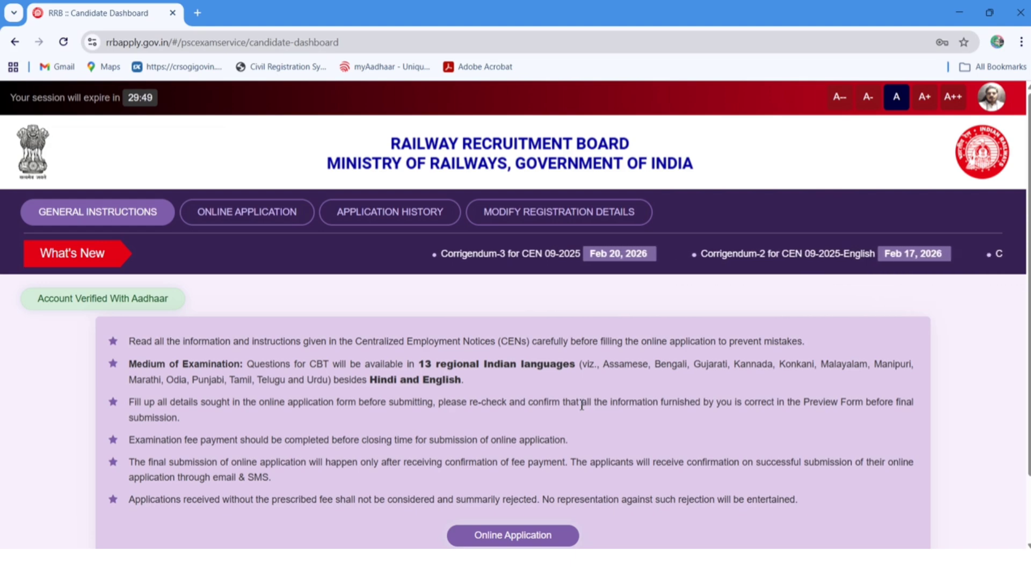
Open Online Application from the Candidate Dashboard to reach the CEN 09/2025 Level 1 card.
{"action": "scroll", "coordinate": [513, 483], "scroll_direction": "down", "scroll_amount": 1}
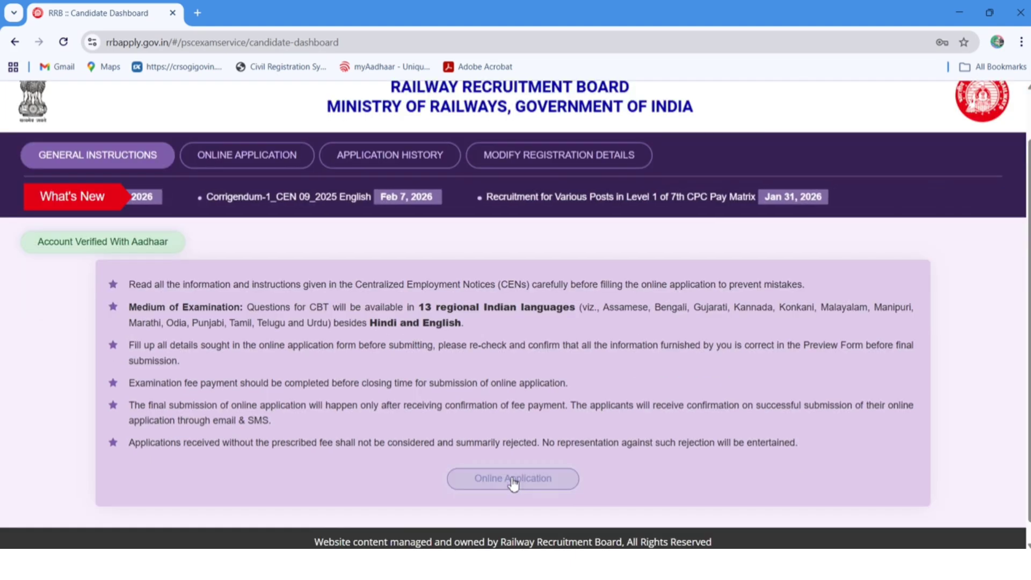
{"action": "left_click", "coordinate": [513, 479]}
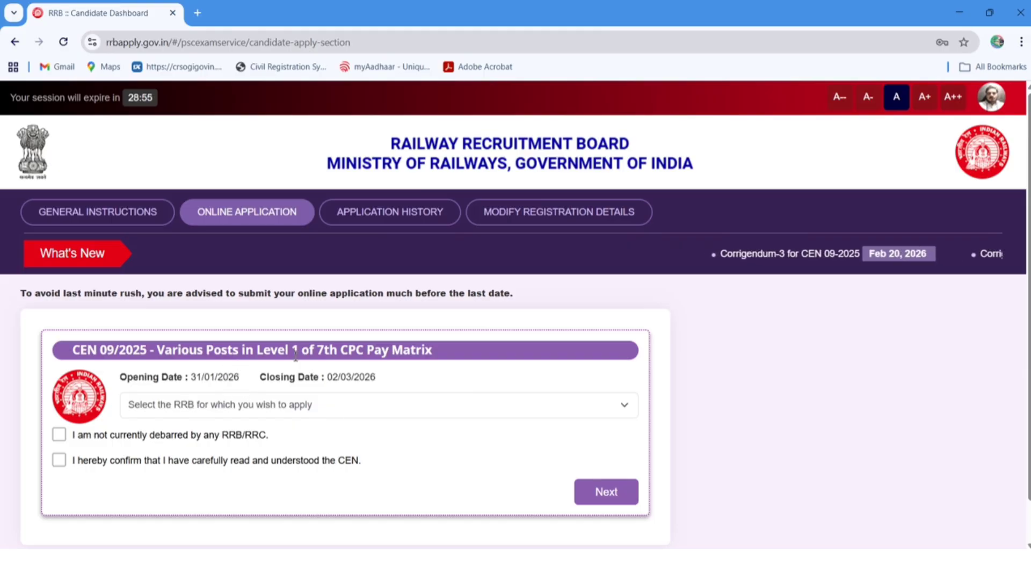
Choose RRB Prayagraj, tick both declarations, and proceed to Personal Details.
{"action": "left_click", "coordinate": [207, 404]}
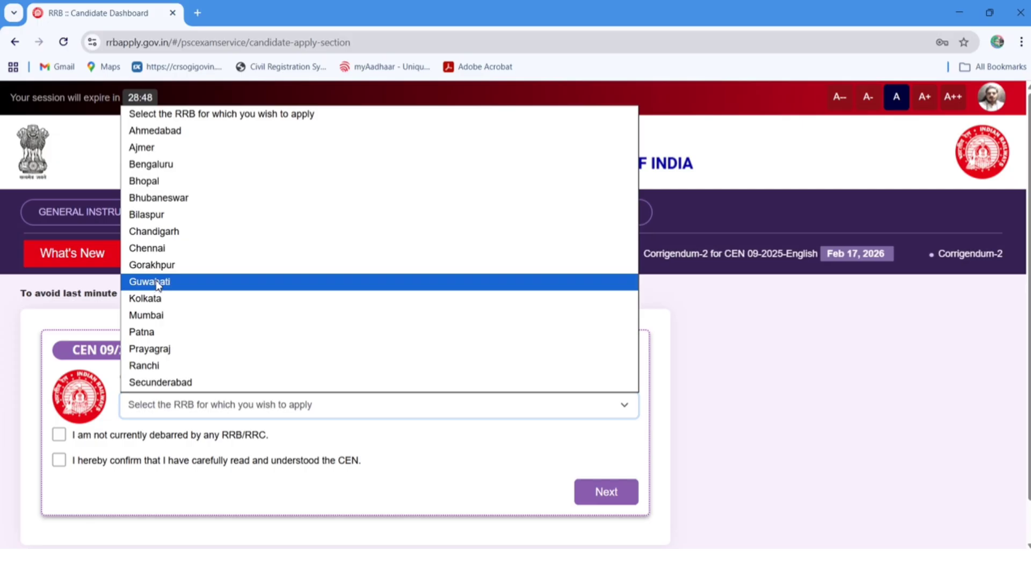
{"action": "left_click", "coordinate": [144, 349]}
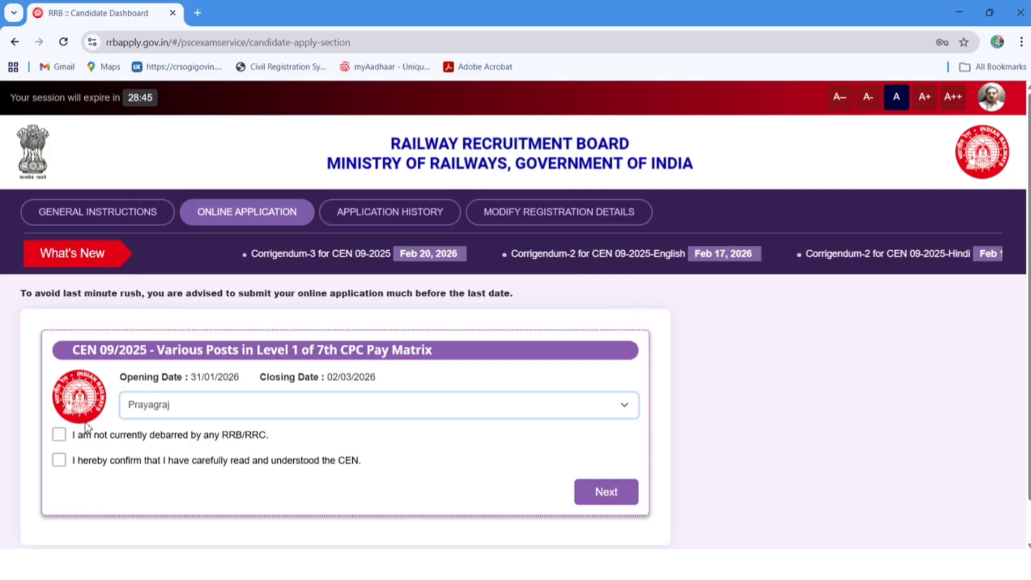
{"action": "left_click", "coordinate": [59, 436]}
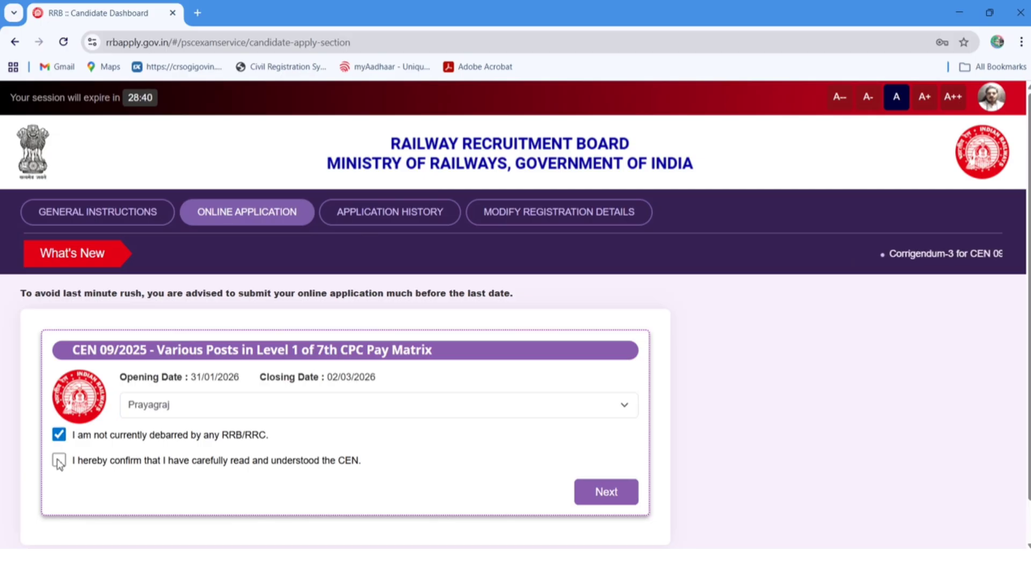
{"action": "left_click", "coordinate": [59, 462]}
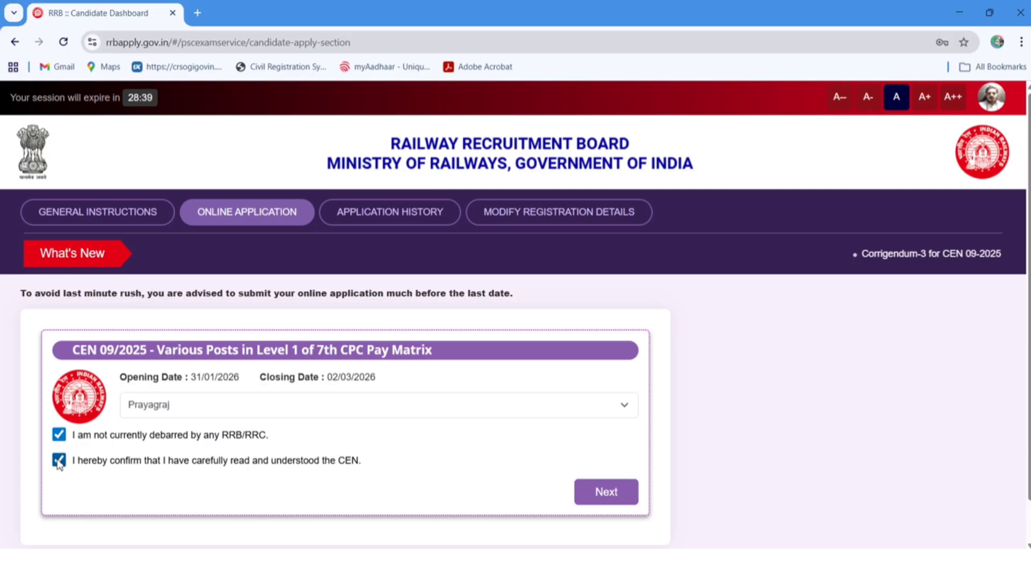
{"action": "left_click", "coordinate": [176, 410]}
{"action": "left_click", "coordinate": [176, 410]}
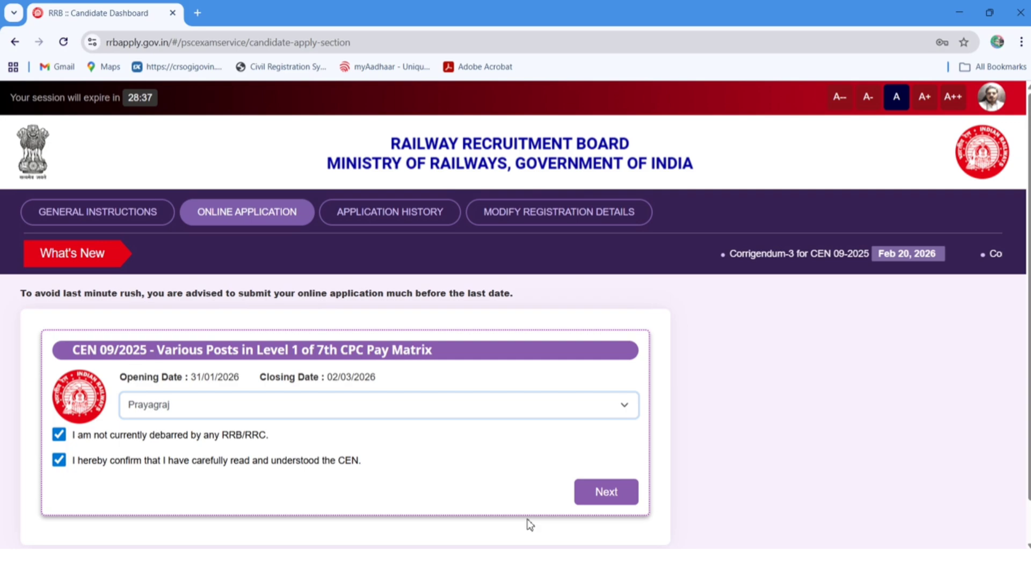
{"action": "left_click", "coordinate": [584, 501]}
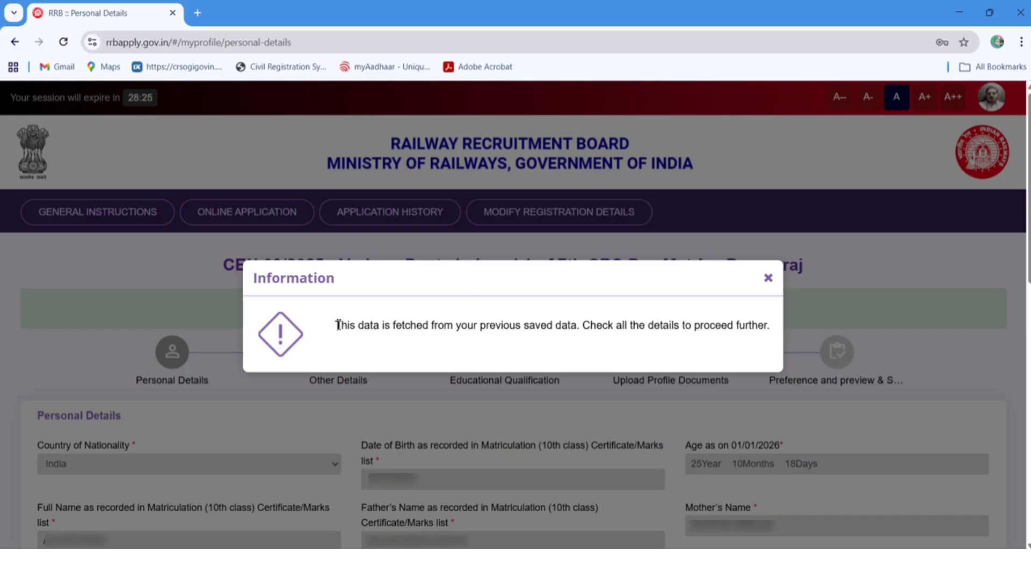
Close the Information notice about previously saved data on the Personal Details form.
{"action": "left_click_drag", "start_coordinate": [339, 324], "coordinate": [628, 341]}
{"action": "left_click", "coordinate": [630, 343]}
{"action": "left_click", "coordinate": [769, 278]}
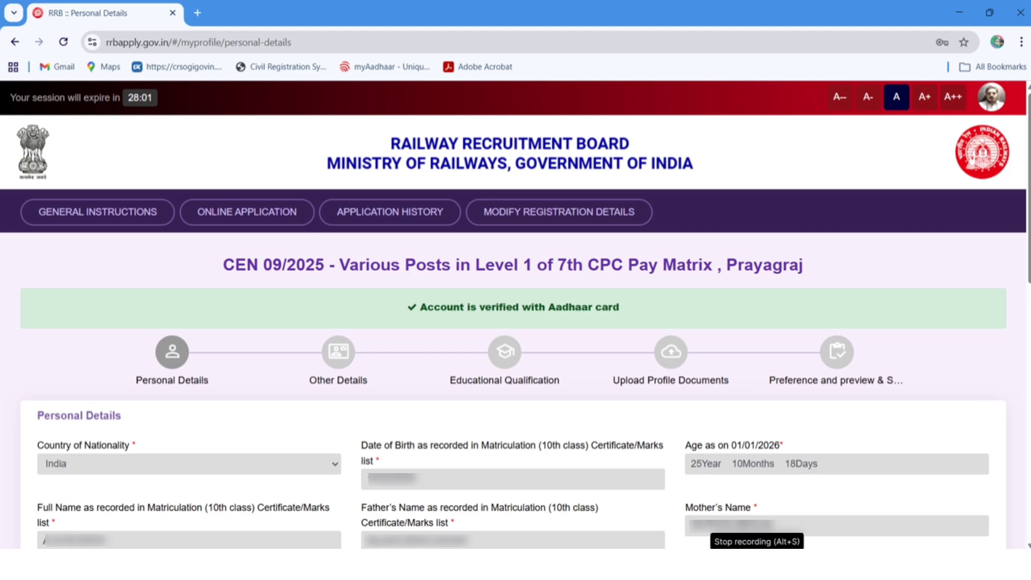
{"action": "scroll", "coordinate": [67, 215], "scroll_direction": "down", "scroll_amount": 8}
{"action": "left_click", "coordinate": [68, 178]}
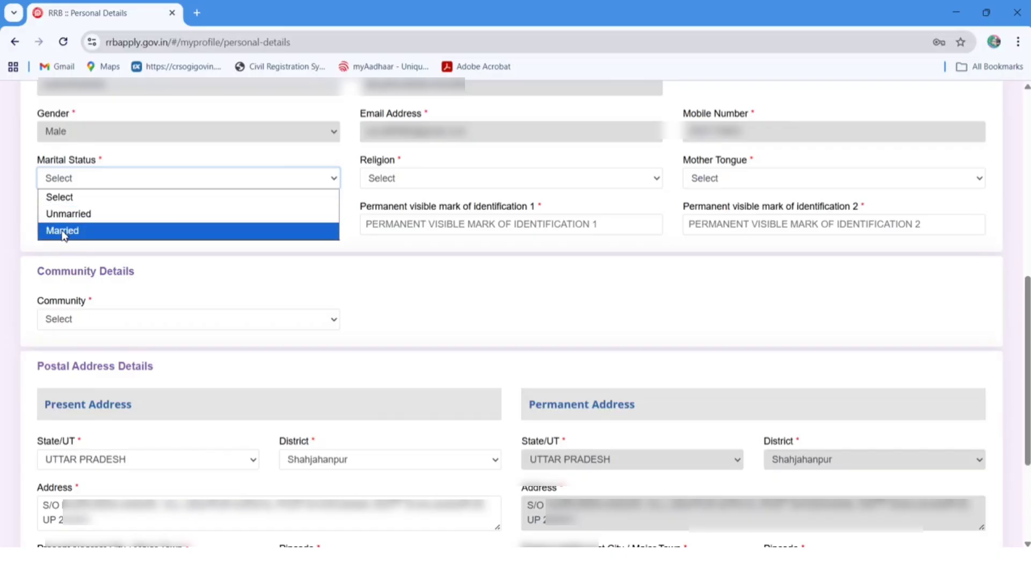
Set marital status to Married and religion to Muslim.
{"action": "left_click", "coordinate": [63, 231]}
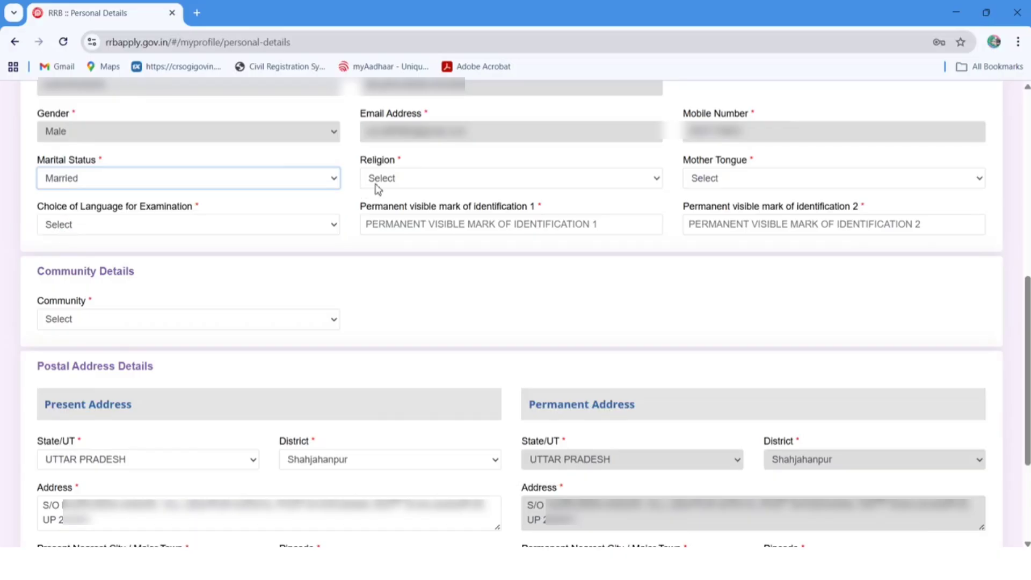
{"action": "left_click", "coordinate": [377, 183]}
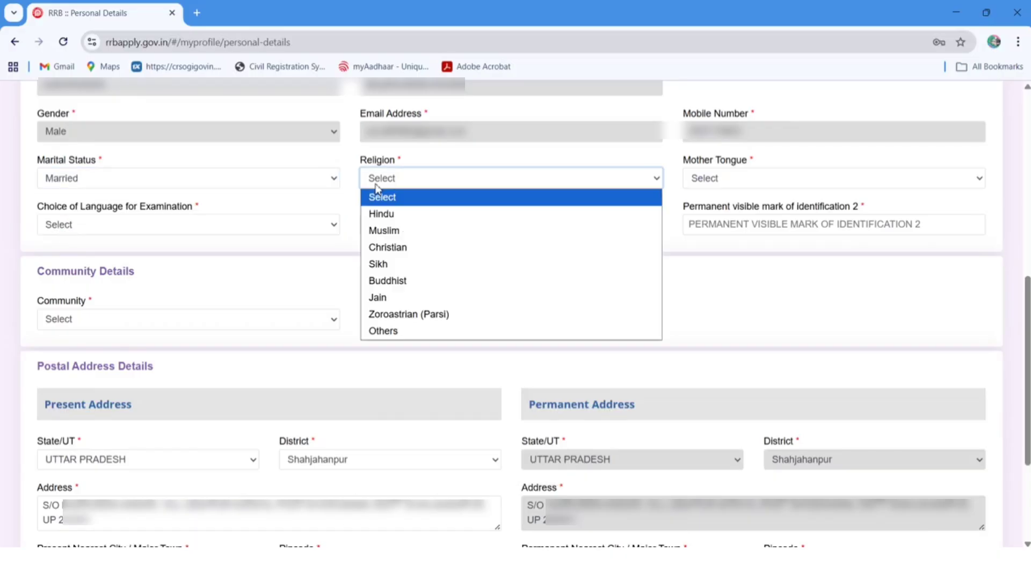
{"action": "left_click", "coordinate": [389, 232]}
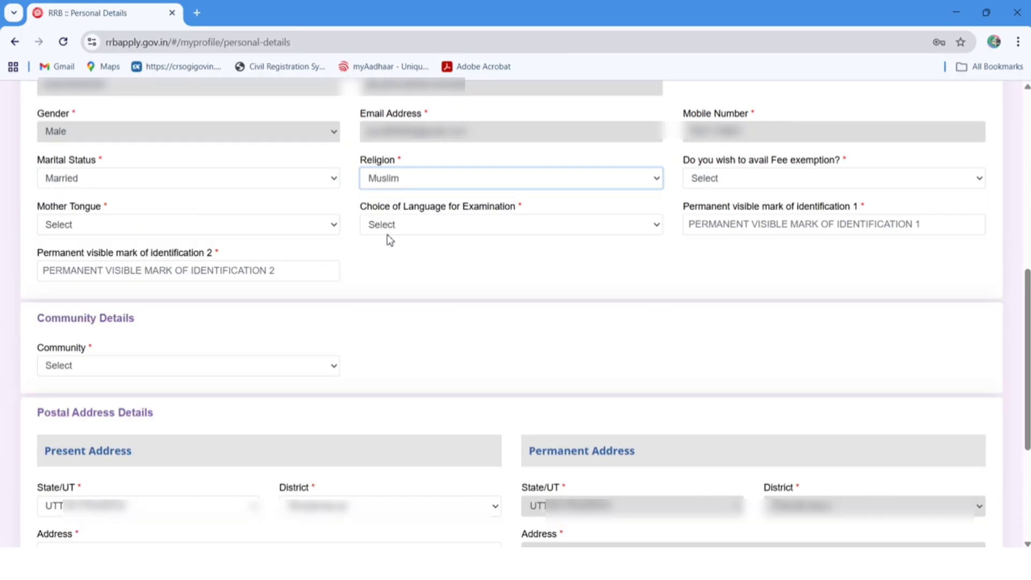
Set 'Do you wish to avail Fee exemption?' to No.
{"action": "left_click", "coordinate": [713, 188]}
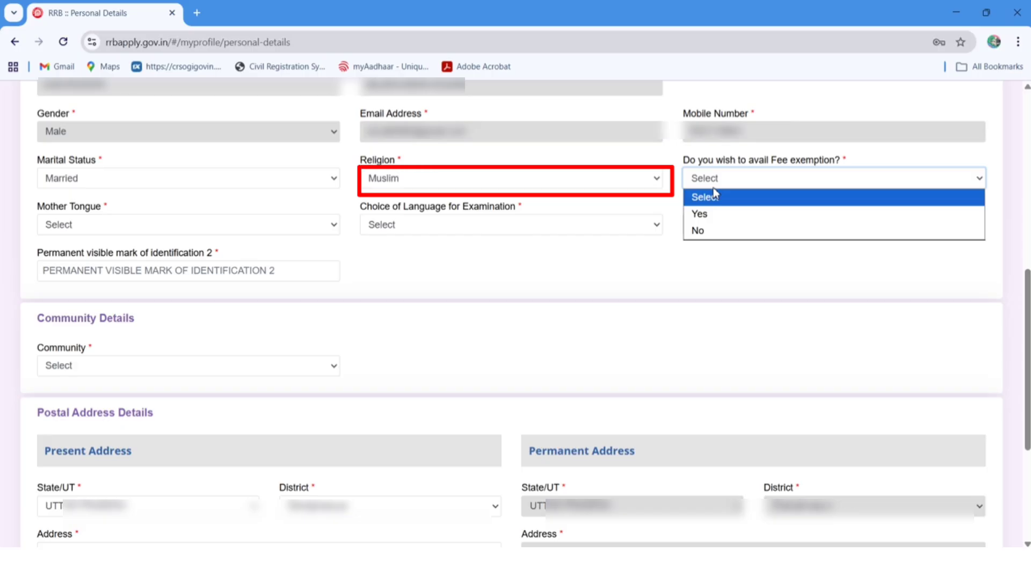
{"action": "left_click", "coordinate": [699, 213]}
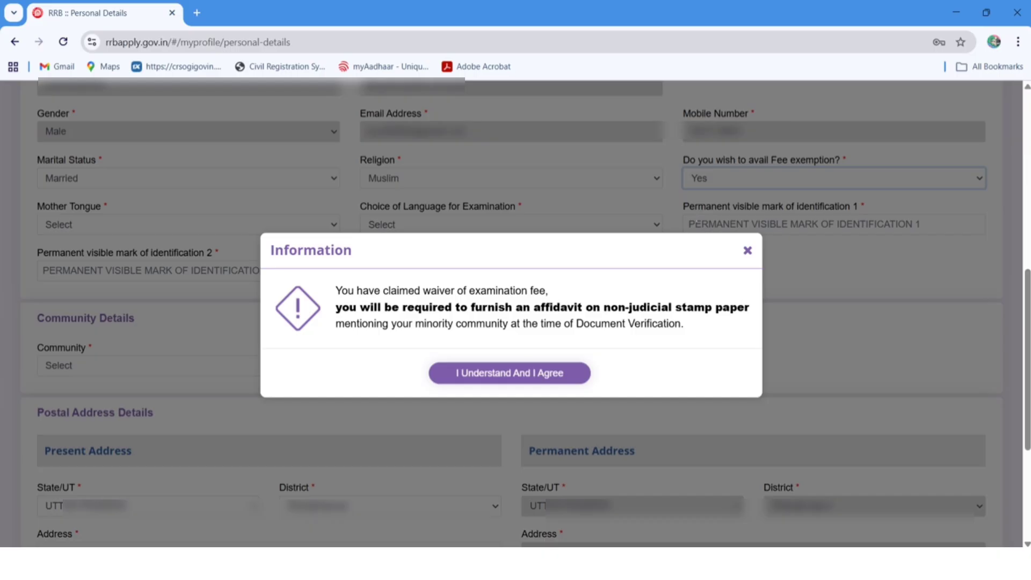
{"action": "left_click", "coordinate": [696, 222]}
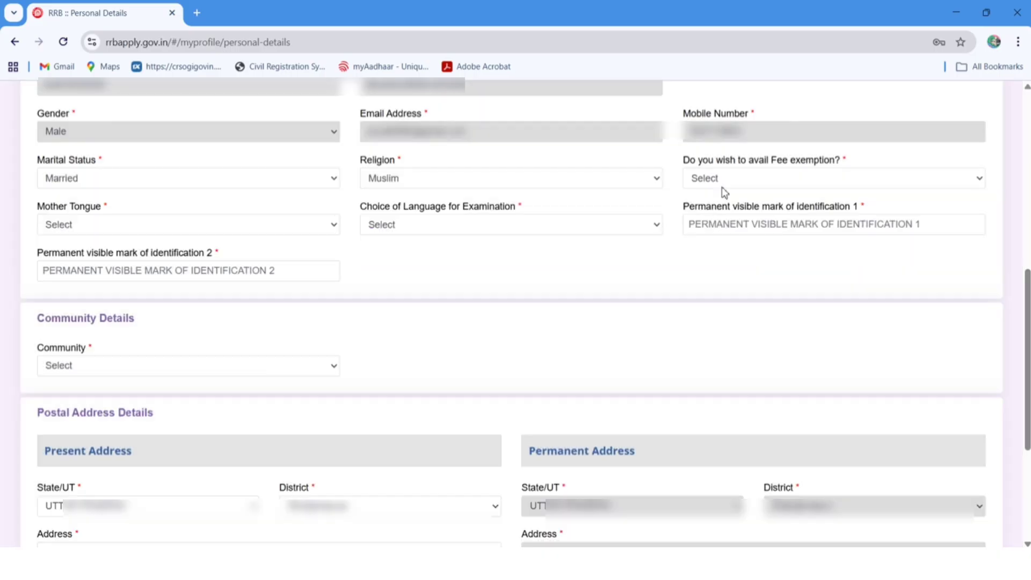
{"action": "left_click", "coordinate": [722, 186]}
{"action": "left_click", "coordinate": [699, 230]}
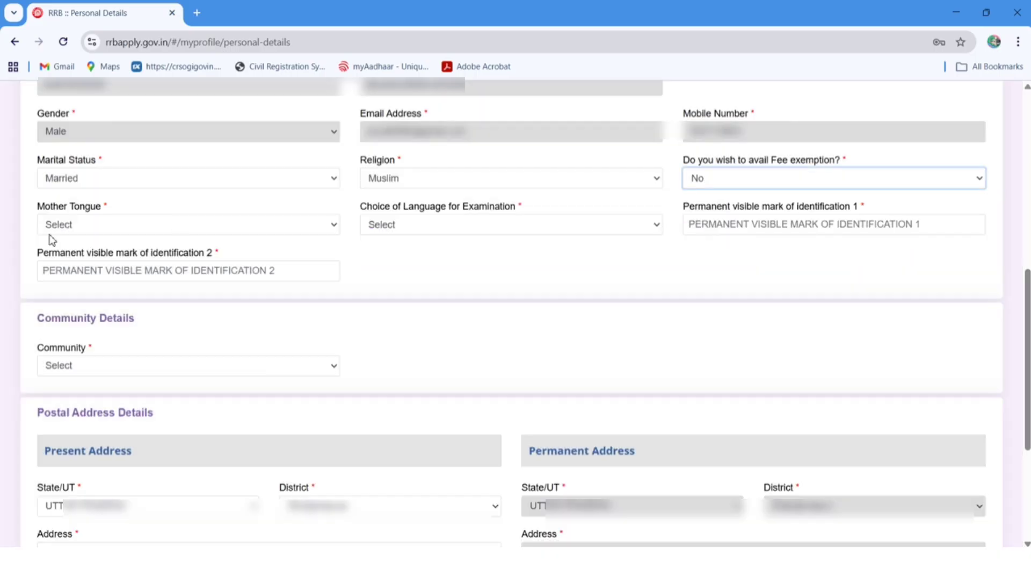
Choose Hindi as both mother tongue and examination language.
{"action": "left_click", "coordinate": [65, 228]}
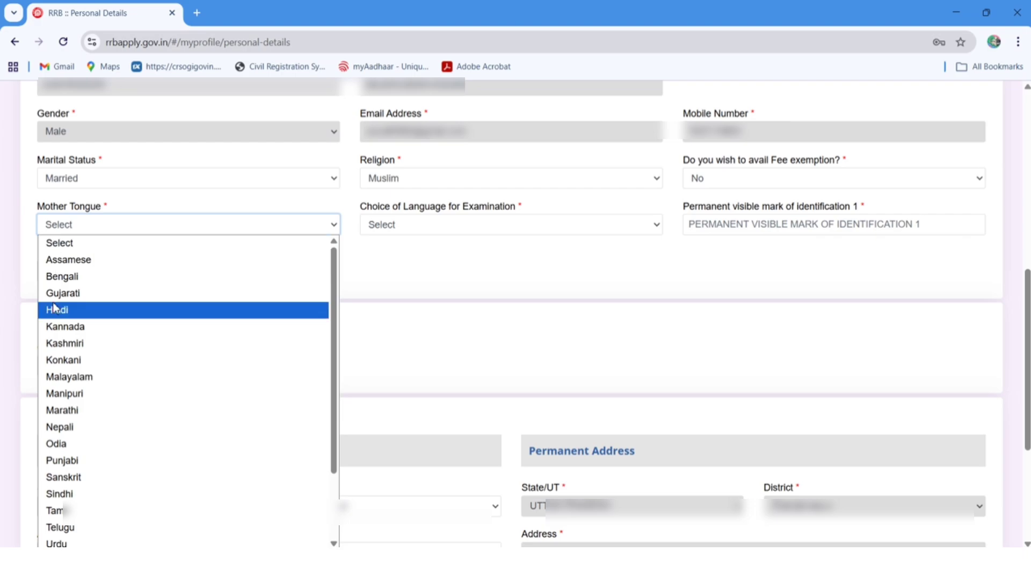
{"action": "left_click", "coordinate": [82, 312]}
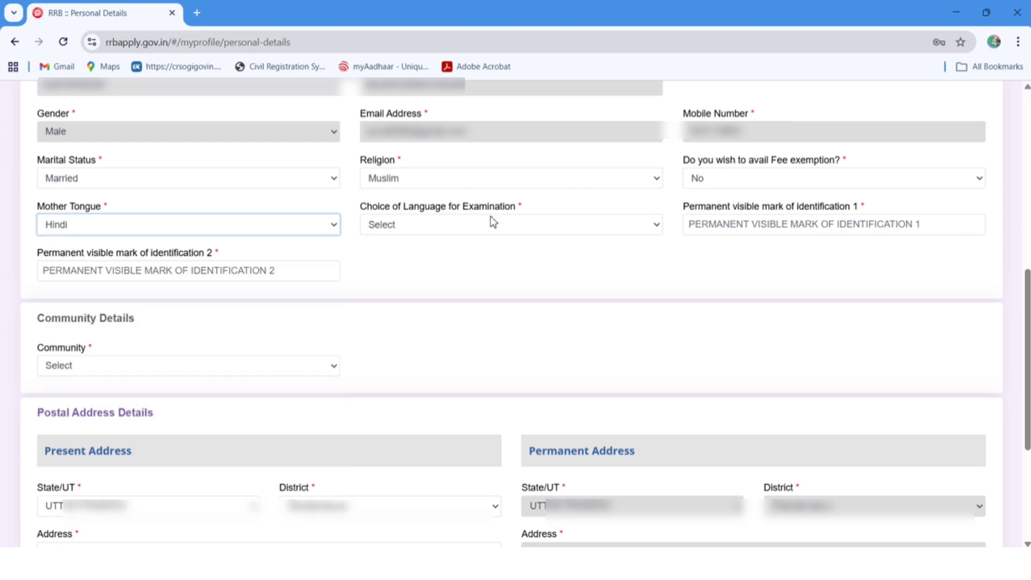
{"action": "left_click", "coordinate": [393, 228]}
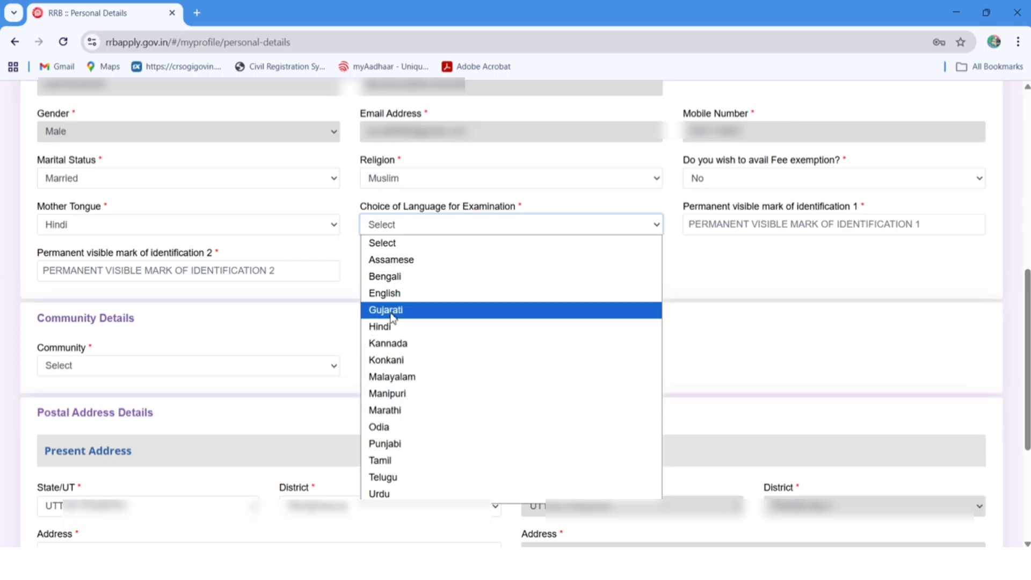
{"action": "left_click", "coordinate": [385, 328]}
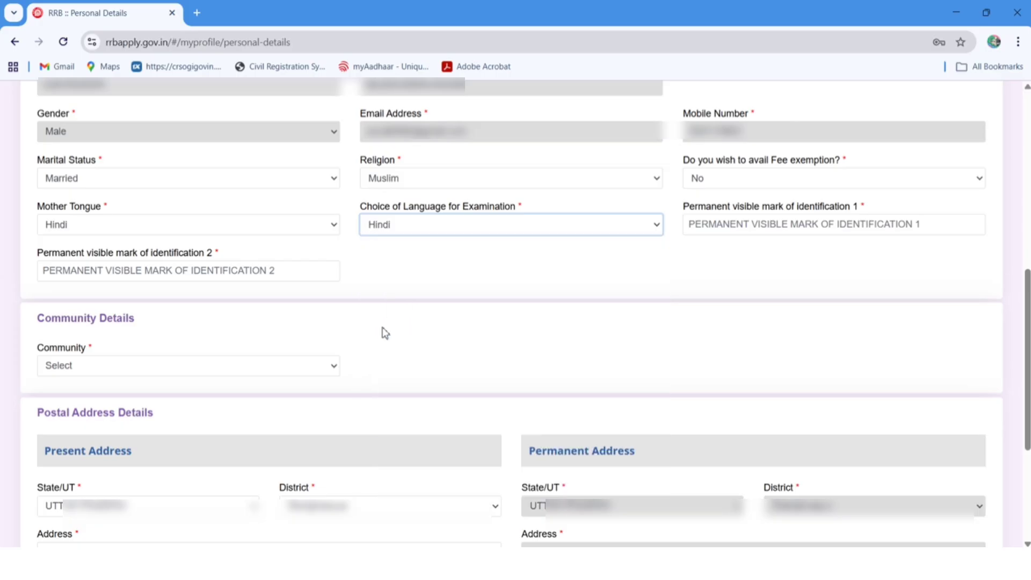
Enter identification marks 'A MOLE ON CHEST SIDE' and 'NA', and pick community UR (Unreserved).
{"action": "left_click", "coordinate": [757, 224]}
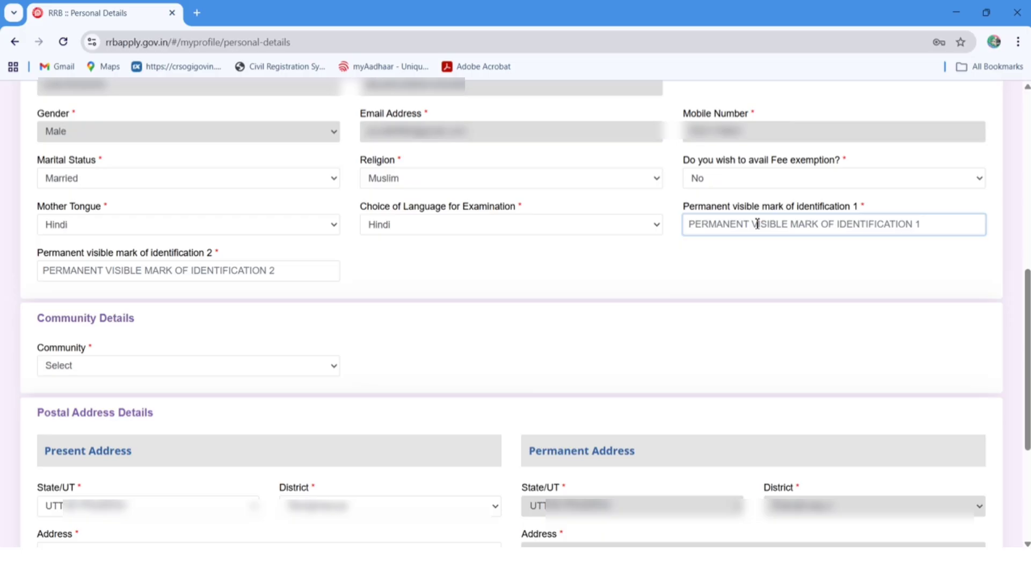
{"action": "key", "text": "Caps_Lock"}
{"action": "type", "text": "A"}
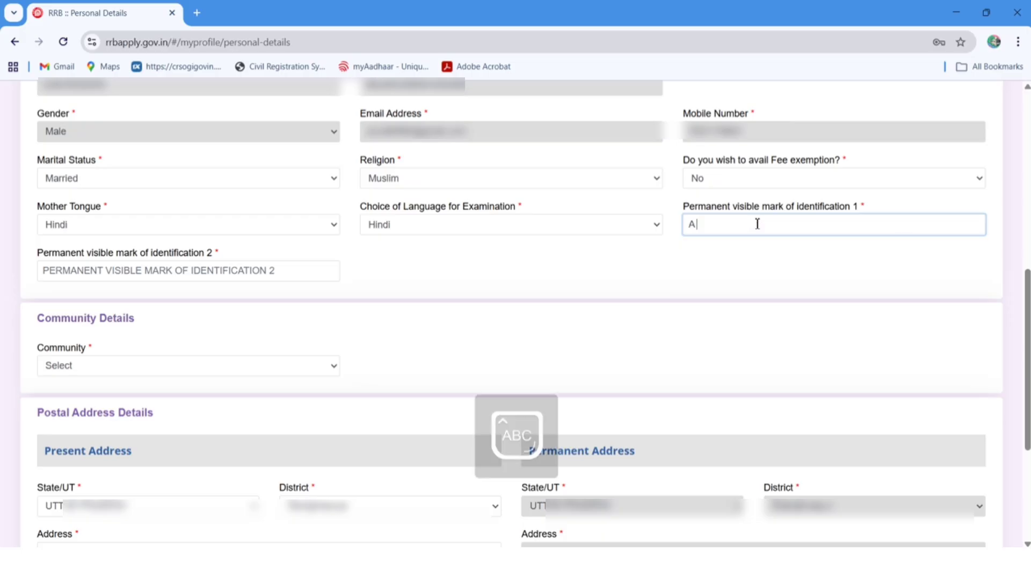
{"action": "type", "text": " MOLE ON CHEST SIDE"}
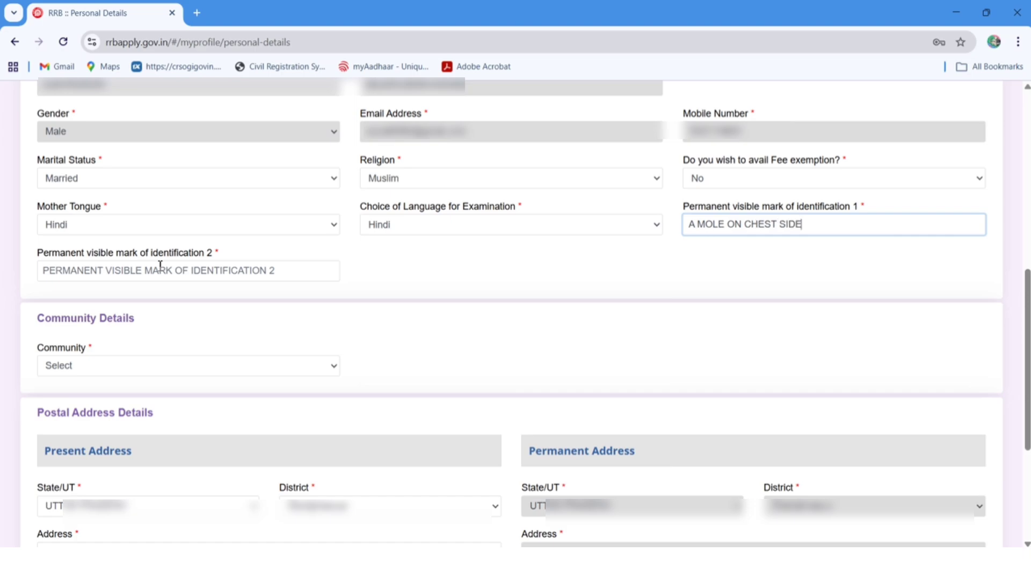
{"action": "left_click", "coordinate": [160, 265]}
{"action": "type", "text": "NA"}
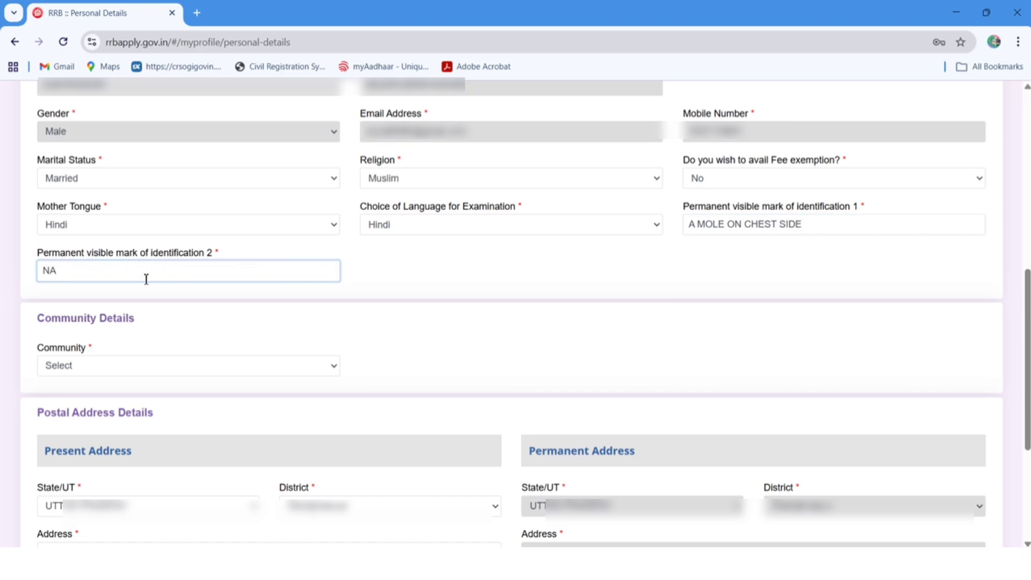
{"action": "left_click", "coordinate": [101, 370]}
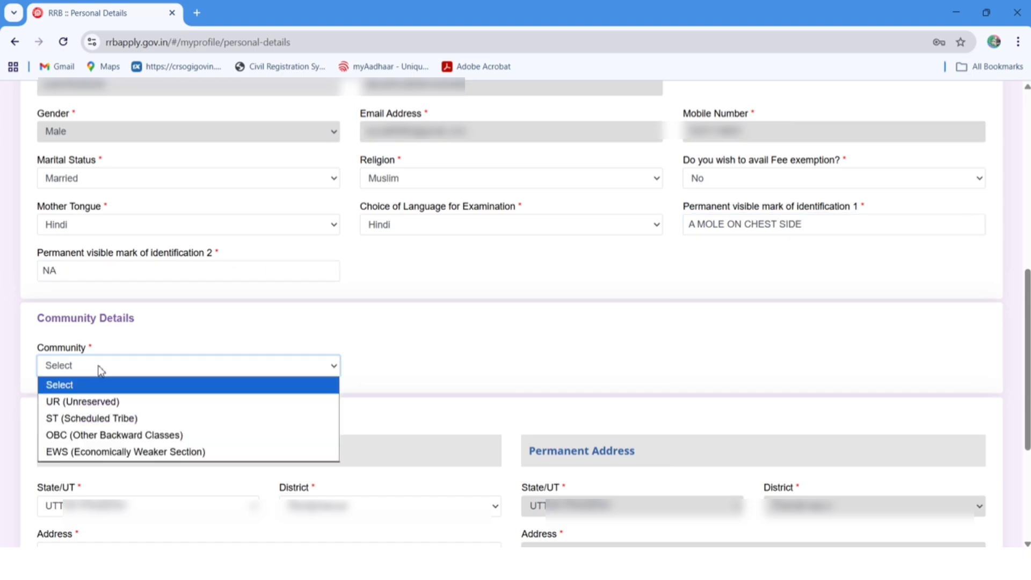
{"action": "left_click", "coordinate": [90, 408]}
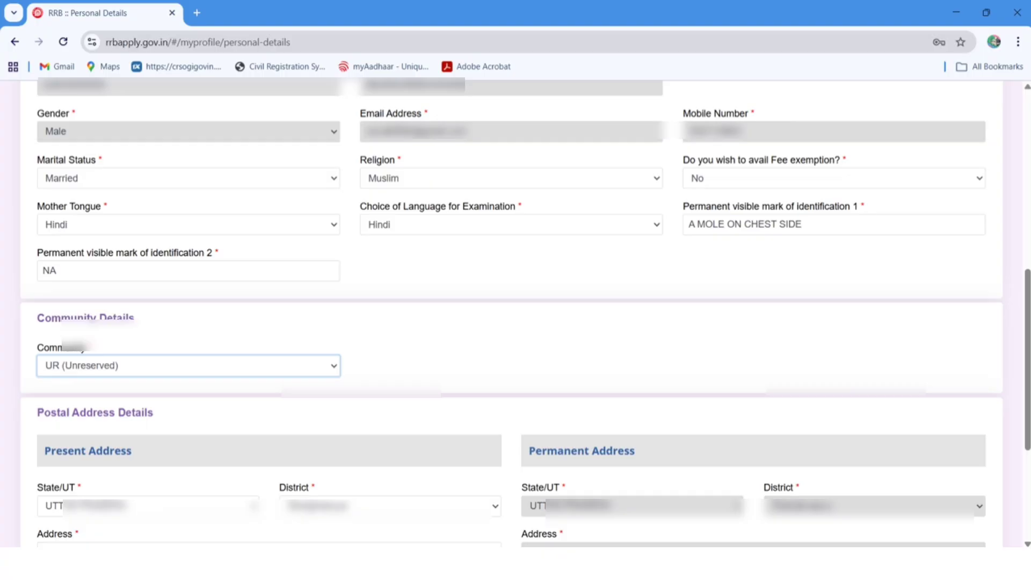
Save the personal details and continue to the Other Details page.
{"action": "scroll", "coordinate": [78, 311], "scroll_direction": "down", "scroll_amount": 4}
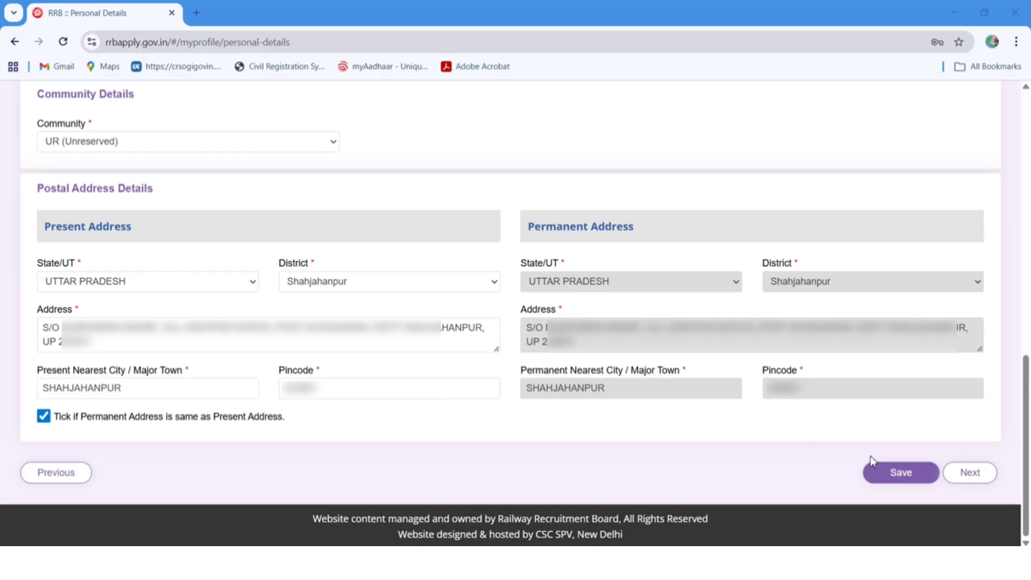
{"action": "left_click", "coordinate": [900, 476]}
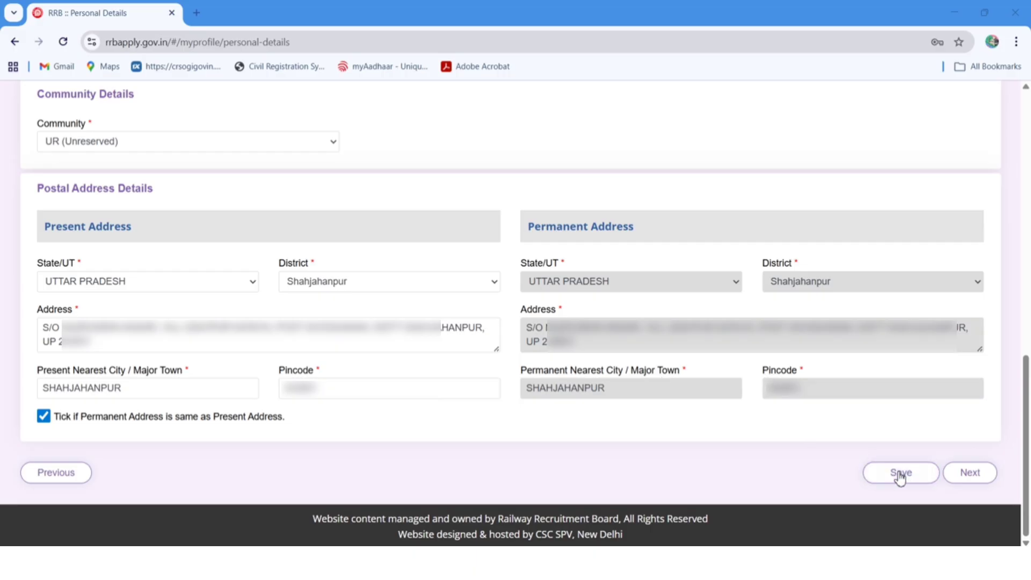
{"action": "left_click", "coordinate": [975, 476]}
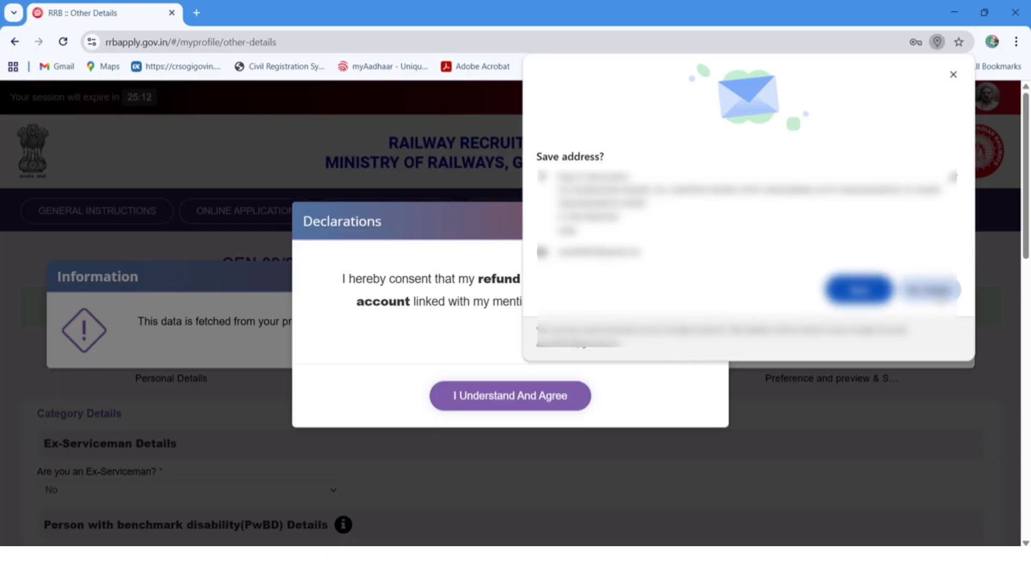
Accept the refund declaration for the Aadhaar-linked bank account and close the saved-data notice.
{"action": "left_click", "coordinate": [858, 290]}
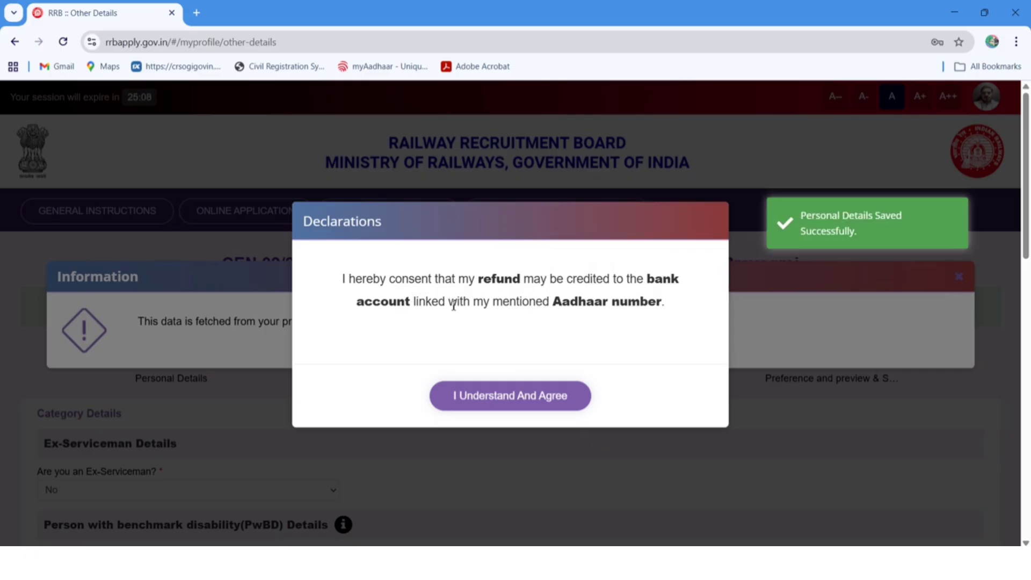
{"action": "left_click", "coordinate": [517, 398]}
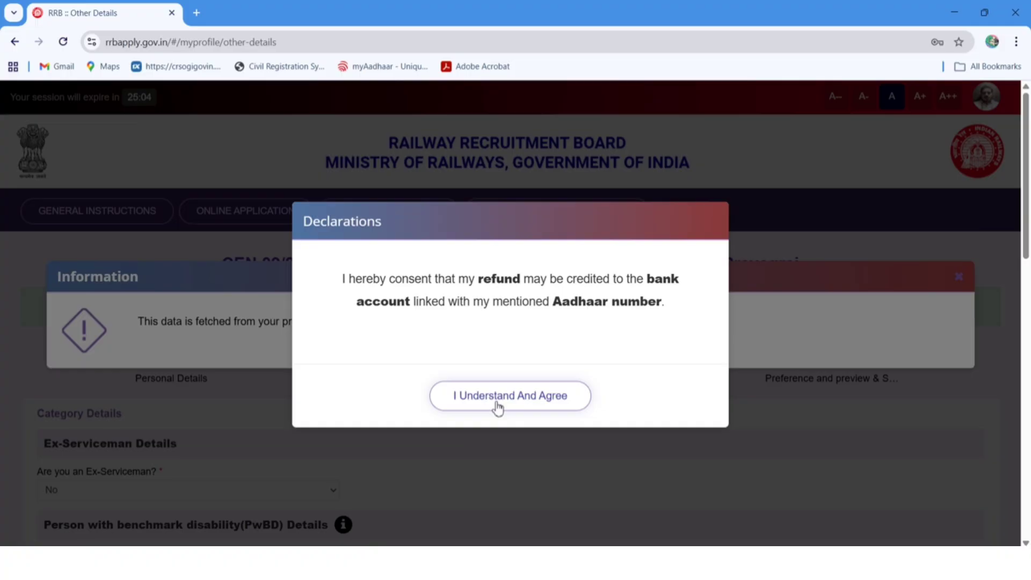
{"action": "left_click", "coordinate": [497, 404]}
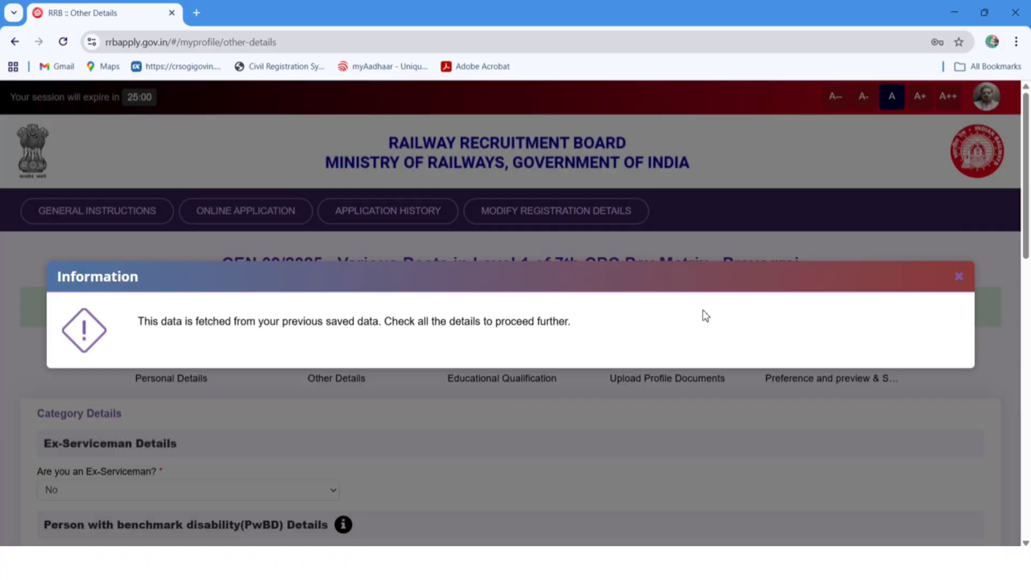
{"action": "left_click", "coordinate": [960, 278]}
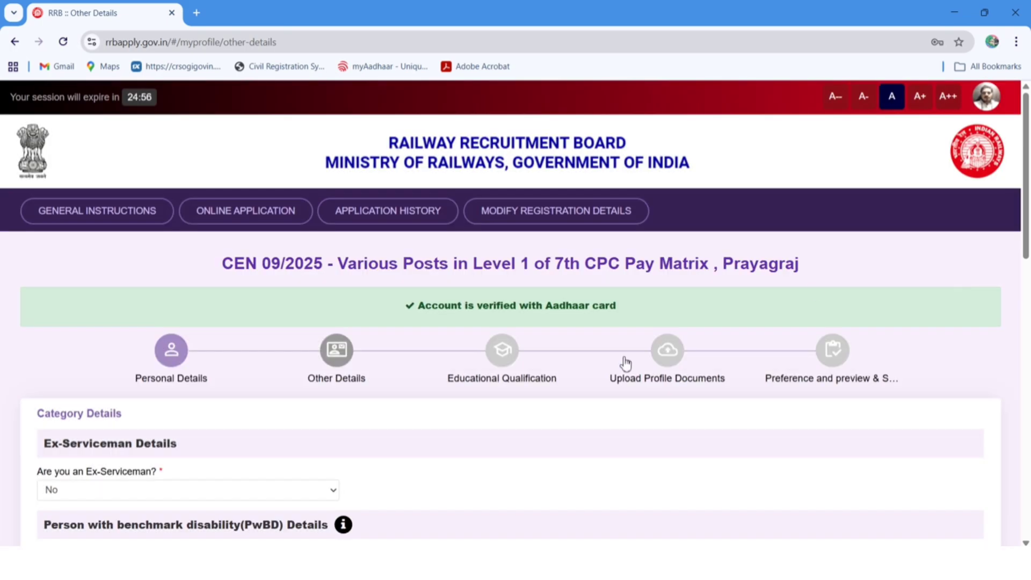
Keep Ex-Serviceman and Indian Railways employee answers set to No.
{"action": "scroll", "coordinate": [1026, 238], "scroll_direction": "down", "scroll_amount": 2}
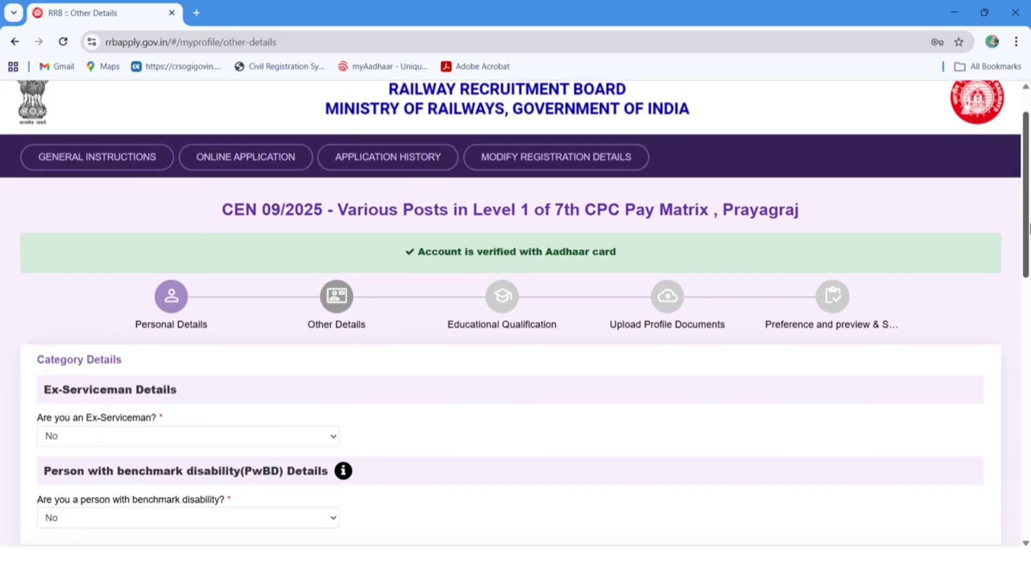
{"action": "scroll", "coordinate": [1027, 238], "scroll_direction": "down", "scroll_amount": 1}
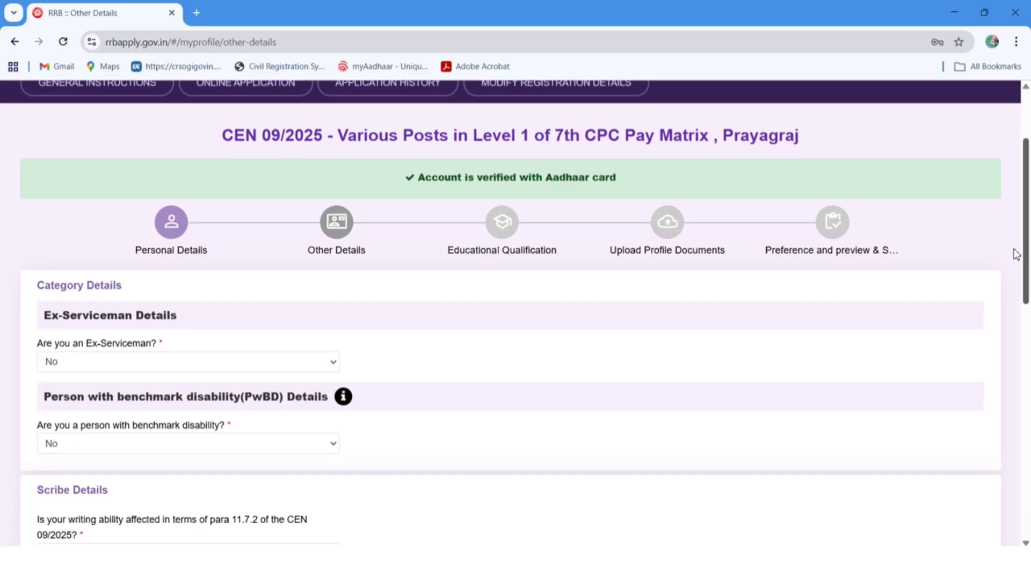
{"action": "scroll", "coordinate": [1030, 271], "scroll_direction": "down", "scroll_amount": 1}
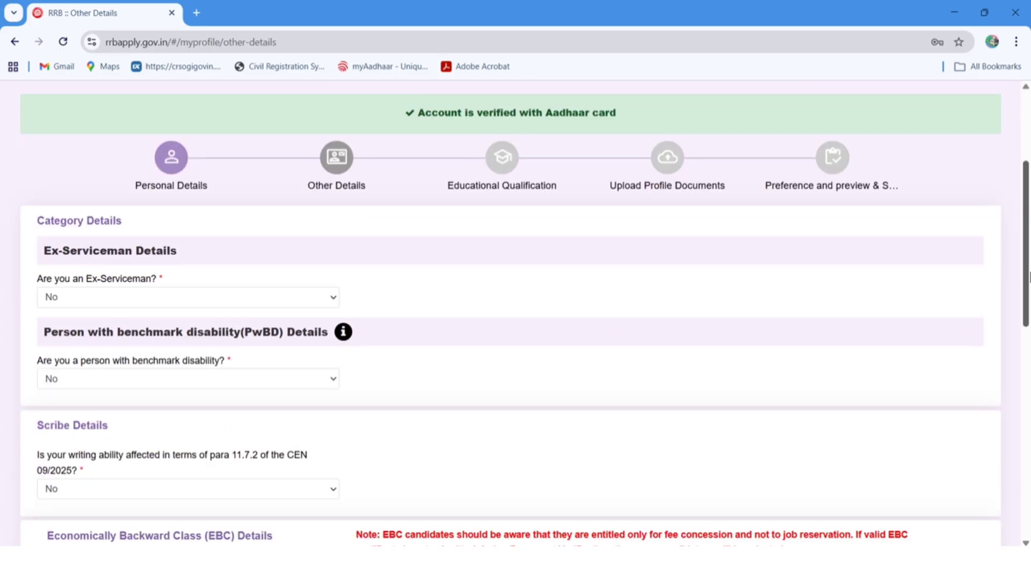
{"action": "scroll", "coordinate": [1029, 276], "scroll_direction": "down", "scroll_amount": 2}
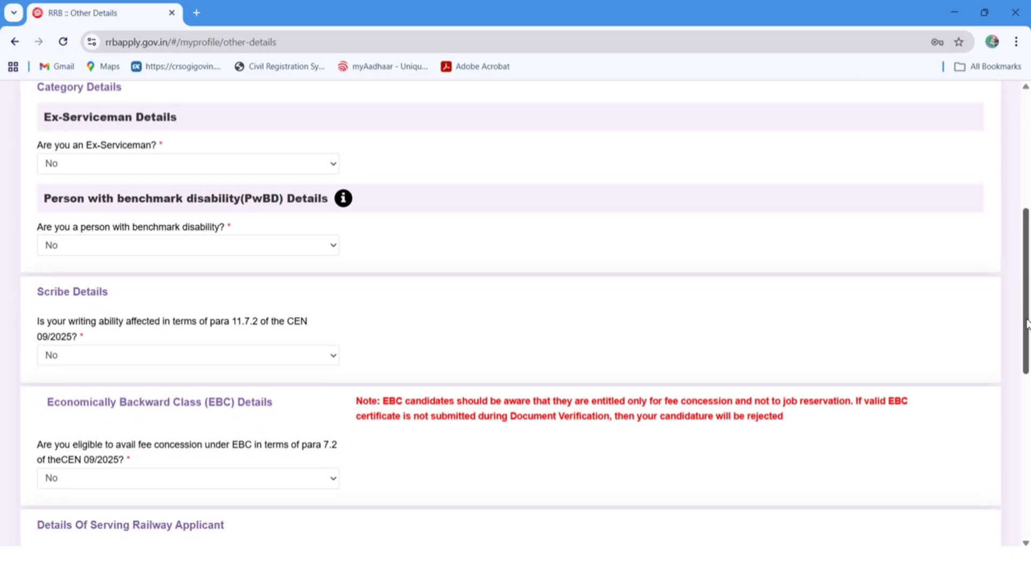
{"action": "scroll", "coordinate": [1029, 314], "scroll_direction": "down", "scroll_amount": 1}
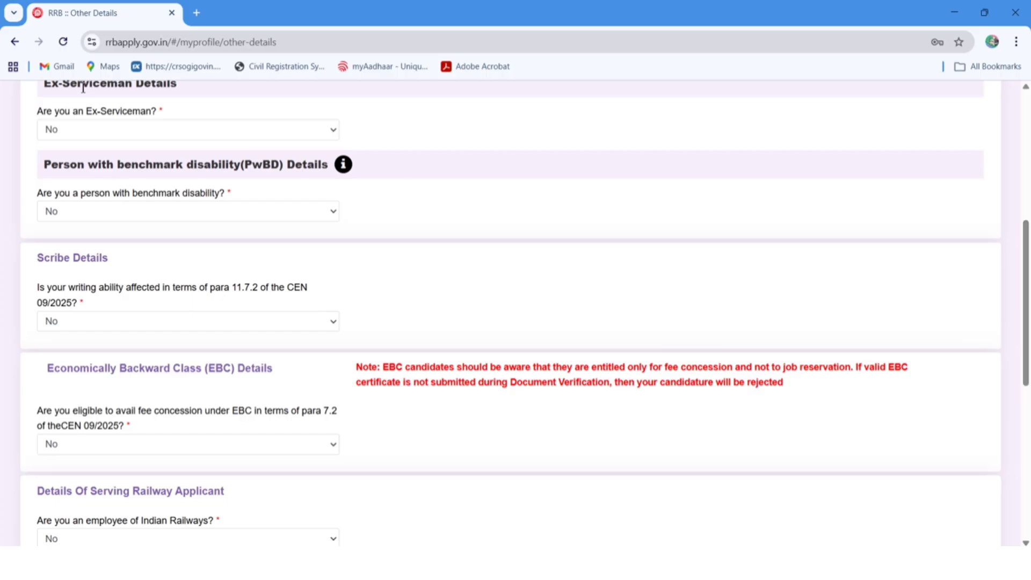
{"action": "left_click", "coordinate": [57, 130]}
{"action": "left_click", "coordinate": [57, 131]}
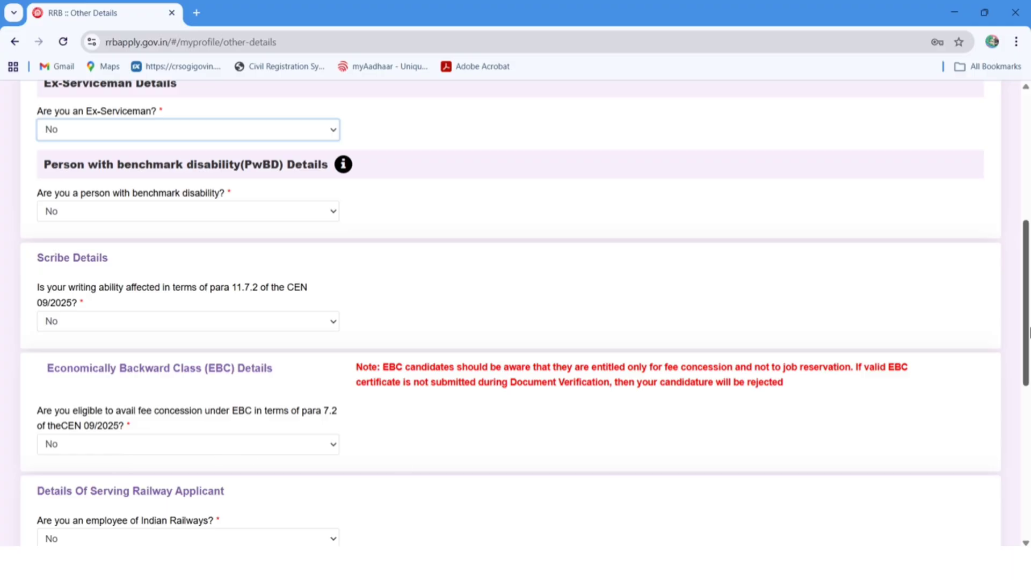
{"action": "left_click_drag", "start_coordinate": [1029, 332], "coordinate": [1029, 404]}
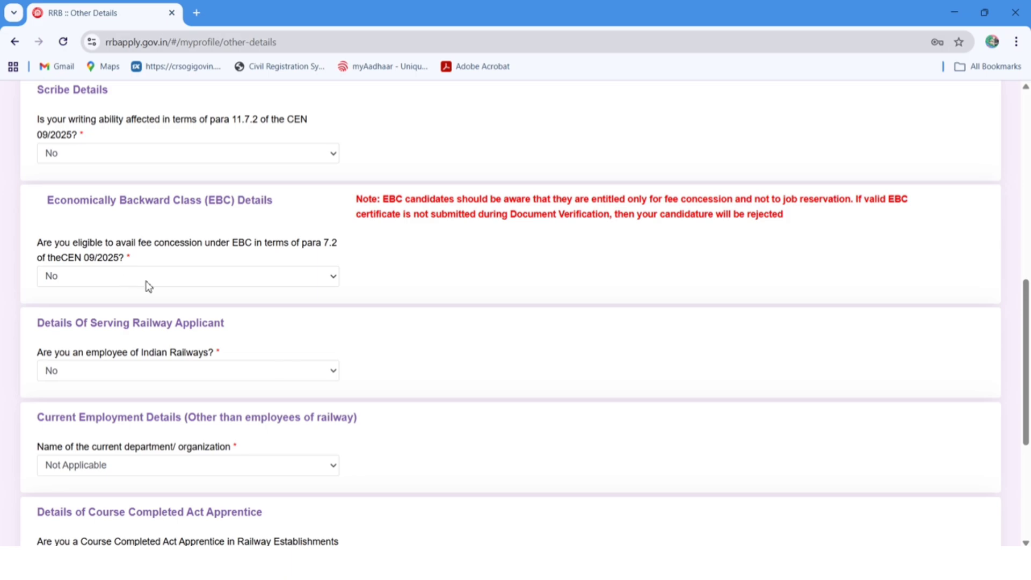
{"action": "left_click", "coordinate": [84, 373]}
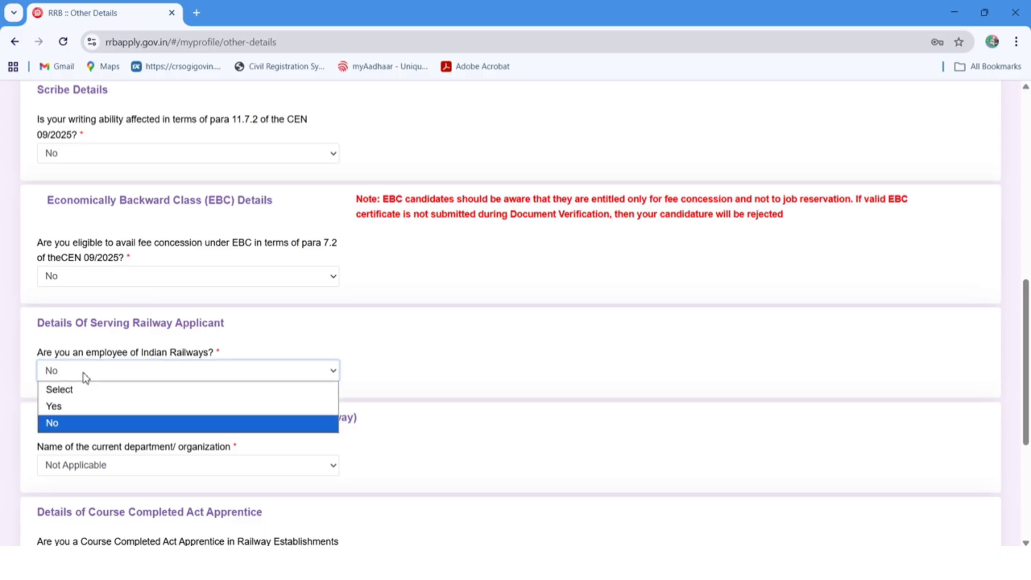
{"action": "left_click", "coordinate": [85, 371]}
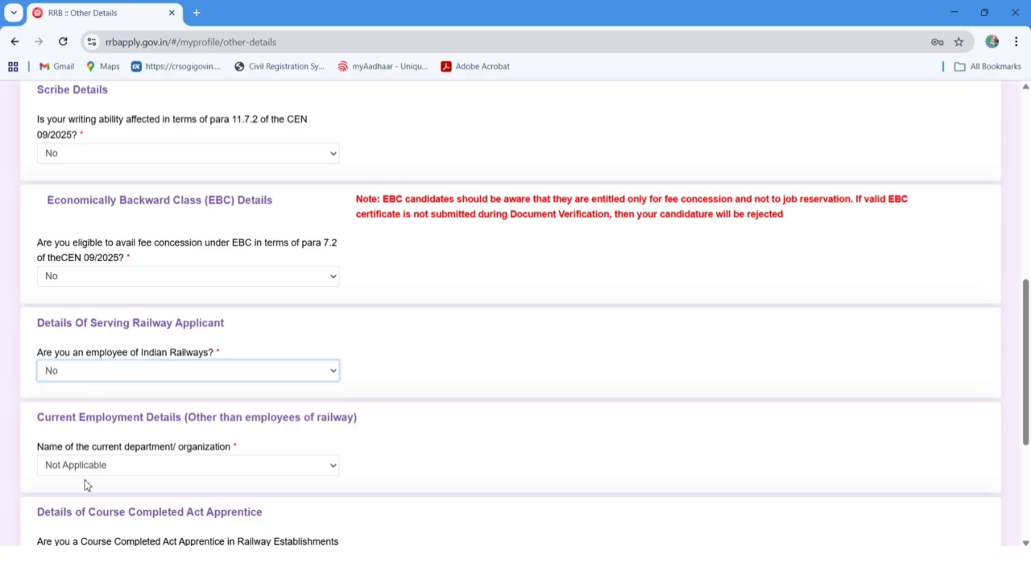
Keep current organization as Not Applicable and answer No to Course Completed Act Apprentice.
{"action": "left_click", "coordinate": [125, 475]}
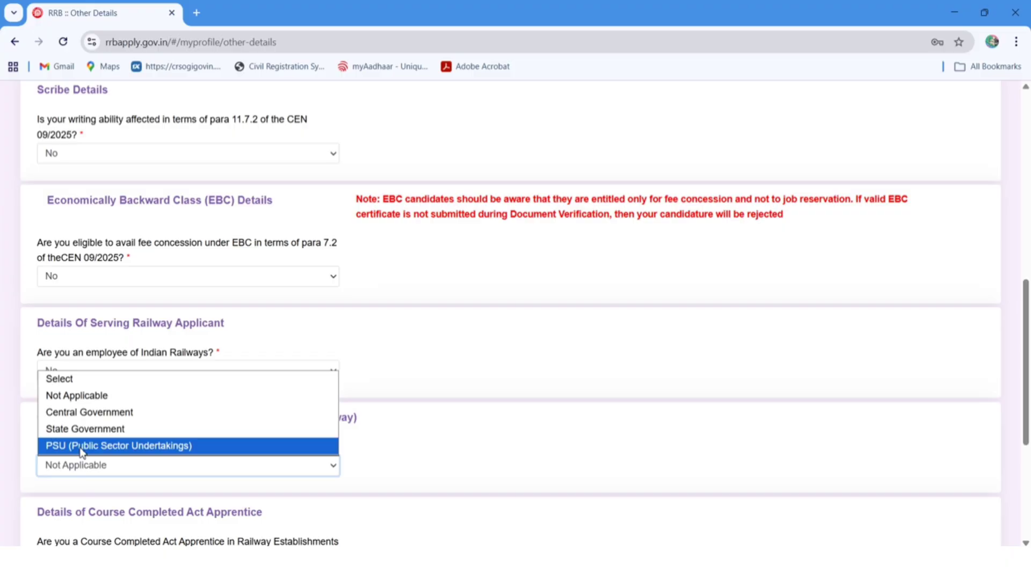
{"action": "left_click", "coordinate": [424, 454]}
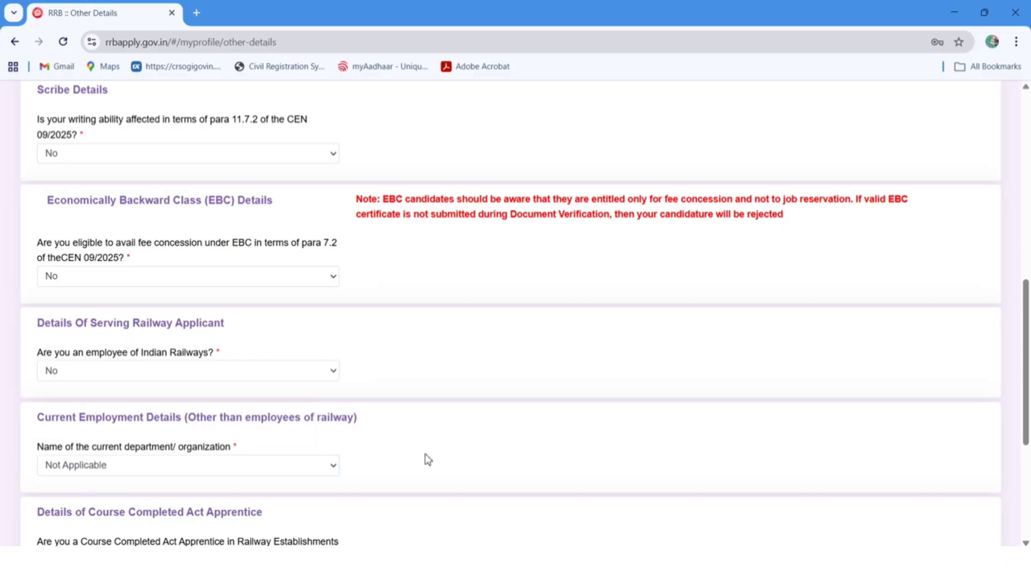
{"action": "left_click", "coordinate": [110, 474]}
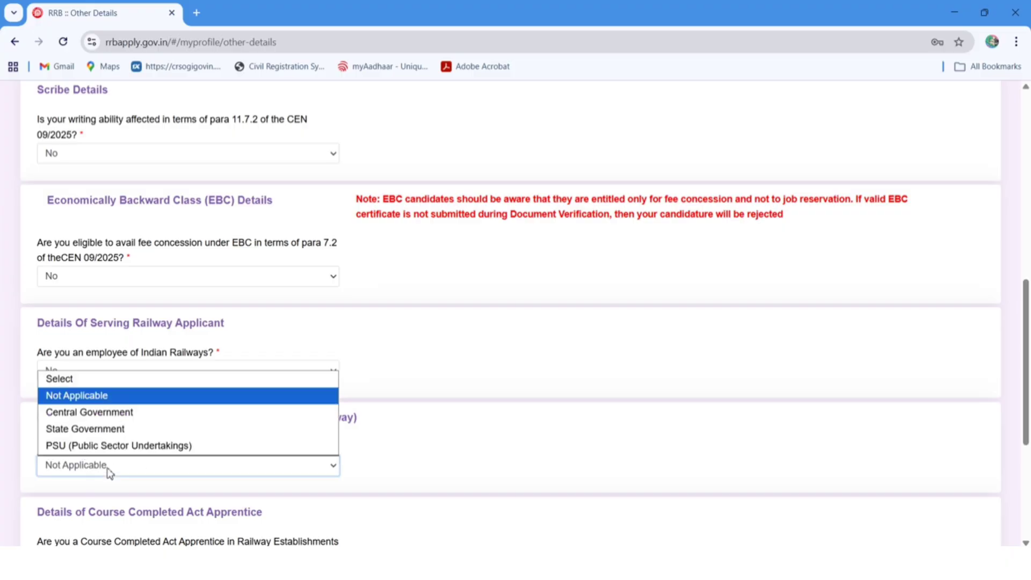
{"action": "left_click", "coordinate": [90, 396]}
{"action": "left_click_drag", "start_coordinate": [1030, 382], "coordinate": [1029, 427]}
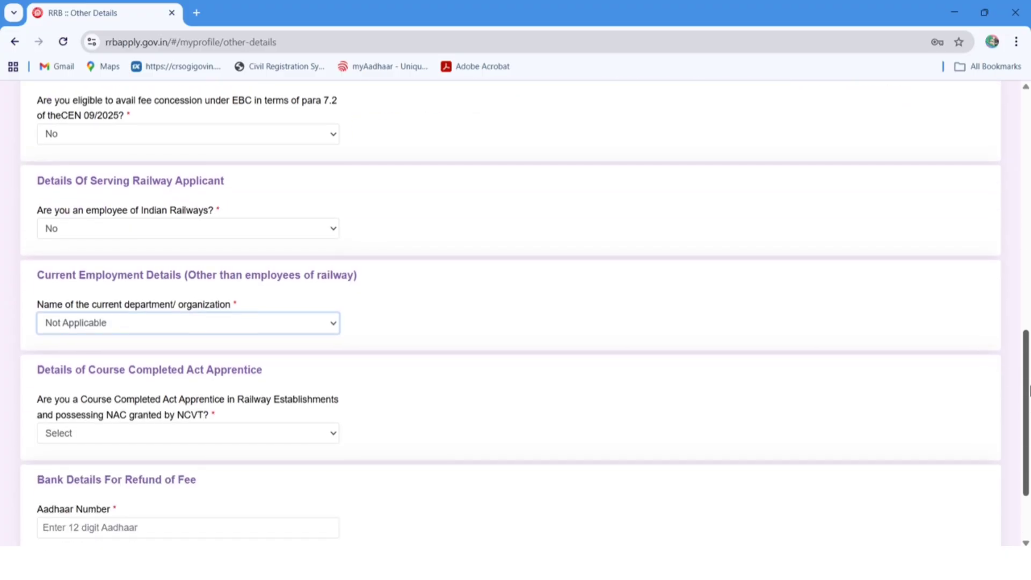
{"action": "scroll", "coordinate": [1030, 432], "scroll_direction": "down", "scroll_amount": 2}
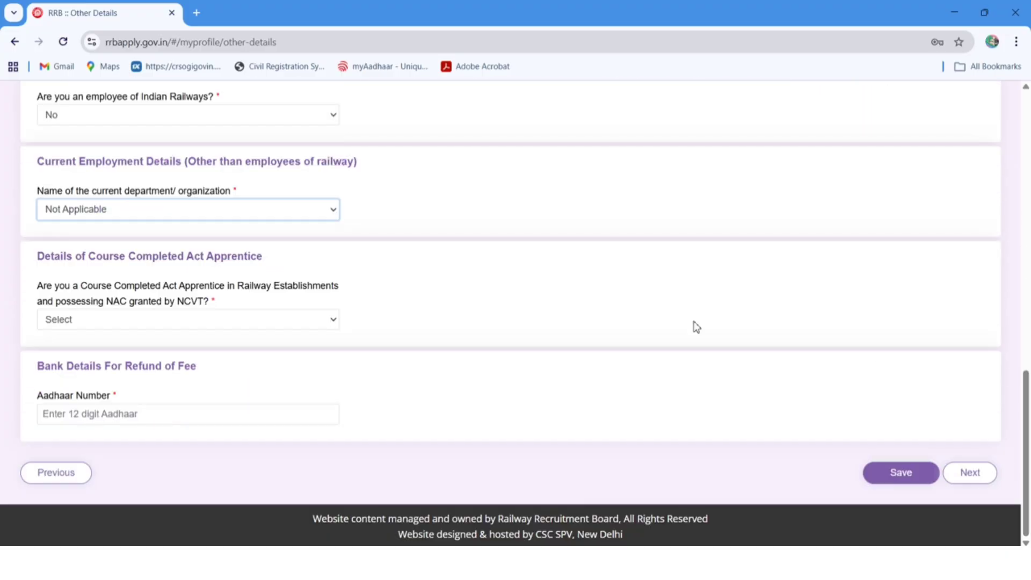
{"action": "left_click", "coordinate": [80, 322]}
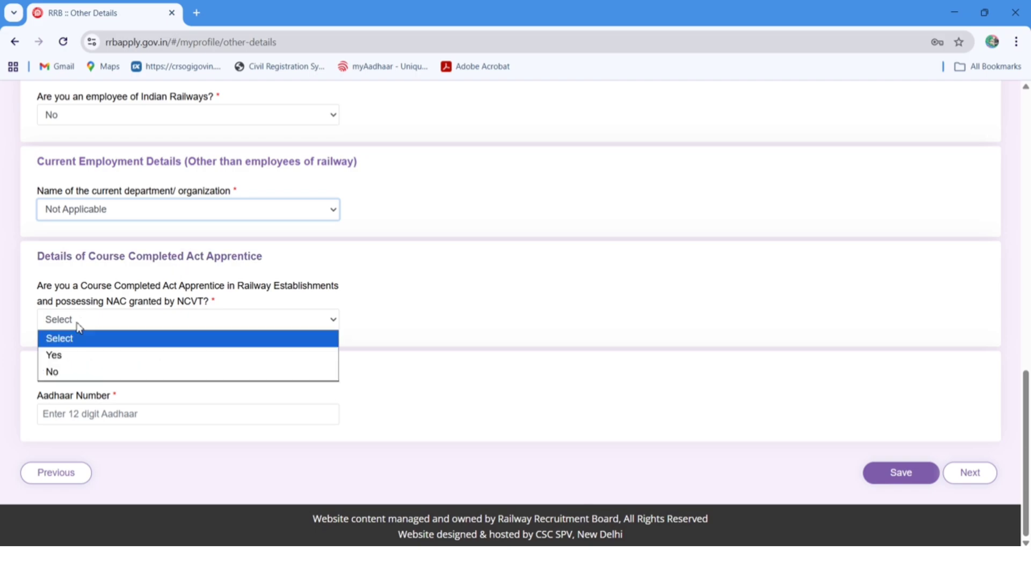
{"action": "left_click", "coordinate": [61, 373]}
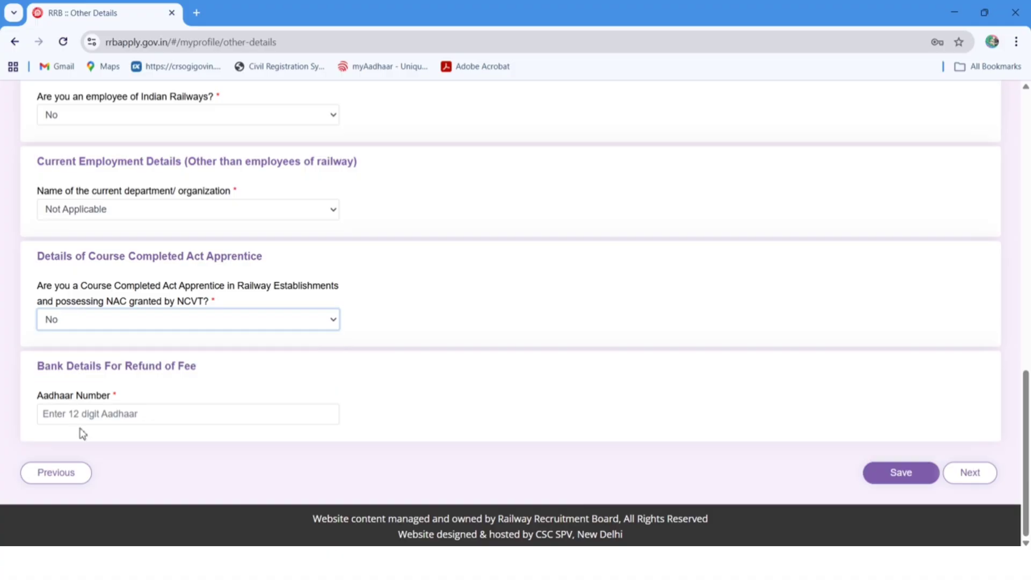
Enter the Aadhaar number for refunds and review the linked bank details.
{"action": "left_click", "coordinate": [102, 422]}
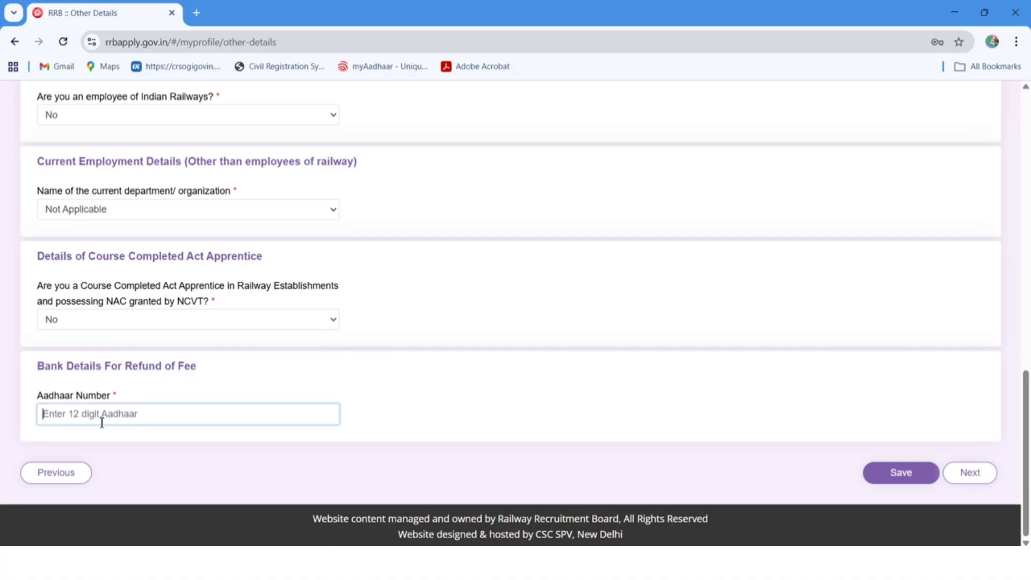
{"action": "type", "text": "••••••••"}
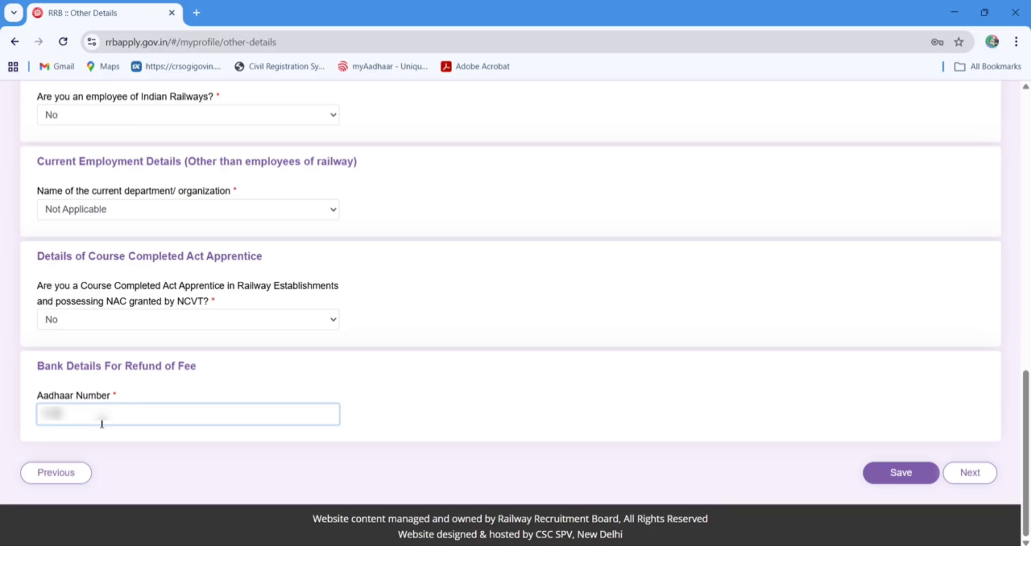
{"action": "type", "text": "••••"}
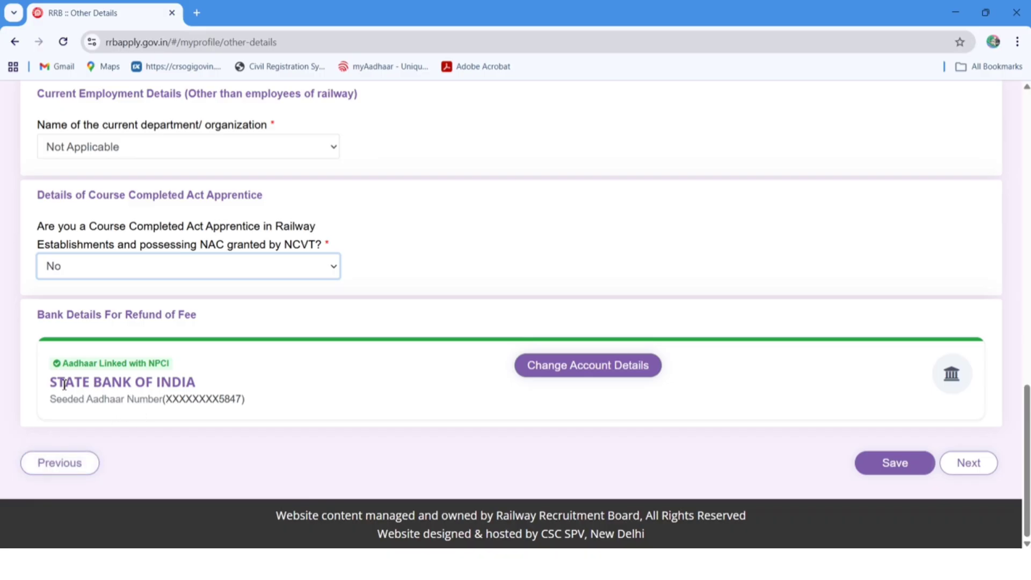
{"action": "left_click_drag", "start_coordinate": [50, 383], "coordinate": [198, 390]}
{"action": "left_click", "coordinate": [254, 384]}
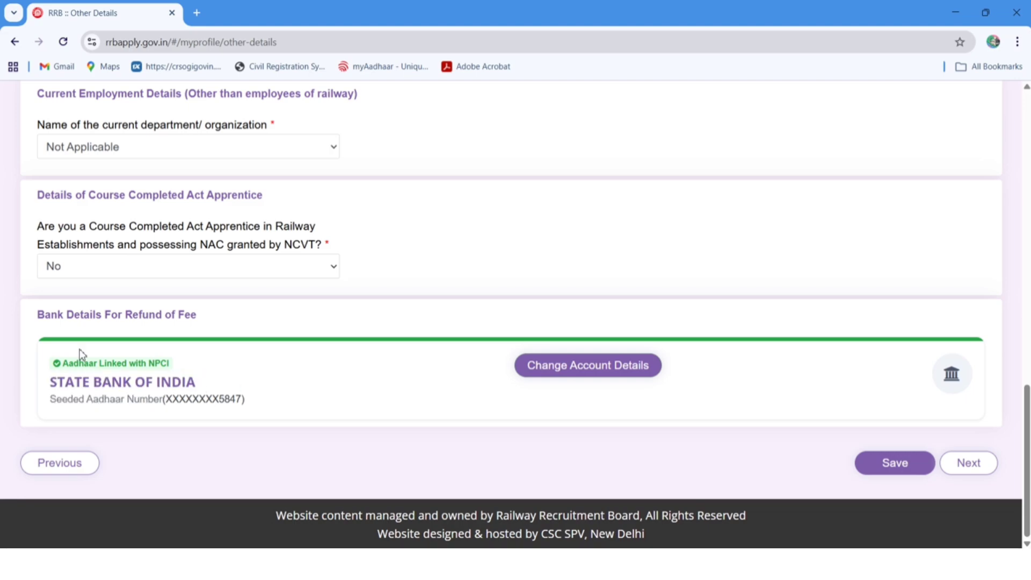
{"action": "left_click_drag", "start_coordinate": [105, 364], "coordinate": [163, 376]}
{"action": "left_click", "coordinate": [202, 379]}
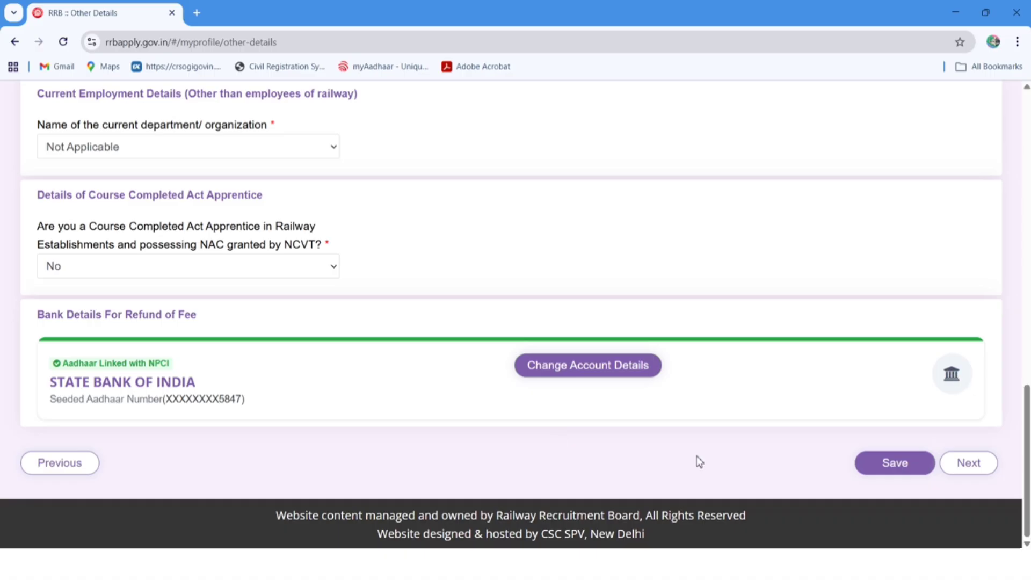
Save Other Details, accept the refund declaration, and go to Educational Qualification.
{"action": "left_click", "coordinate": [906, 472]}
{"action": "left_click", "coordinate": [959, 460]}
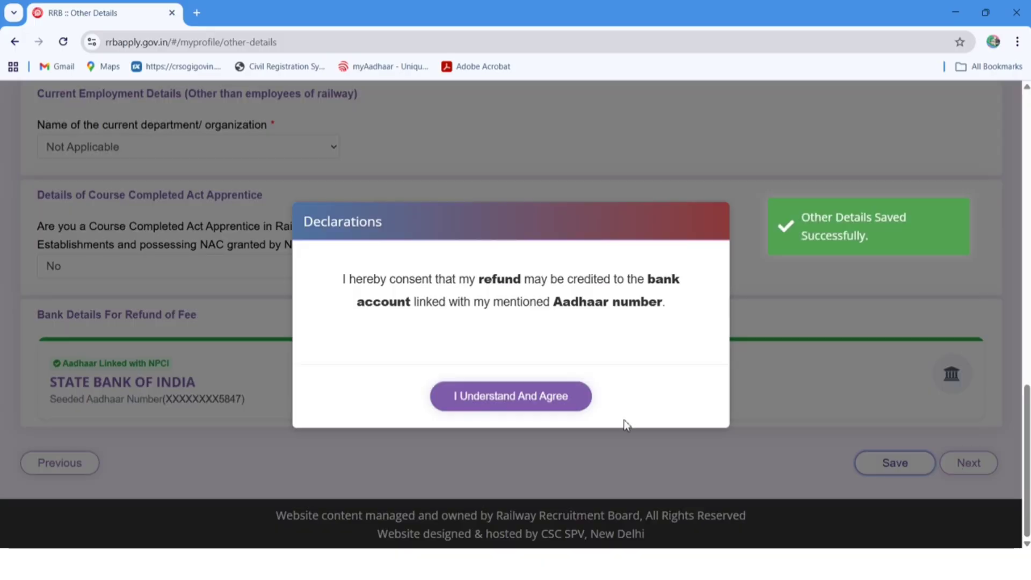
{"action": "left_click", "coordinate": [528, 408]}
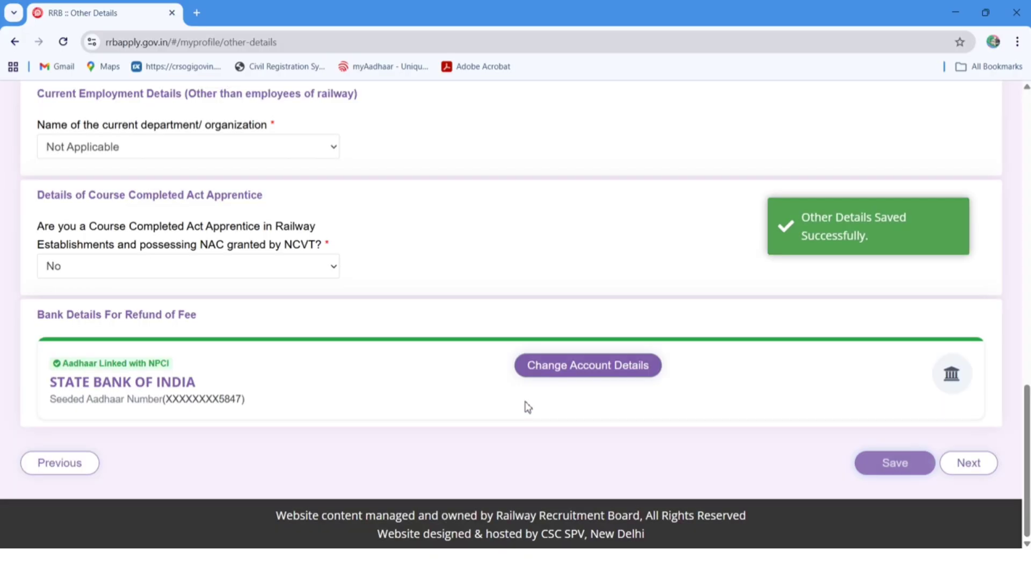
{"action": "left_click", "coordinate": [970, 463]}
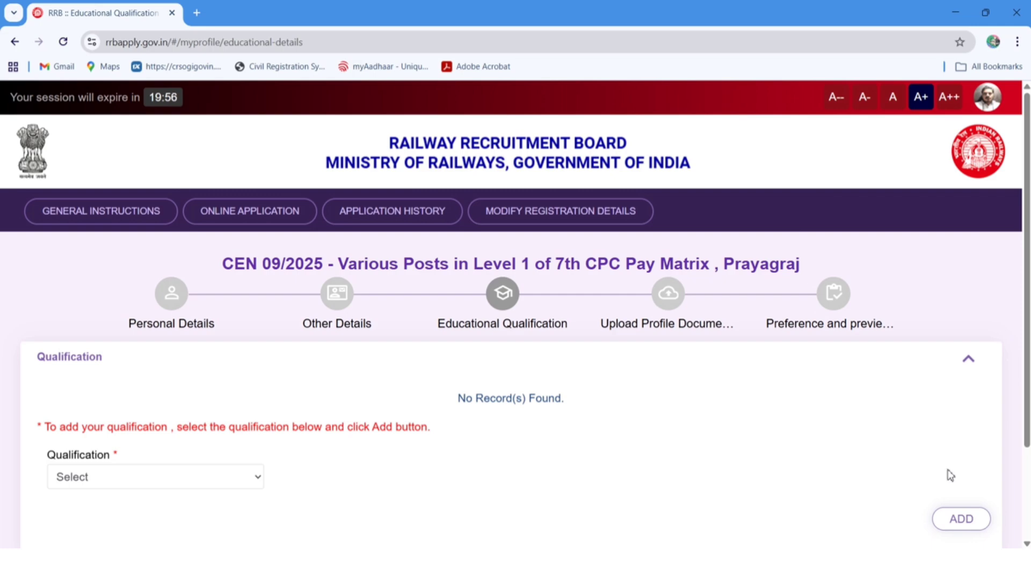
Open the Qualification dropdown several times and try ADD without a selection.
{"action": "scroll", "coordinate": [588, 338], "scroll_direction": "down", "scroll_amount": 2}
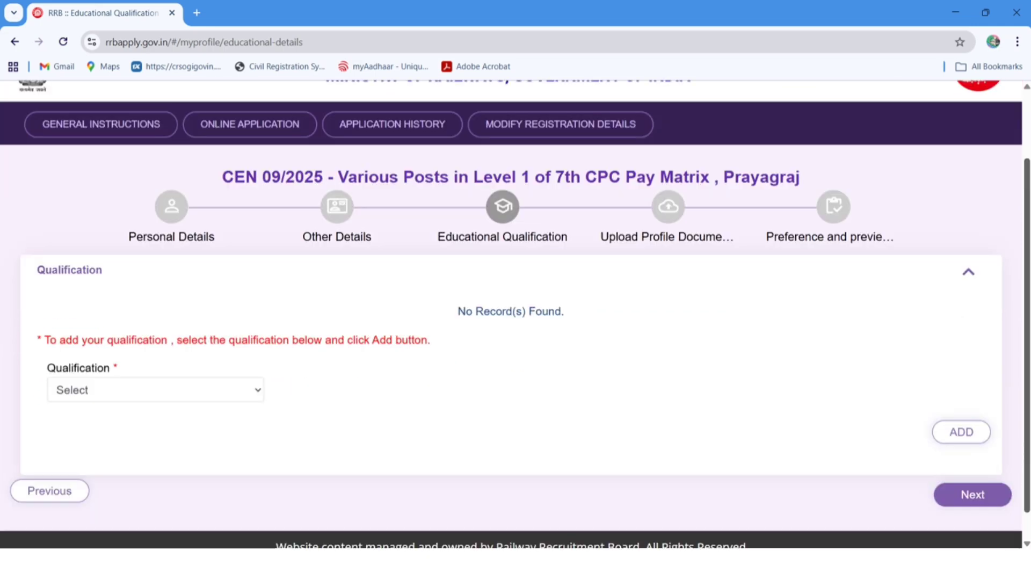
{"action": "left_click", "coordinate": [71, 396]}
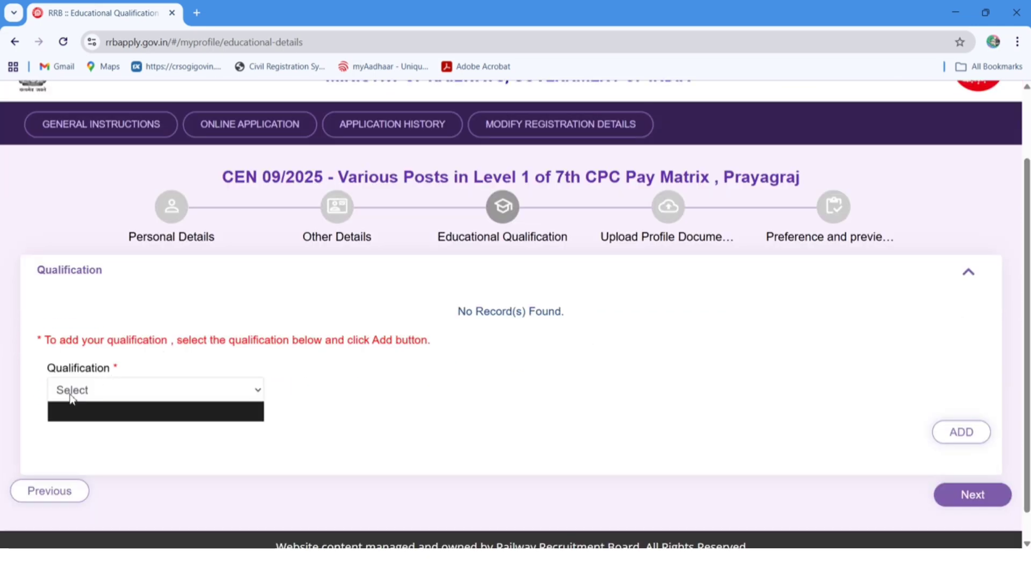
{"action": "left_click", "coordinate": [71, 397]}
{"action": "left_click", "coordinate": [71, 396]}
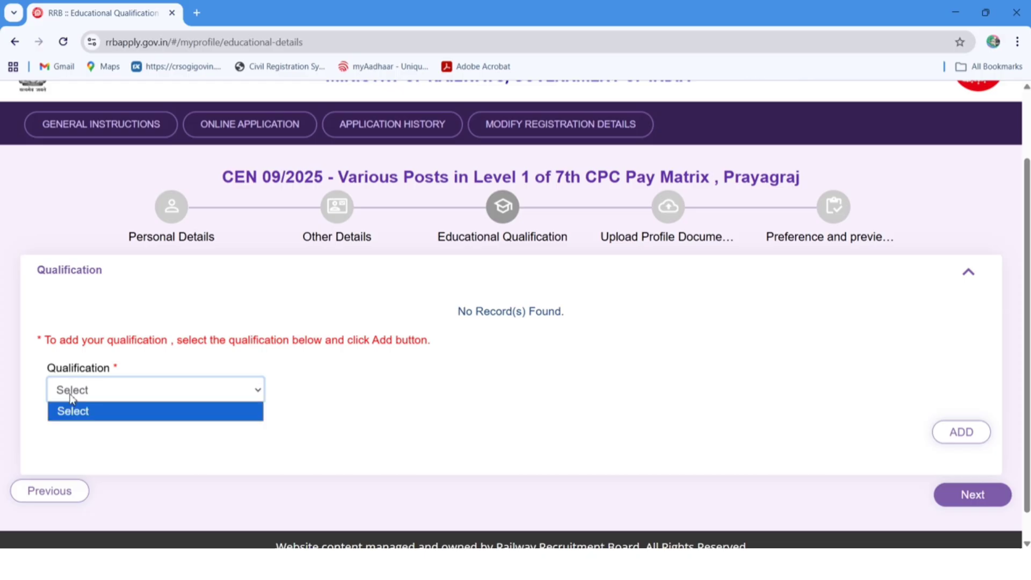
{"action": "left_click", "coordinate": [72, 396]}
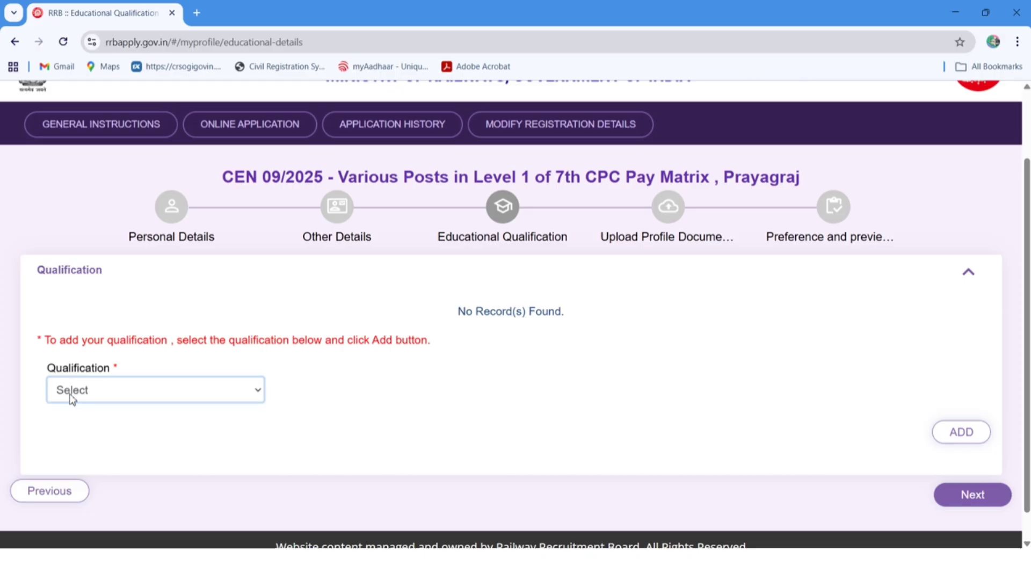
{"action": "left_click", "coordinate": [71, 396]}
{"action": "left_click", "coordinate": [71, 396]}
{"action": "left_click", "coordinate": [390, 395]}
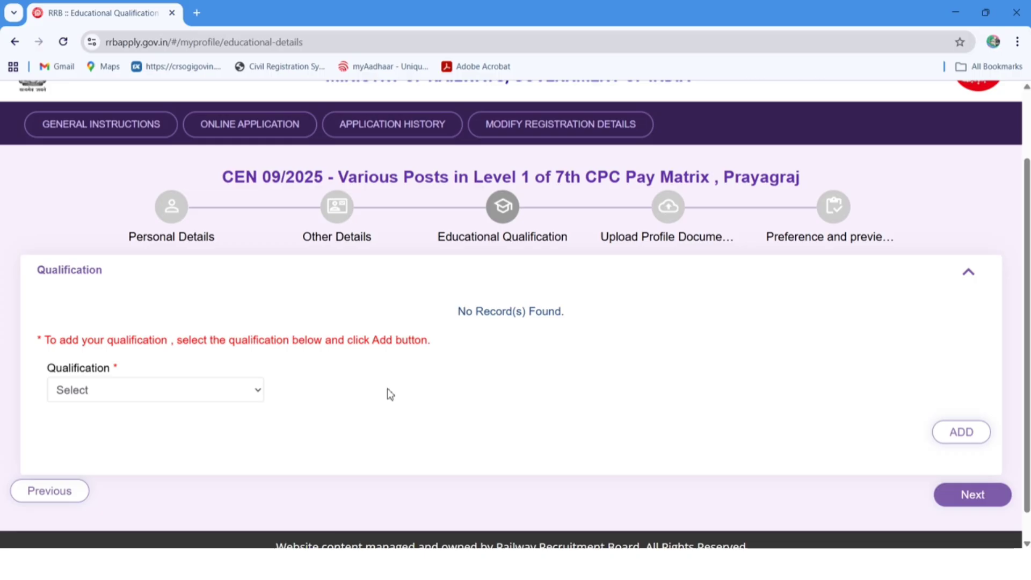
{"action": "left_click", "coordinate": [962, 431]}
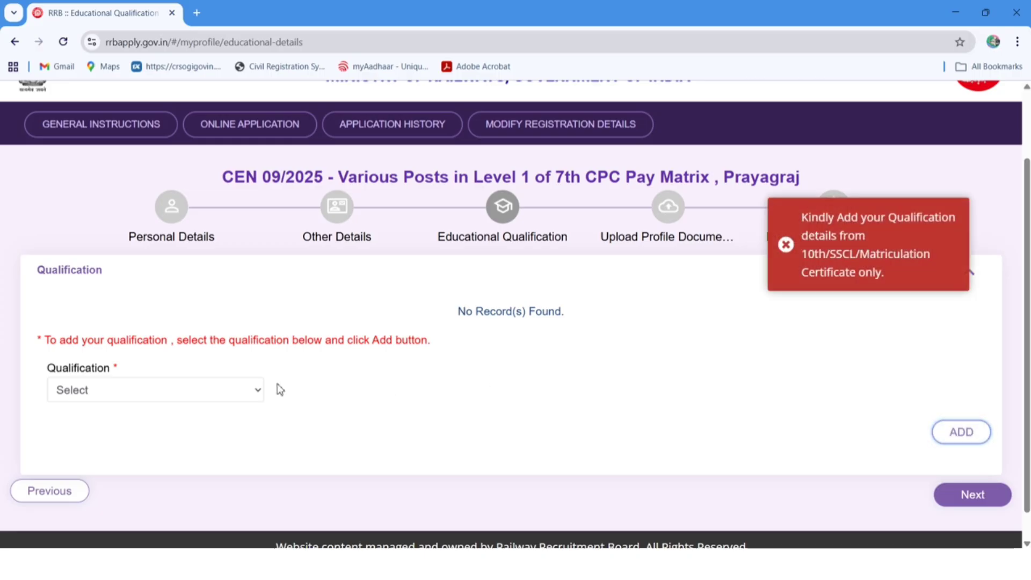
Reopen the Qualification list, then try Next to continue.
{"action": "left_click", "coordinate": [202, 391]}
{"action": "left_click", "coordinate": [201, 388]}
{"action": "left_click", "coordinate": [202, 388]}
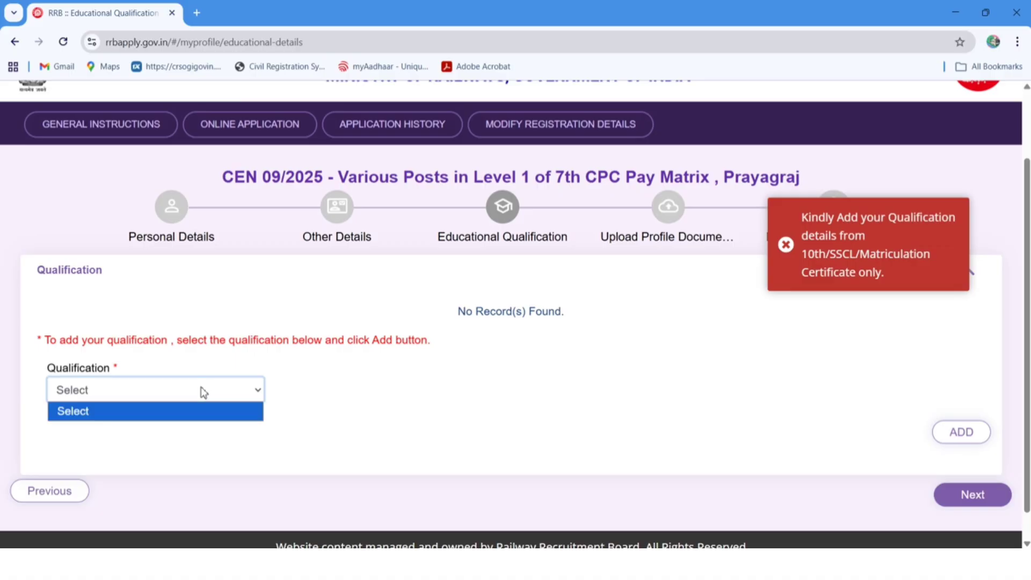
{"action": "left_click", "coordinate": [368, 470]}
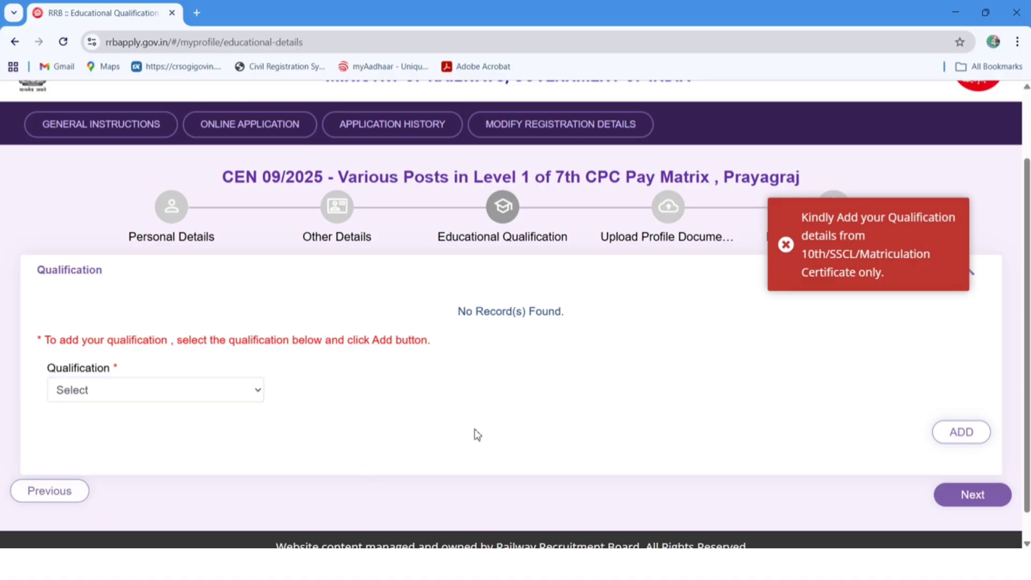
{"action": "left_click", "coordinate": [980, 507]}
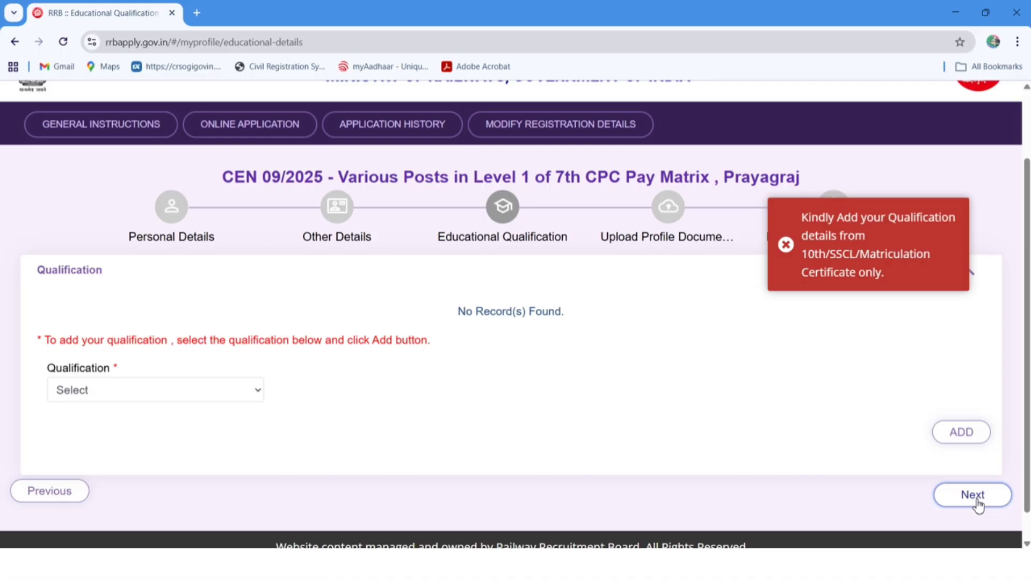
Retry the Qualification dropdown and ADD to list the Matriculation/SSLC qualification.
{"action": "left_click", "coordinate": [184, 404]}
{"action": "left_click", "coordinate": [184, 404]}
{"action": "left_click", "coordinate": [184, 403]}
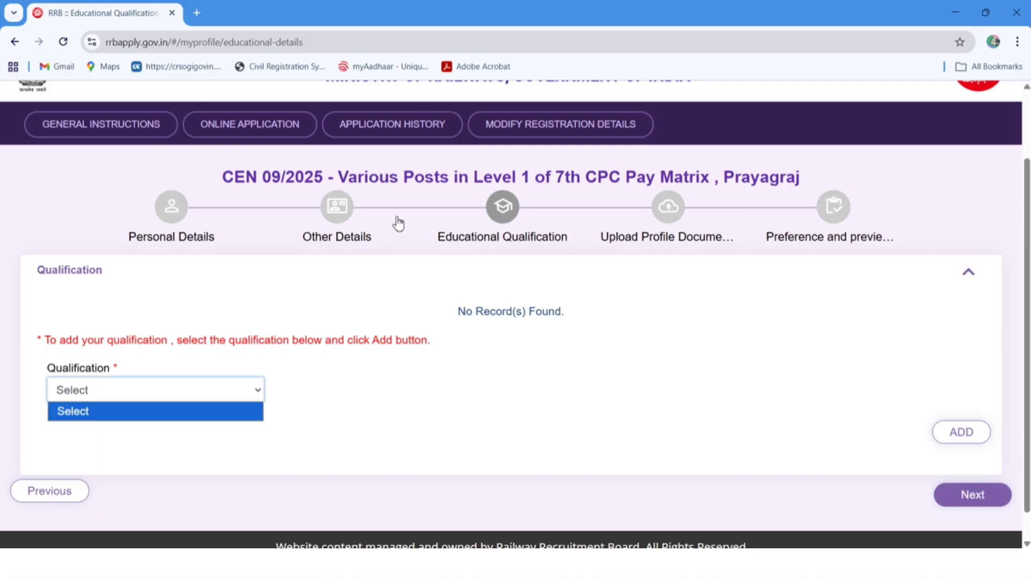
{"action": "left_click", "coordinate": [976, 276]}
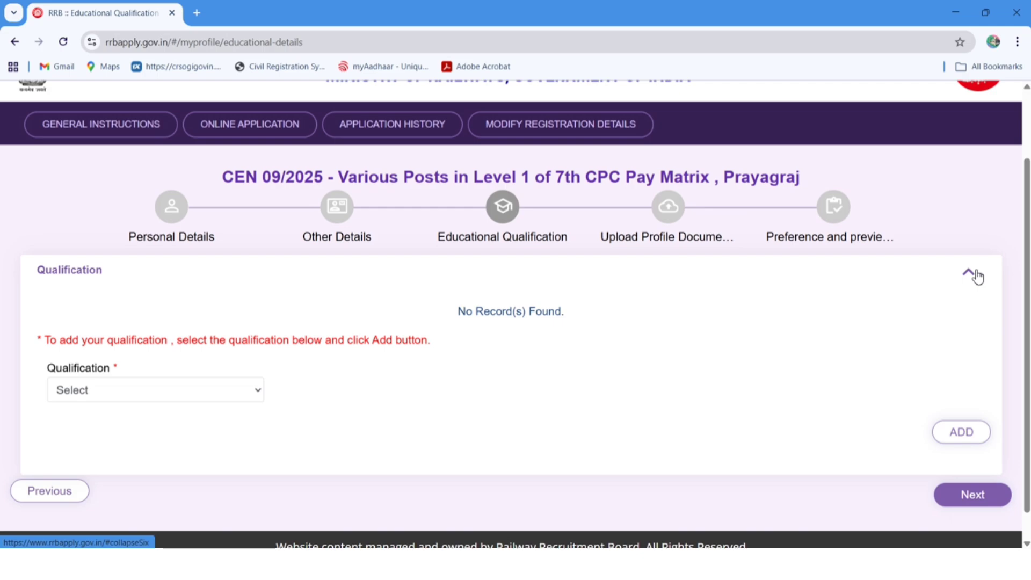
{"action": "left_click", "coordinate": [251, 394]}
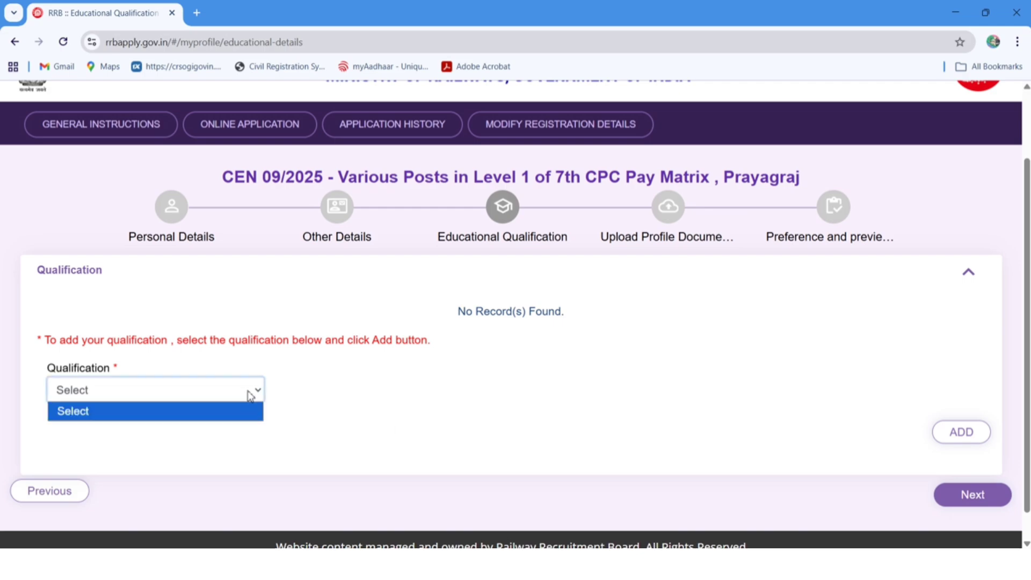
{"action": "left_click", "coordinate": [251, 394]}
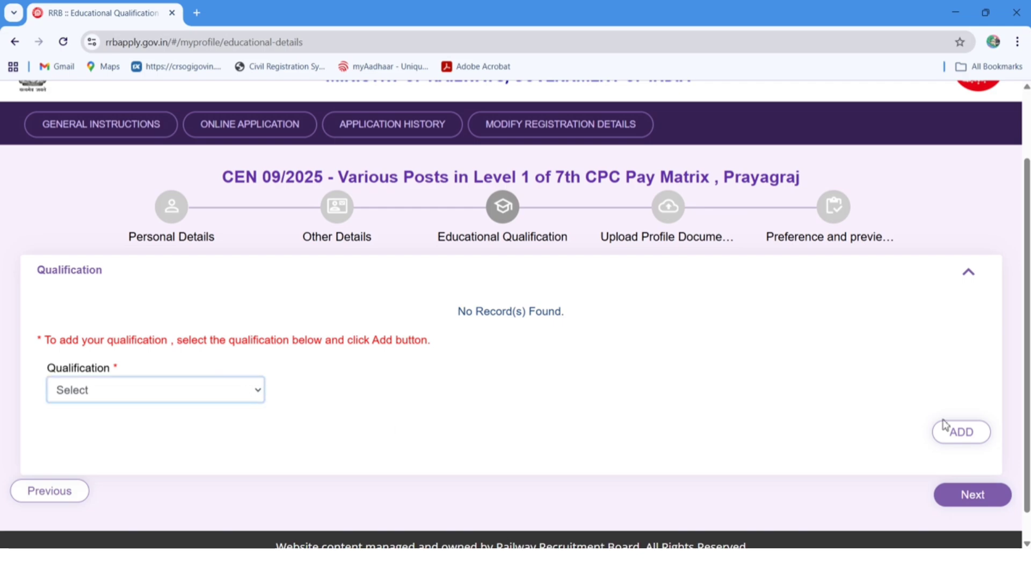
{"action": "left_click", "coordinate": [951, 433]}
{"action": "left_click", "coordinate": [952, 433]}
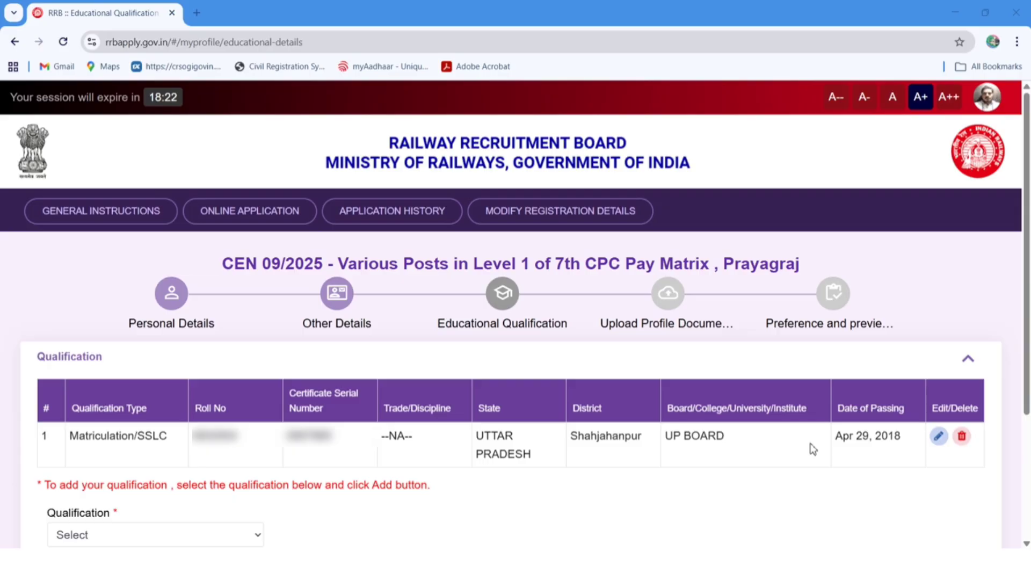
Select Matriculation/SSLC again, triggering the already-added warning, and reopen the qualification list.
{"action": "left_click", "coordinate": [98, 543]}
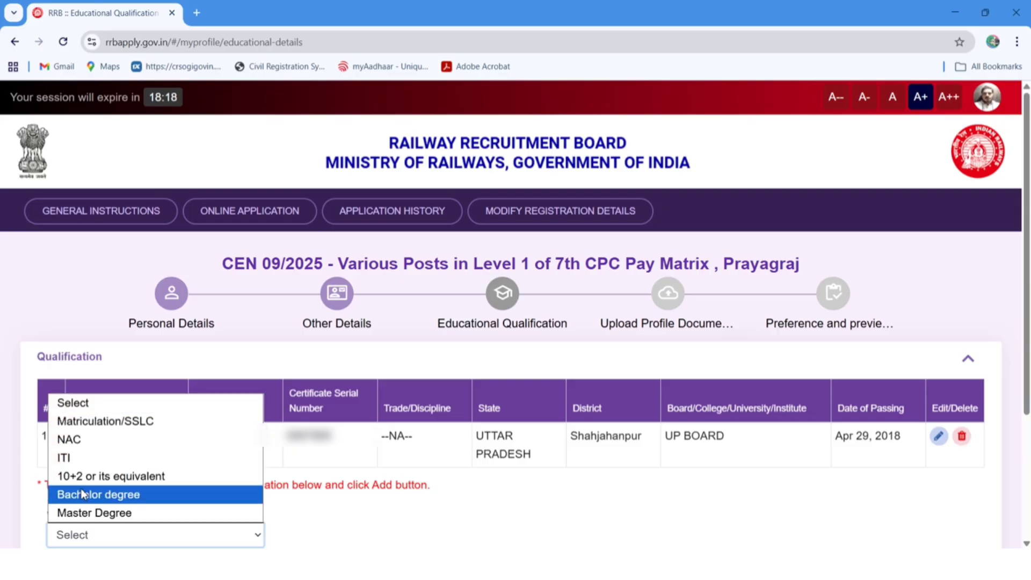
{"action": "left_click", "coordinate": [388, 502]}
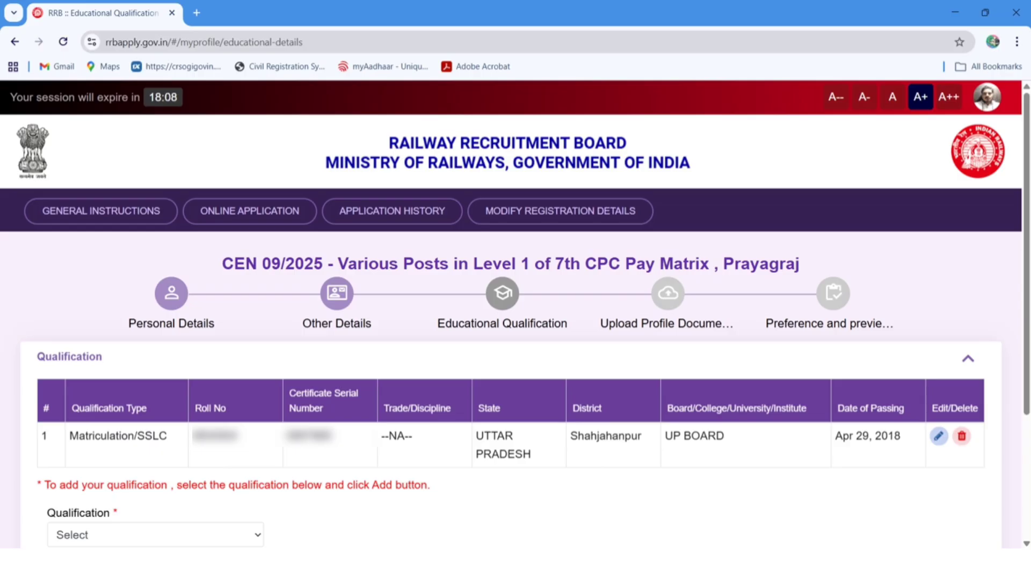
{"action": "left_click", "coordinate": [102, 534]}
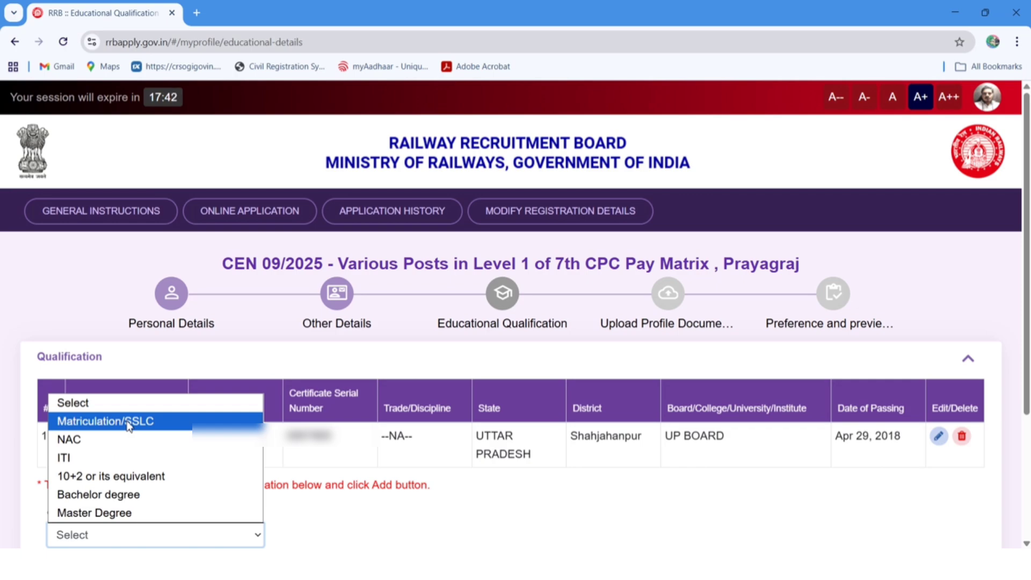
{"action": "left_click", "coordinate": [413, 501]}
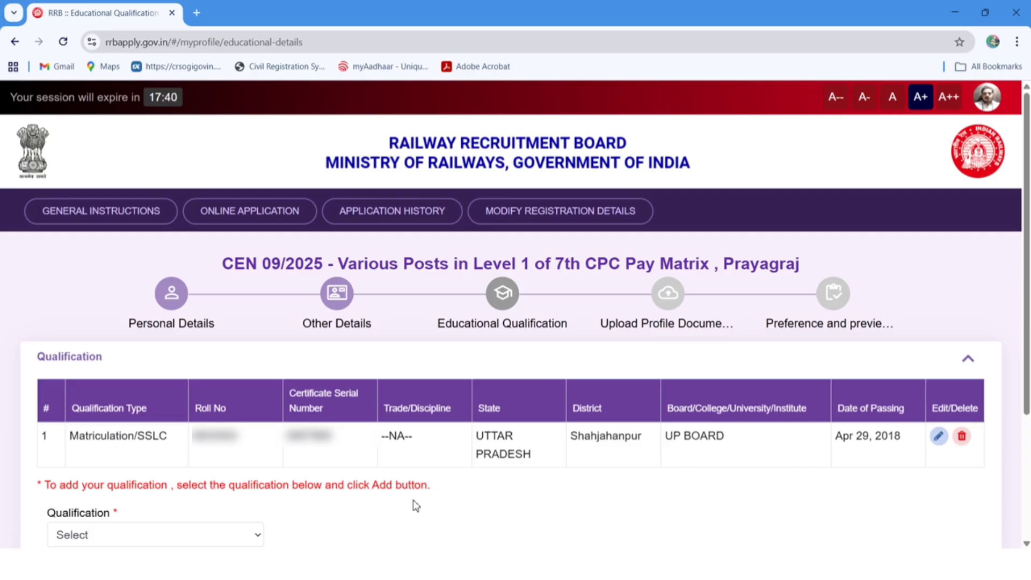
{"action": "left_click", "coordinate": [89, 542]}
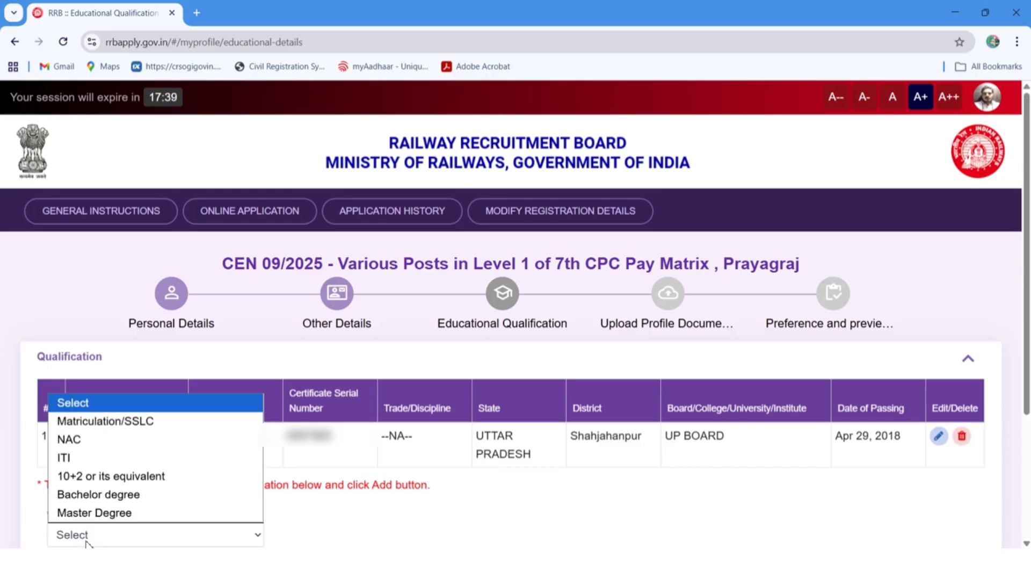
{"action": "left_click", "coordinate": [108, 428]}
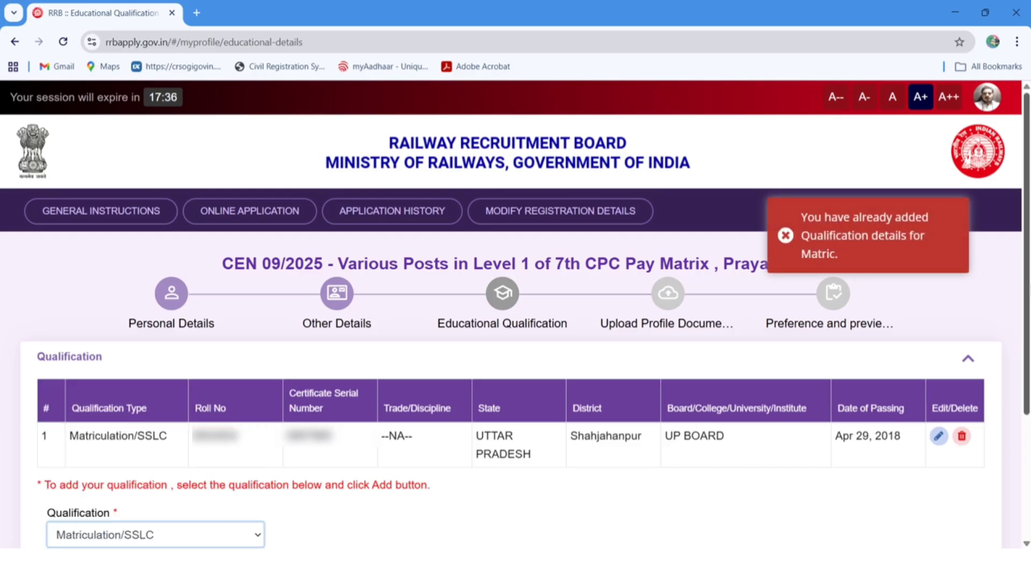
{"action": "left_click", "coordinate": [214, 534]}
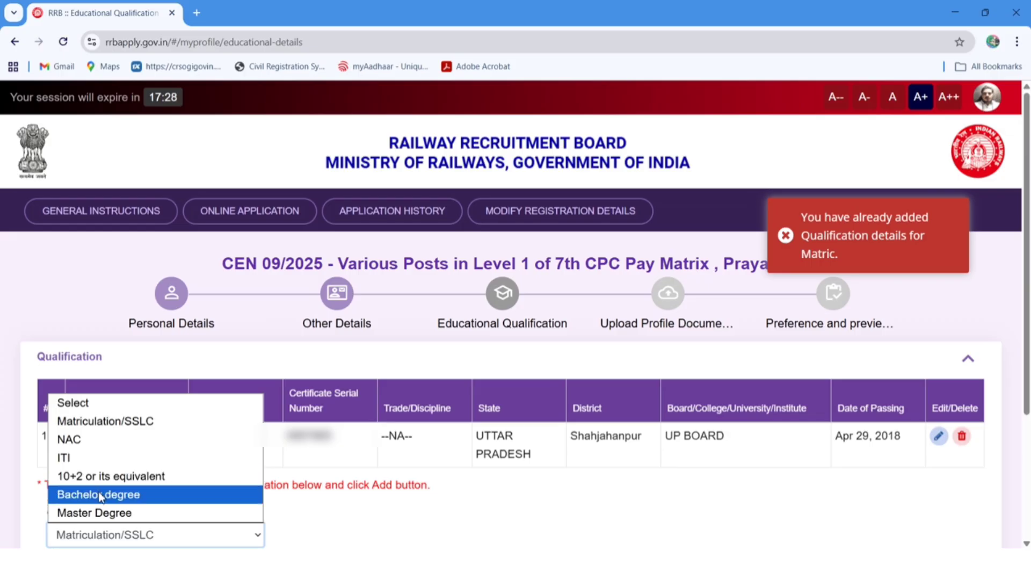
Choose ITI with a trade, state UTTAR PRADESH and district Shahjahanpur.
{"action": "left_click", "coordinate": [95, 457]}
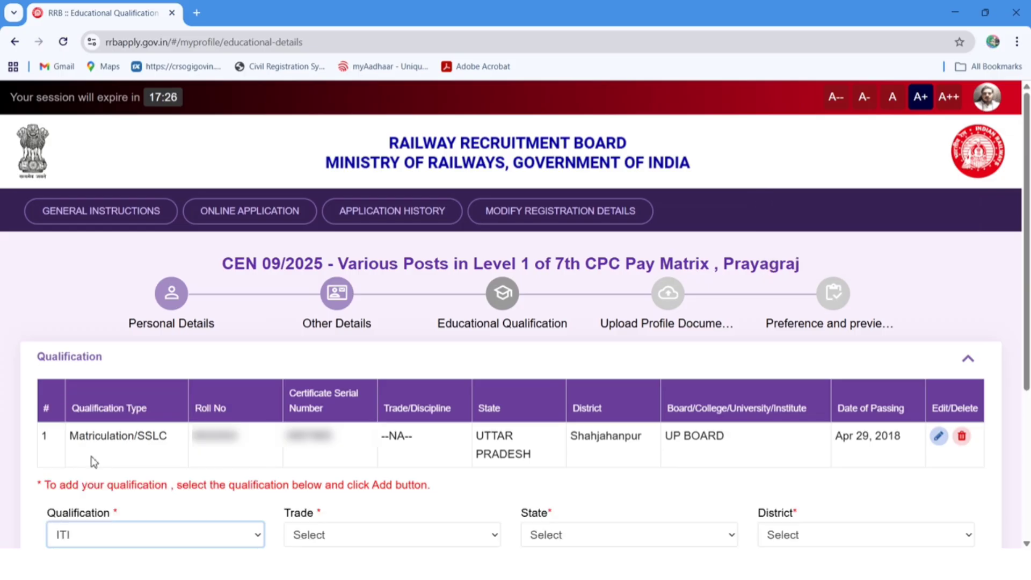
{"action": "scroll", "coordinate": [516, 317], "scroll_direction": "down", "scroll_amount": 3}
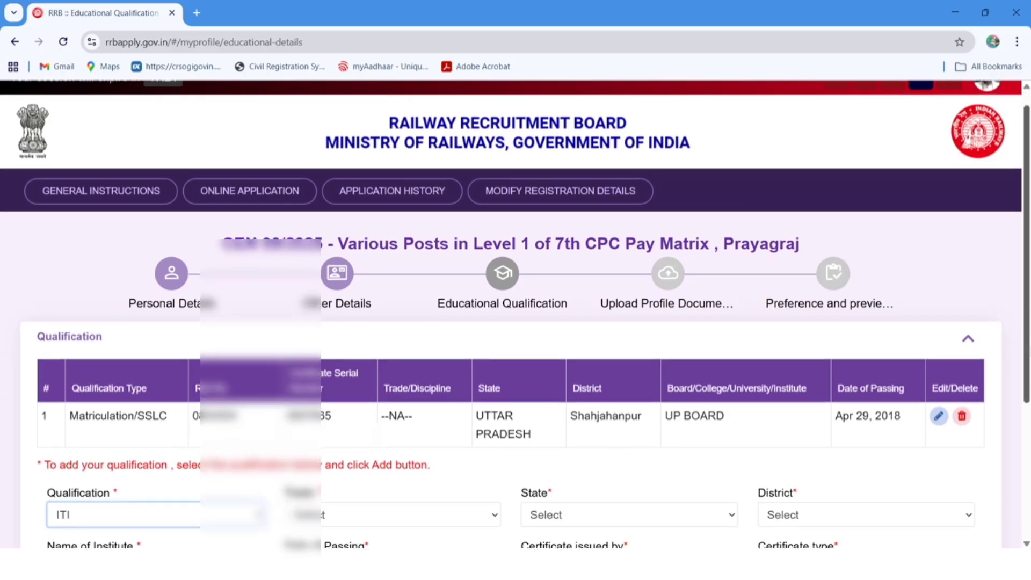
{"action": "scroll", "coordinate": [515, 316], "scroll_direction": "down", "scroll_amount": 1}
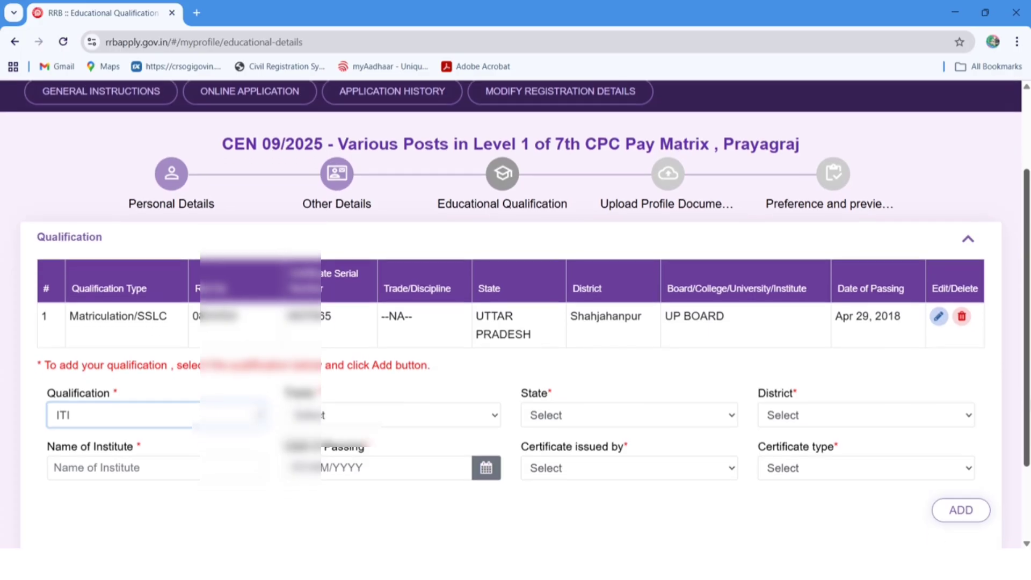
{"action": "left_click", "coordinate": [361, 398]}
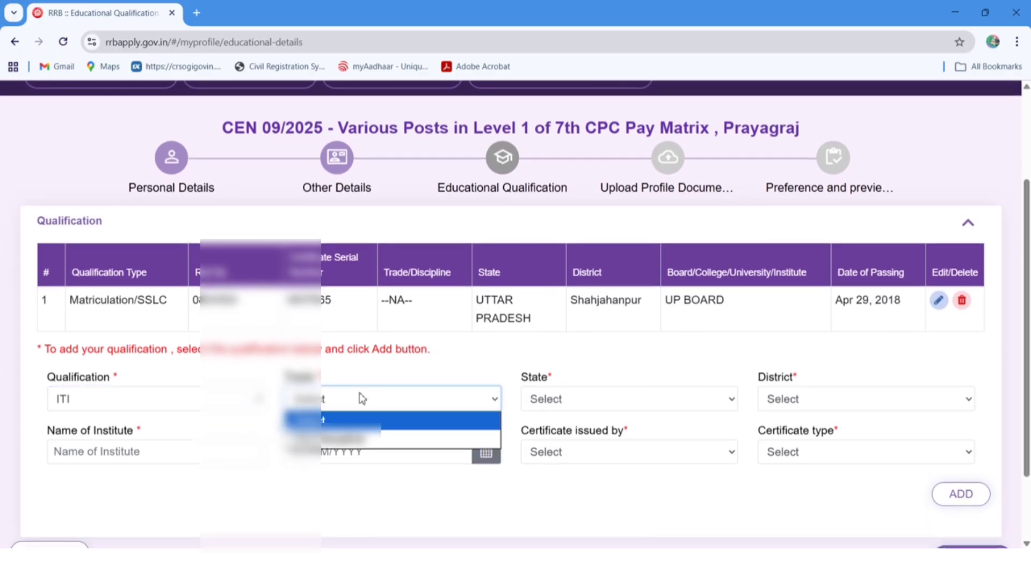
{"action": "left_click", "coordinate": [324, 446]}
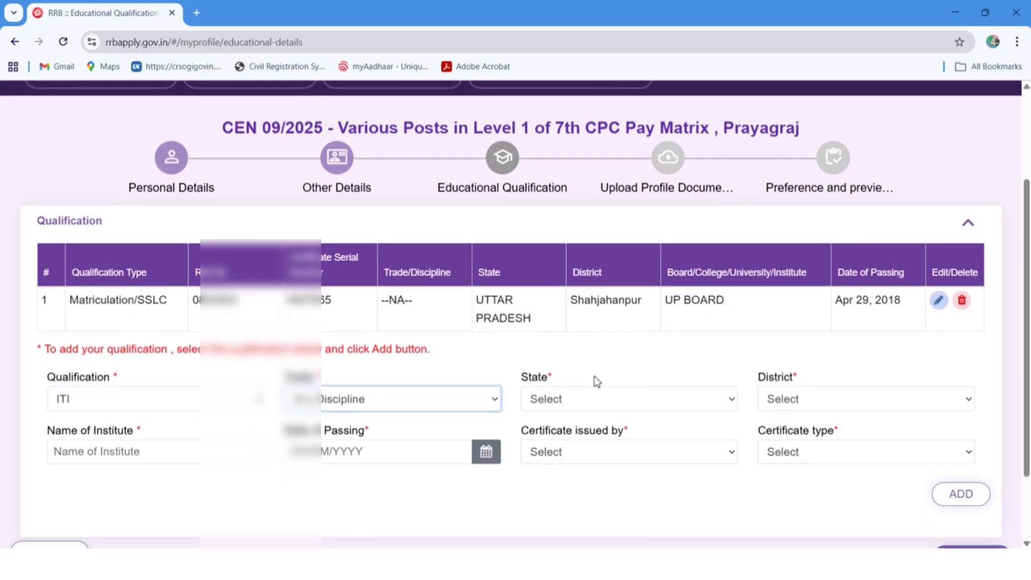
{"action": "left_click", "coordinate": [576, 398]}
{"action": "key", "text": "u"}
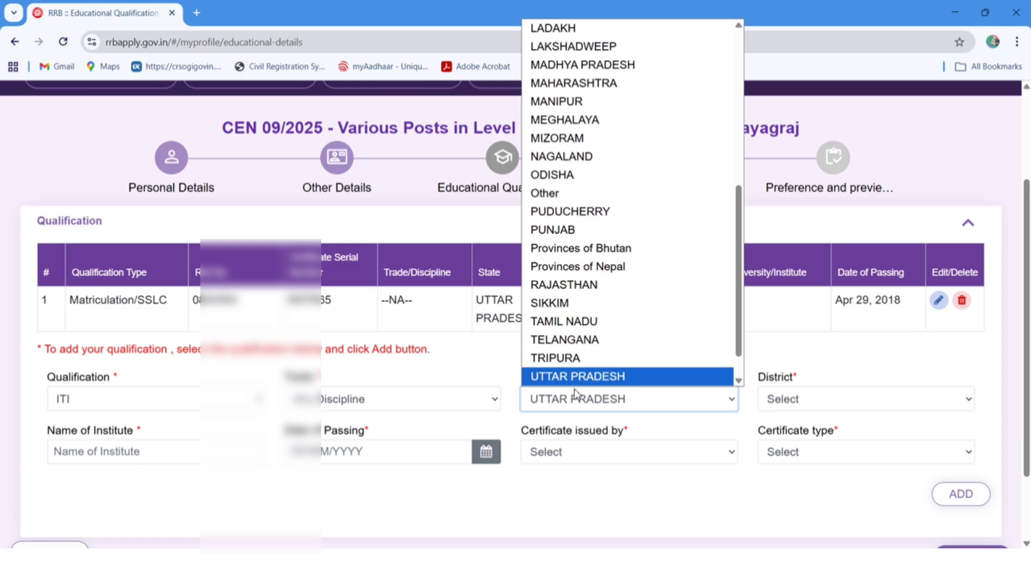
{"action": "left_click", "coordinate": [575, 395]}
{"action": "left_click", "coordinate": [804, 394]}
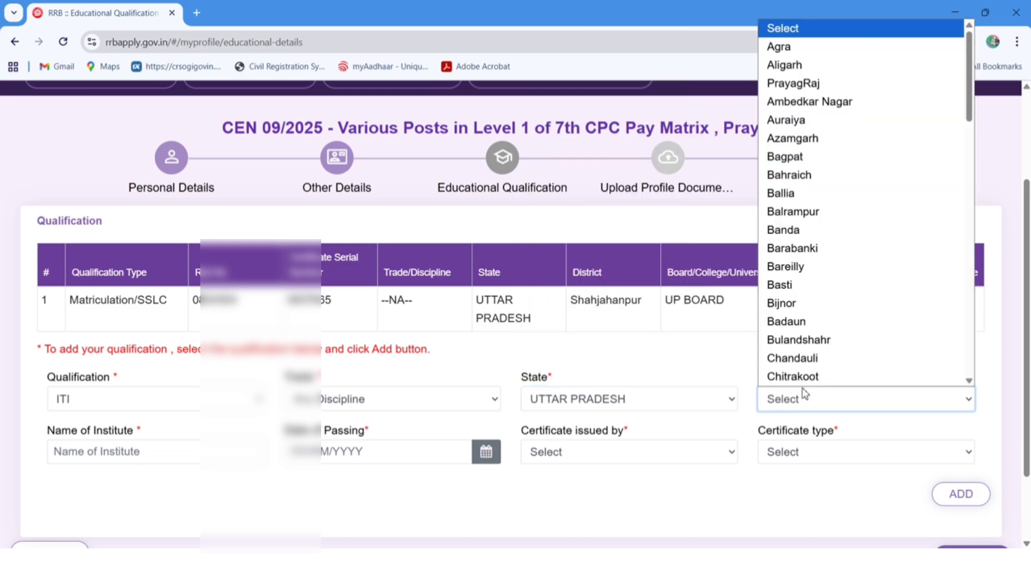
{"action": "type", "text": "sh"}
{"action": "left_click", "coordinate": [802, 387]}
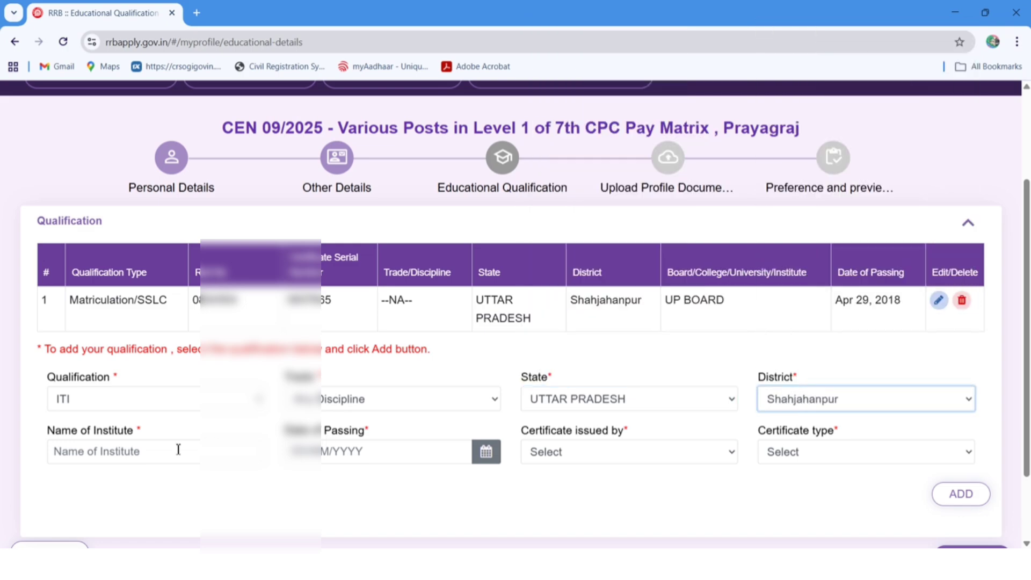
Set the ITI certificate issuer to NCVT and certificate type to NTC.
{"action": "left_click", "coordinate": [159, 458]}
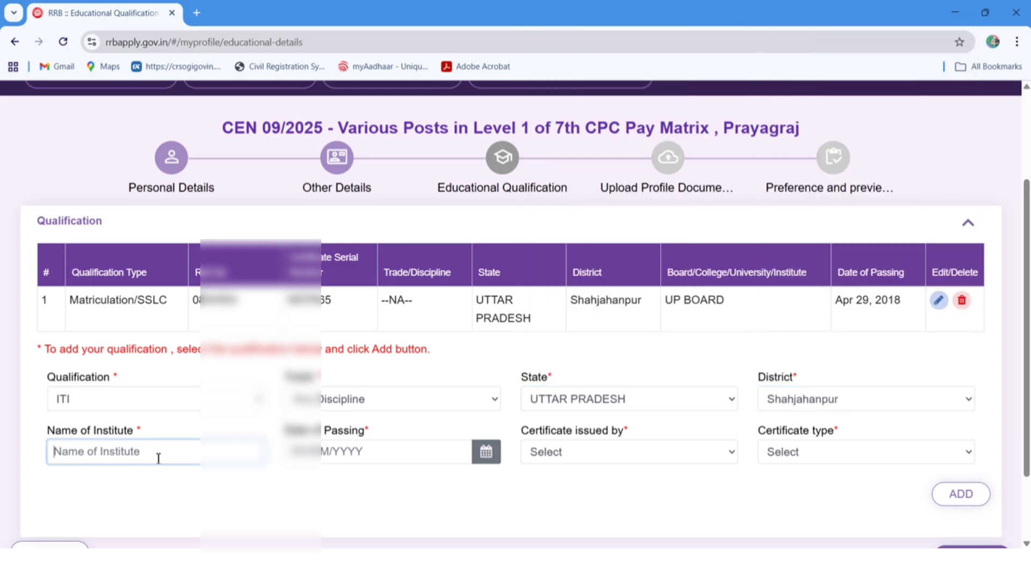
{"action": "left_click", "coordinate": [567, 452]}
{"action": "left_click", "coordinate": [547, 491]}
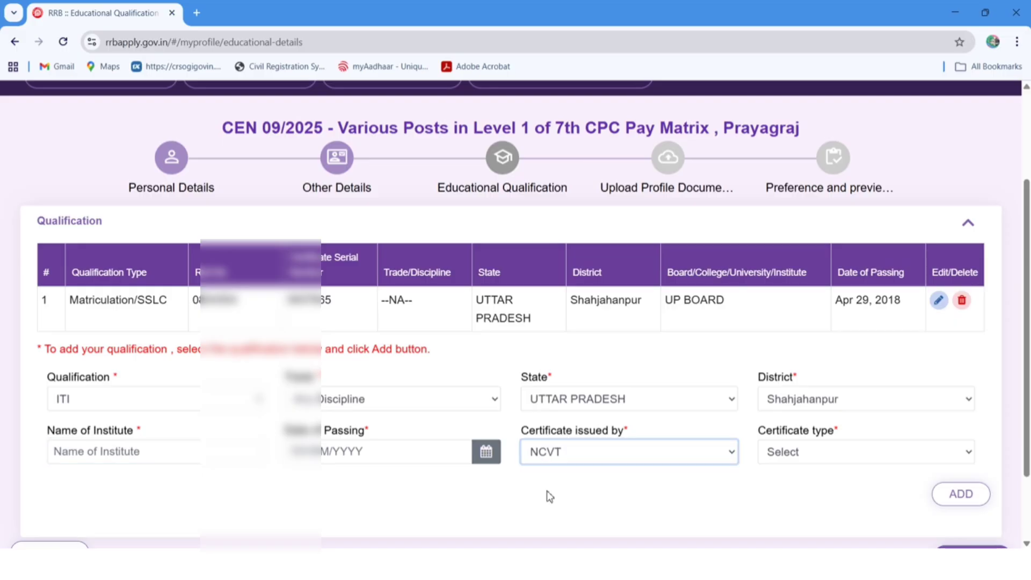
{"action": "left_click", "coordinate": [802, 454]}
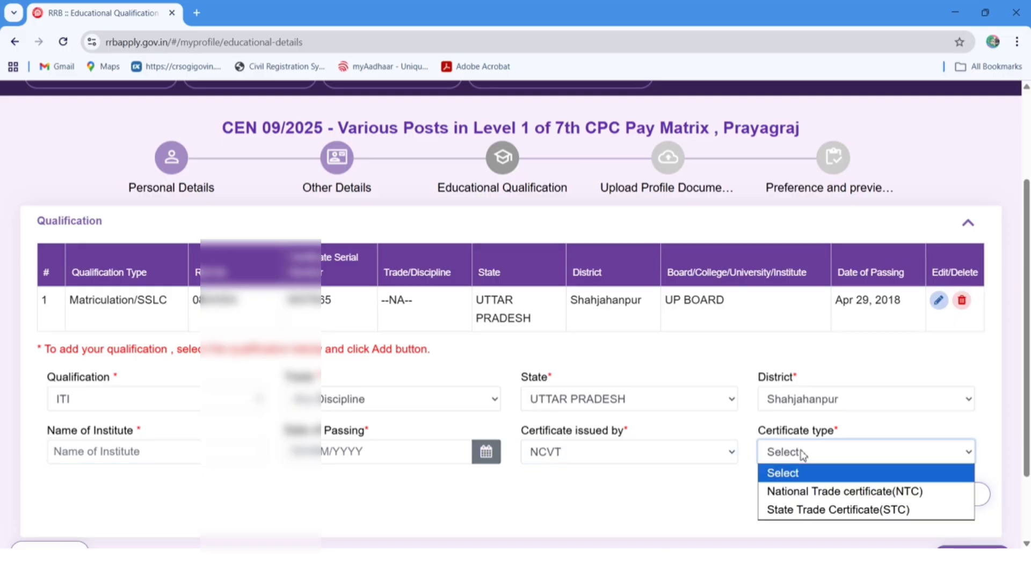
{"action": "left_click", "coordinate": [792, 492]}
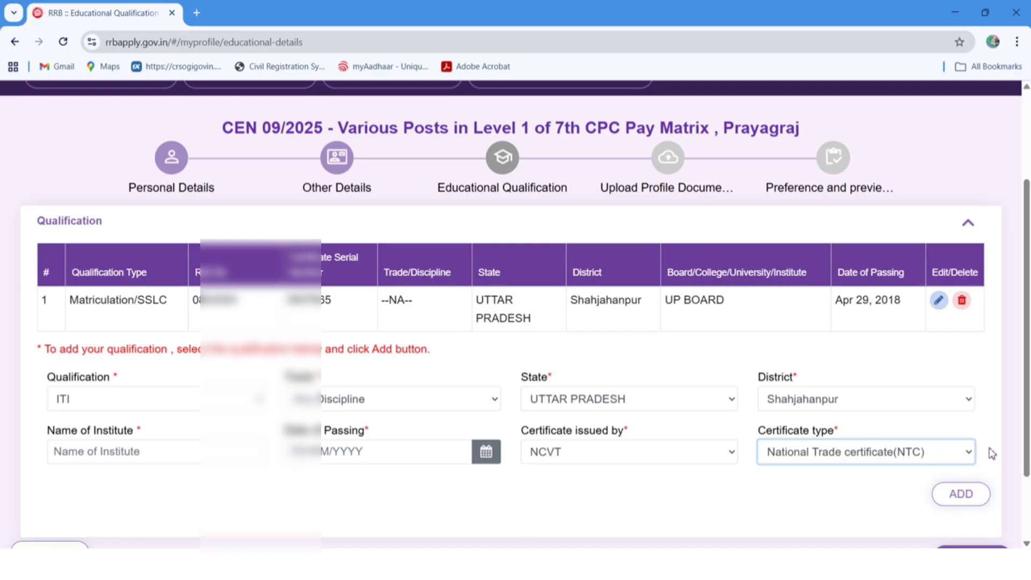
{"action": "left_click", "coordinate": [849, 448]}
{"action": "left_click", "coordinate": [849, 449]}
{"action": "left_click", "coordinate": [849, 449]}
{"action": "left_click", "coordinate": [849, 449]}
Switch the qualification to 10+2, pick a discipline, and continue to profile document upload.
{"action": "left_click", "coordinate": [88, 399]}
{"action": "left_click", "coordinate": [79, 494]}
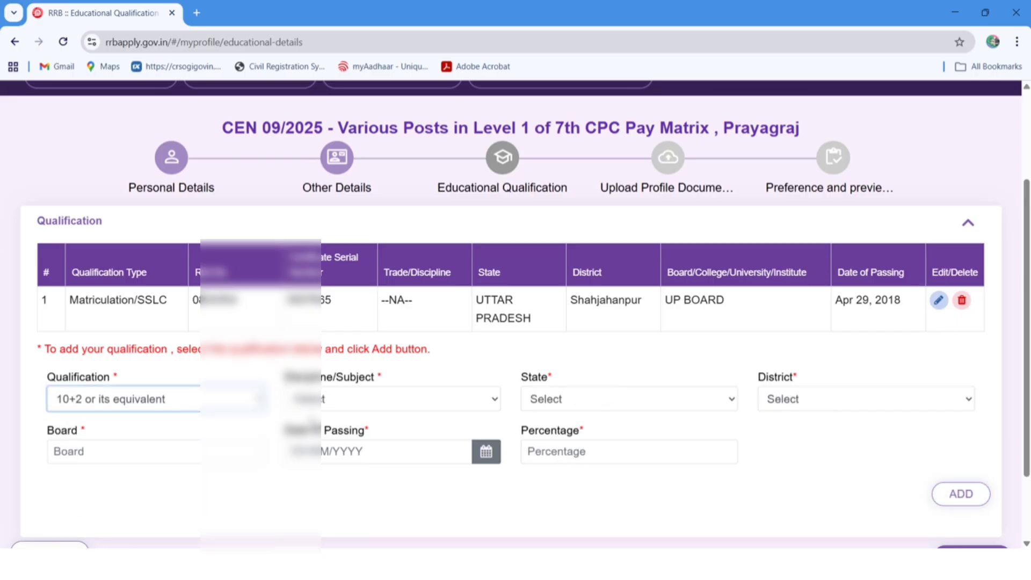
{"action": "left_click", "coordinate": [337, 401]}
{"action": "left_click", "coordinate": [337, 402]}
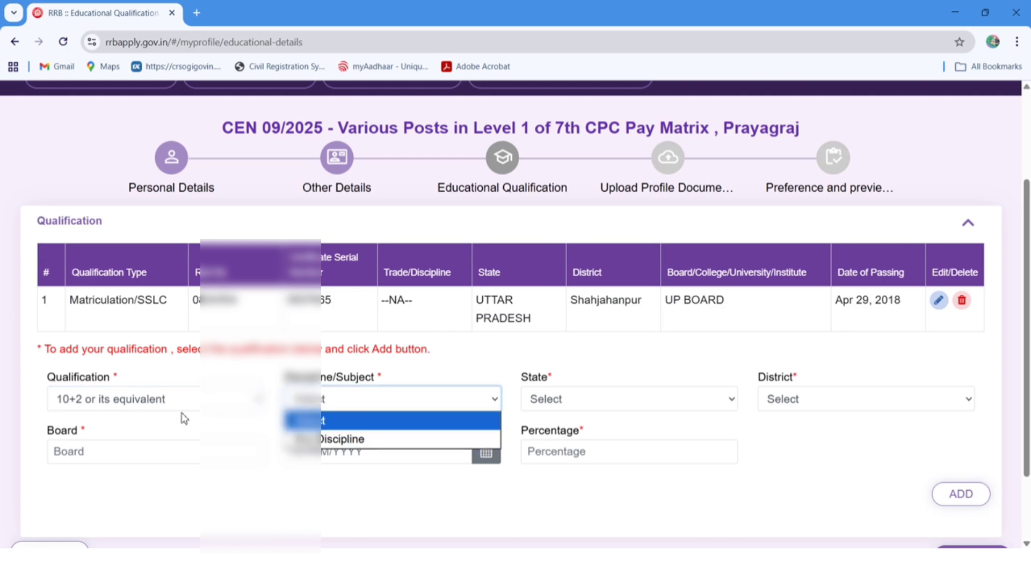
{"action": "left_click", "coordinate": [306, 478]}
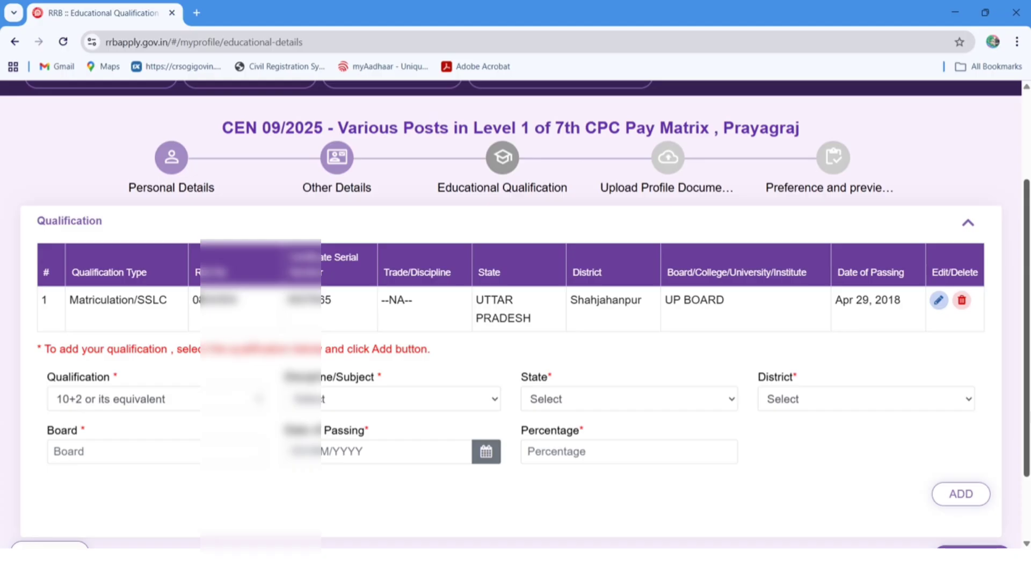
{"action": "left_click_drag", "start_coordinate": [1027, 411], "coordinate": [1026, 425]}
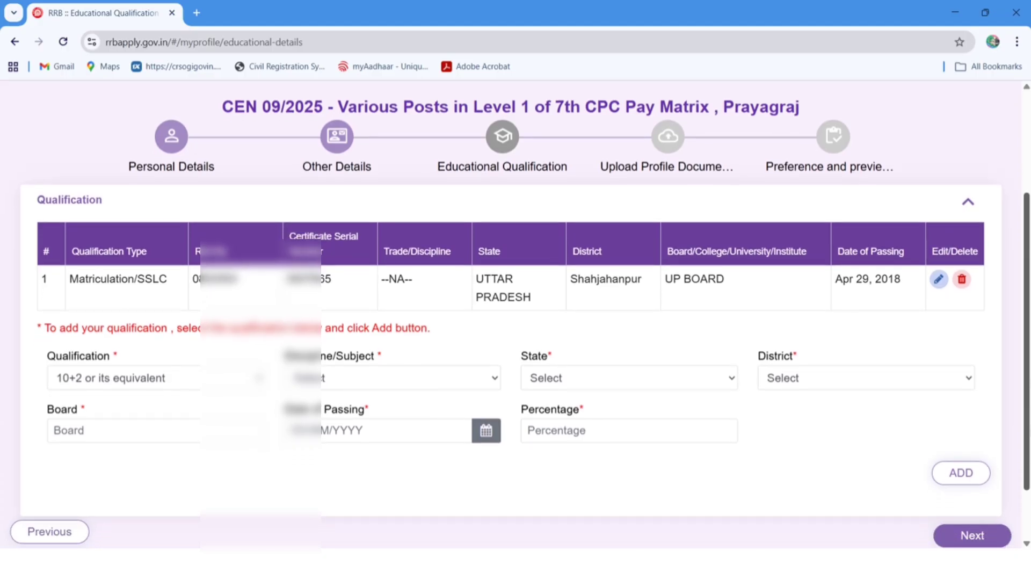
{"action": "left_click", "coordinate": [967, 535]}
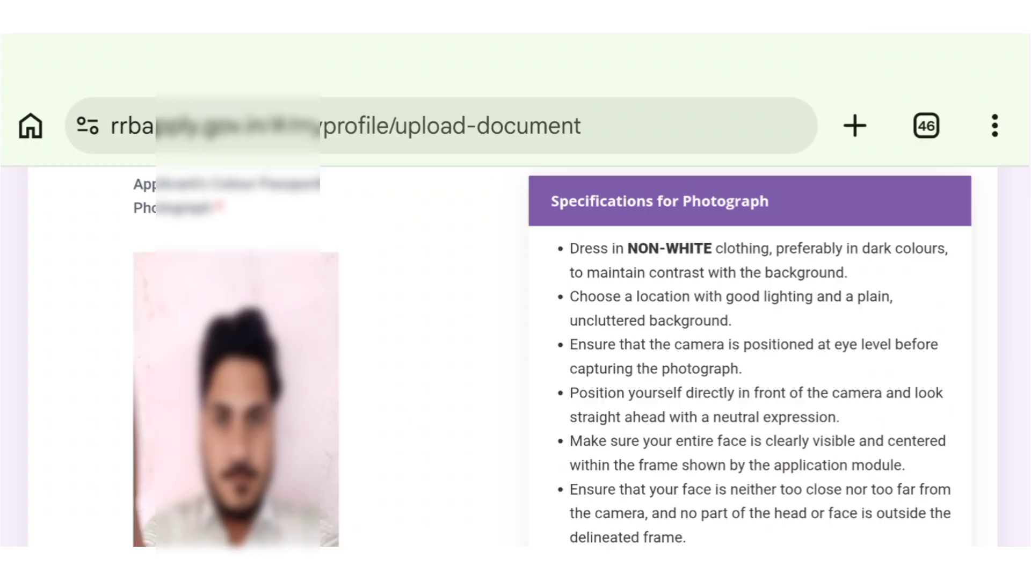
Fit the crop area around the uploaded signature and accept the cropped image.
{"action": "scroll", "coordinate": [516, 317], "scroll_direction": "down", "scroll_amount": 5}
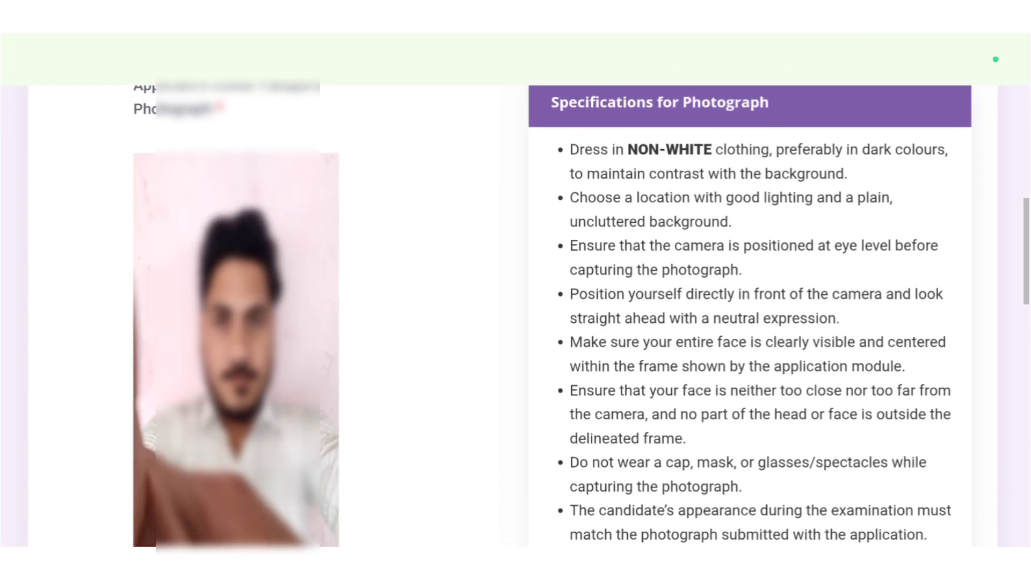
{"action": "scroll", "coordinate": [516, 317], "scroll_direction": "down", "scroll_amount": 8}
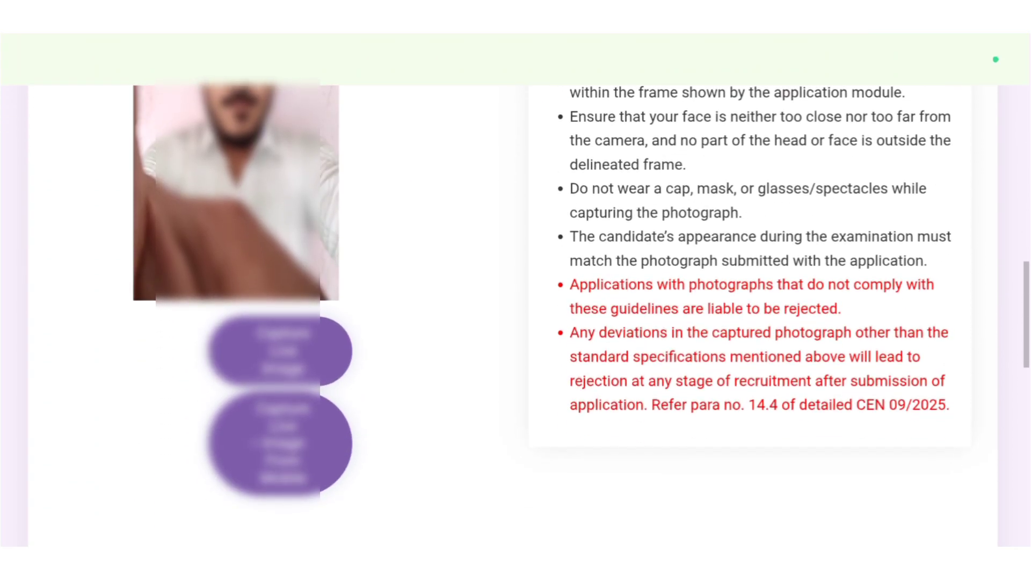
{"action": "scroll", "coordinate": [516, 317], "scroll_direction": "down", "scroll_amount": 2}
{"action": "scroll", "coordinate": [516, 317], "scroll_direction": "down", "scroll_amount": 2}
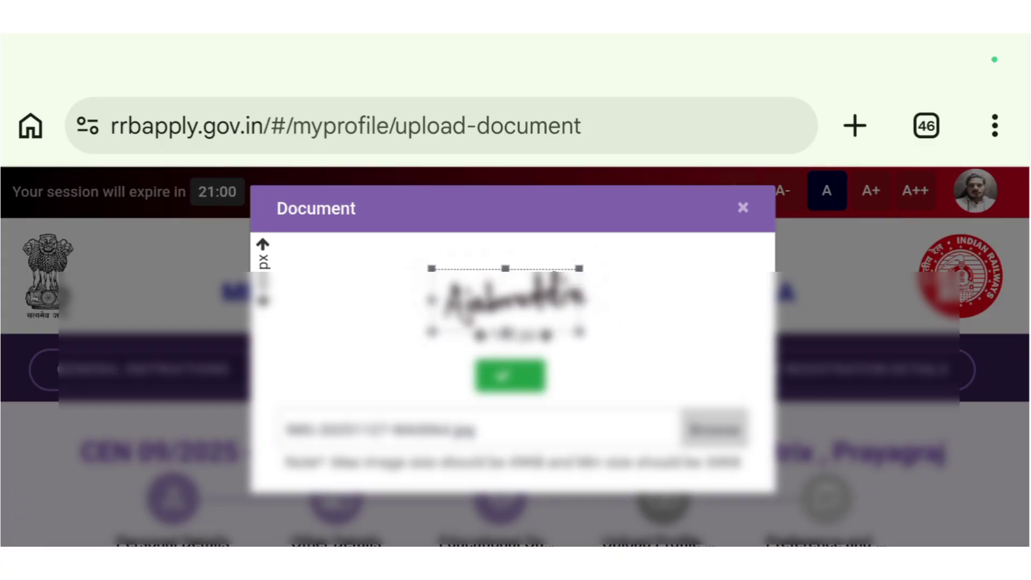
{"action": "left_click_drag", "start_coordinate": [505, 300], "coordinate": [517, 298]}
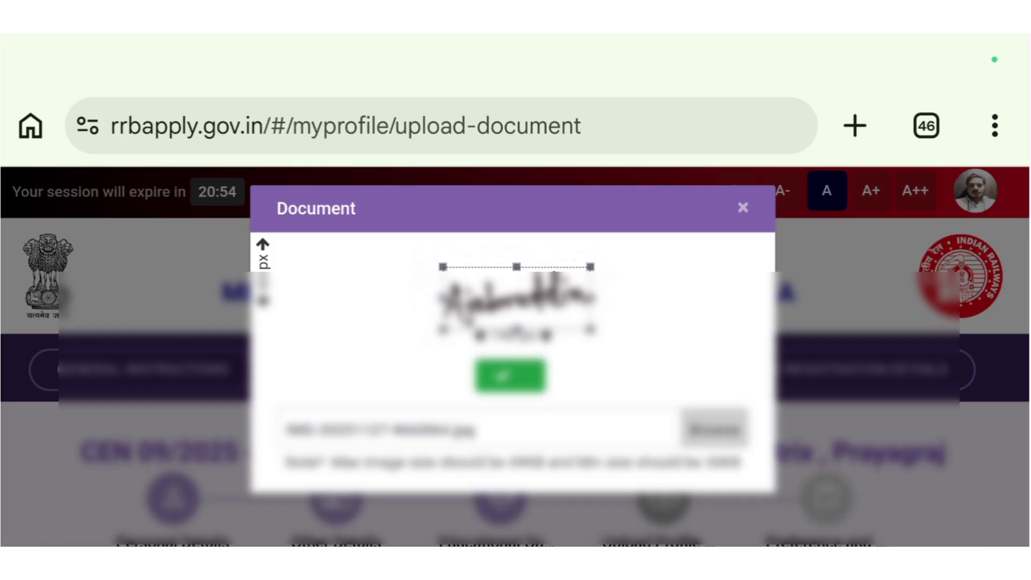
{"action": "left_click", "coordinate": [510, 375]}
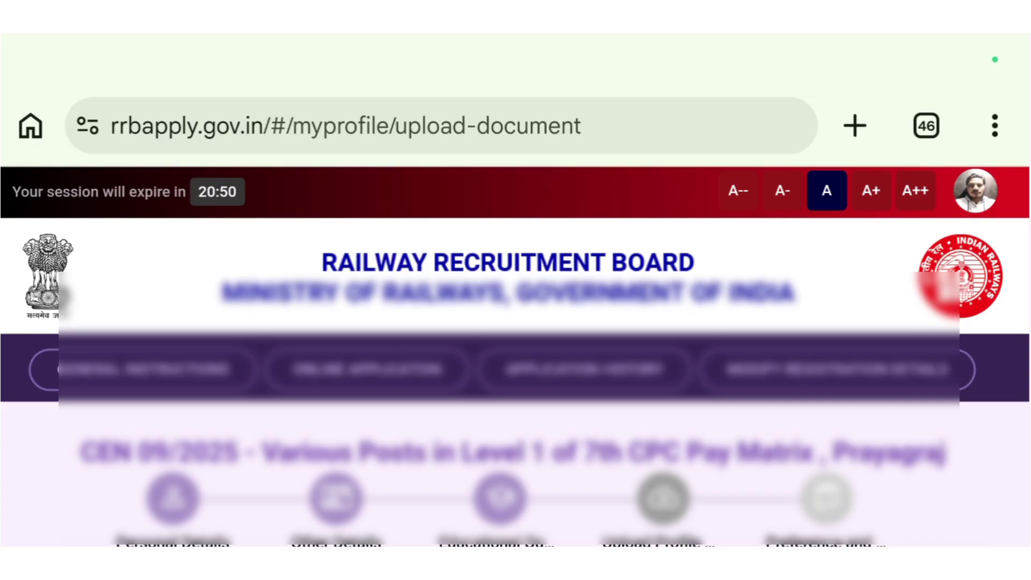
Agree to the signature declaration, save the photo and signature, and continue to post preferences.
{"action": "scroll", "coordinate": [516, 323], "scroll_direction": "down", "scroll_amount": 10}
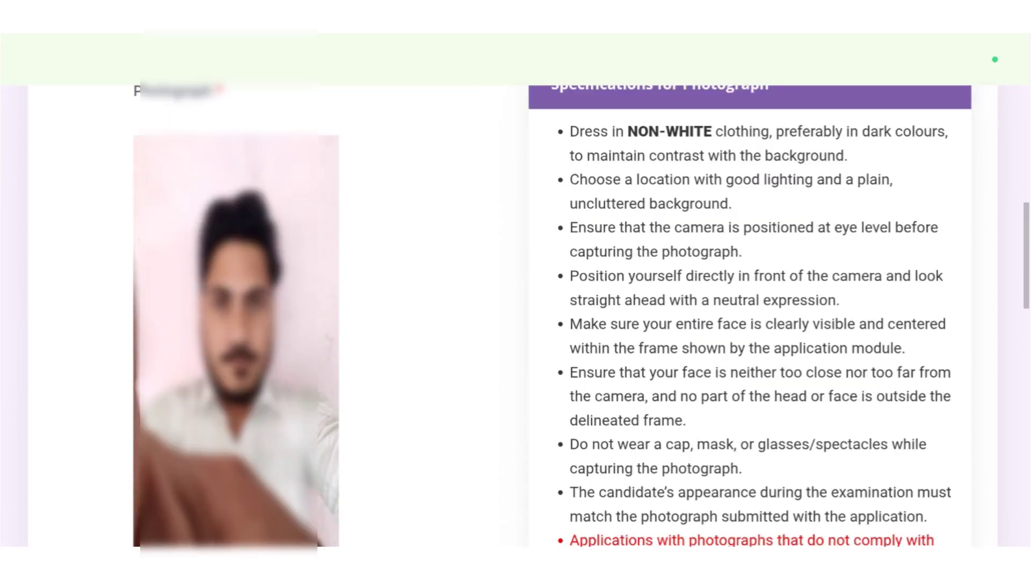
{"action": "scroll", "coordinate": [515, 322], "scroll_direction": "down", "scroll_amount": 10}
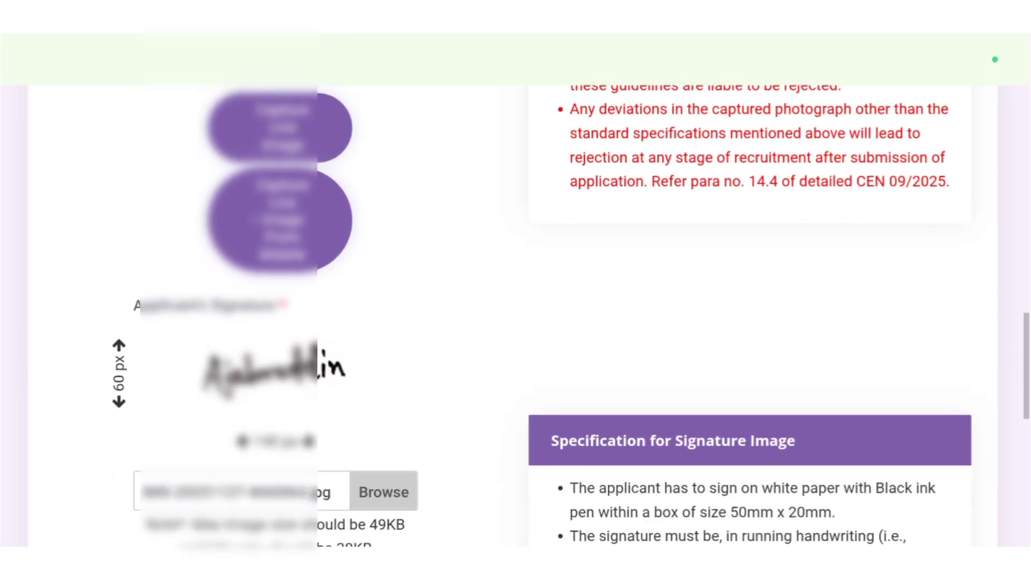
{"action": "scroll", "coordinate": [515, 322], "scroll_direction": "down", "scroll_amount": 5}
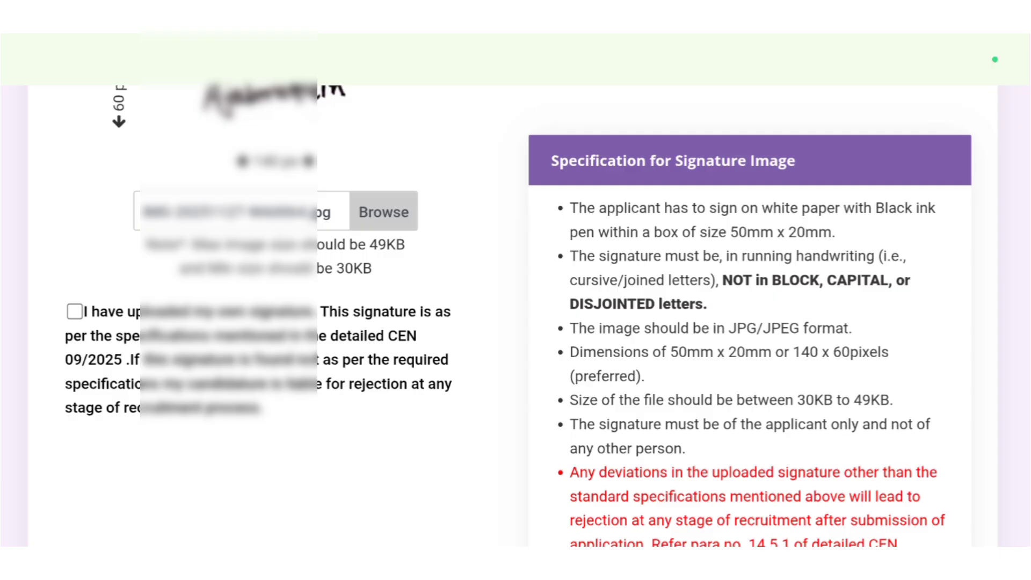
{"action": "left_click", "coordinate": [75, 311]}
{"action": "scroll", "coordinate": [515, 323], "scroll_direction": "down", "scroll_amount": 5}
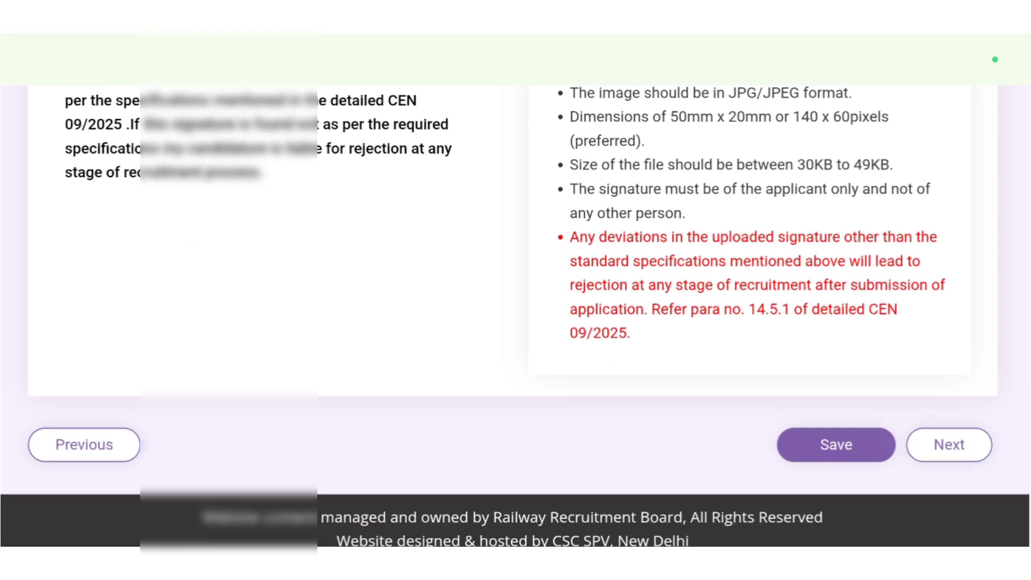
{"action": "left_click", "coordinate": [836, 445]}
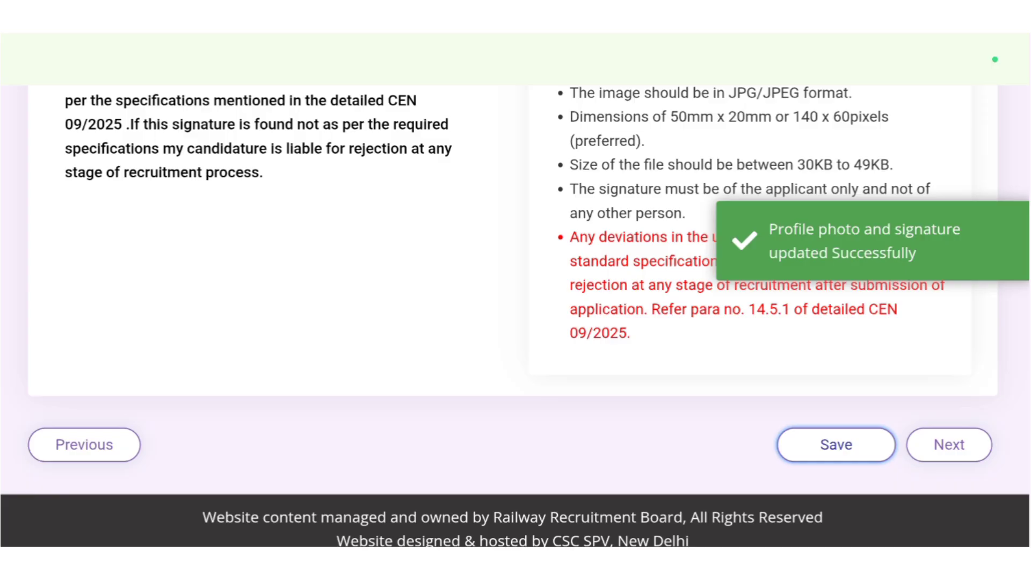
{"action": "left_click", "coordinate": [948, 444]}
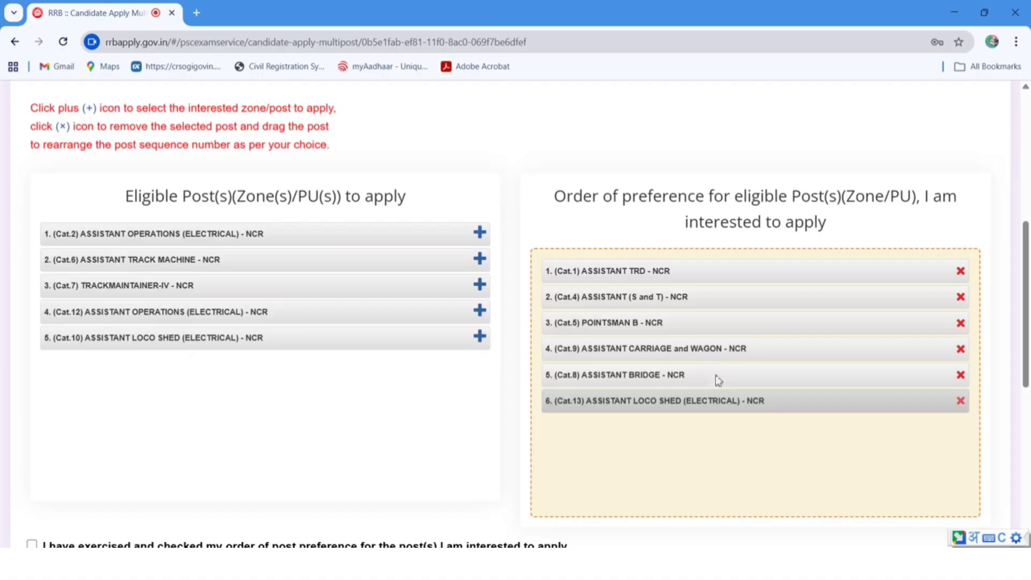
Remove (Cat.13) Assistant Loco Shed (Electrical) from the post preference list.
{"action": "left_click", "coordinate": [960, 400]}
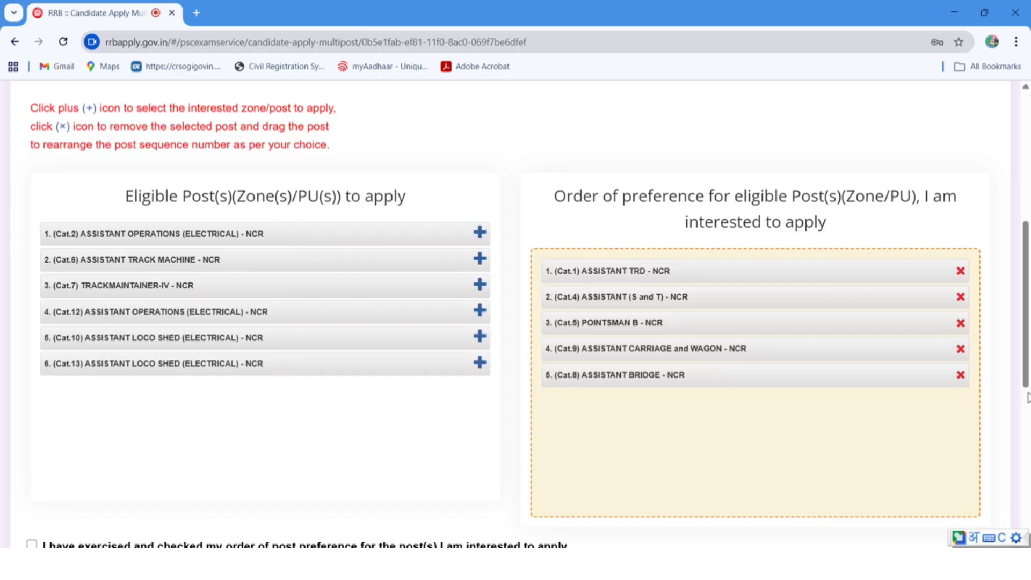
{"action": "scroll", "coordinate": [1027, 398], "scroll_direction": "down", "scroll_amount": 8}
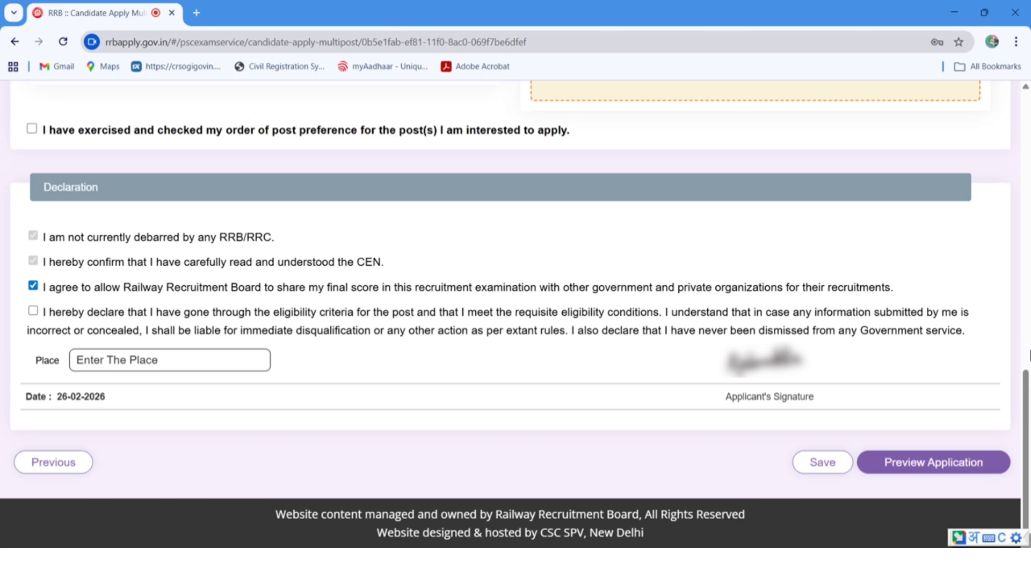
{"action": "scroll", "coordinate": [1029, 355], "scroll_direction": "up", "scroll_amount": 8}
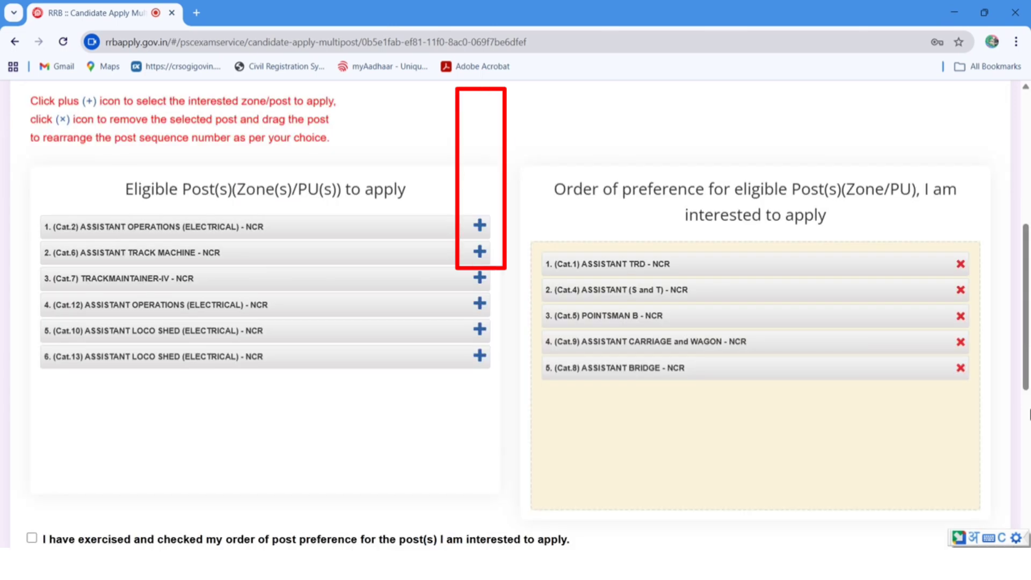
Tick 'I have exercised and checked my order of post preference'.
{"action": "scroll", "coordinate": [35, 421], "scroll_direction": "down", "scroll_amount": 2}
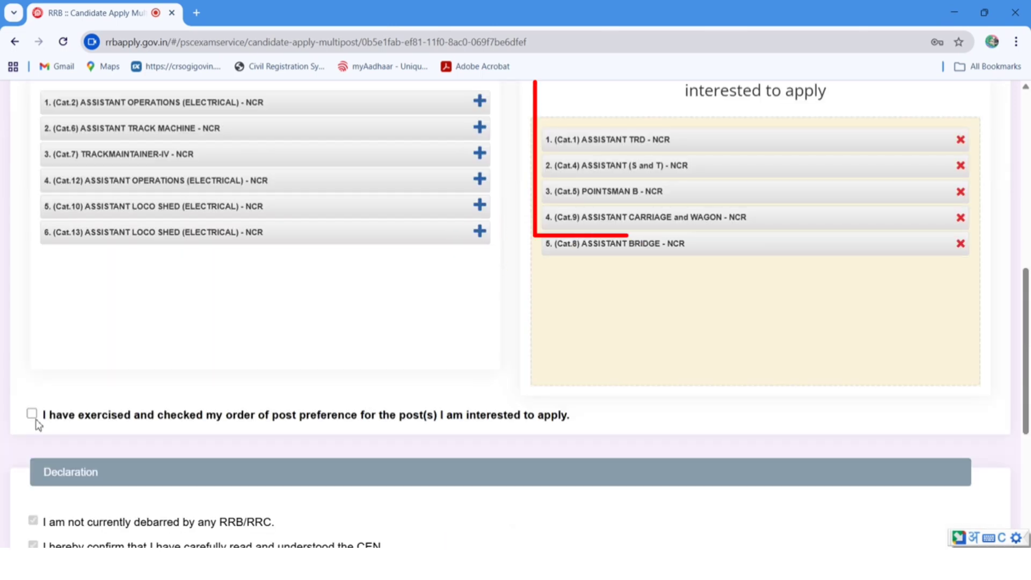
{"action": "scroll", "coordinate": [31, 386], "scroll_direction": "down", "scroll_amount": 1}
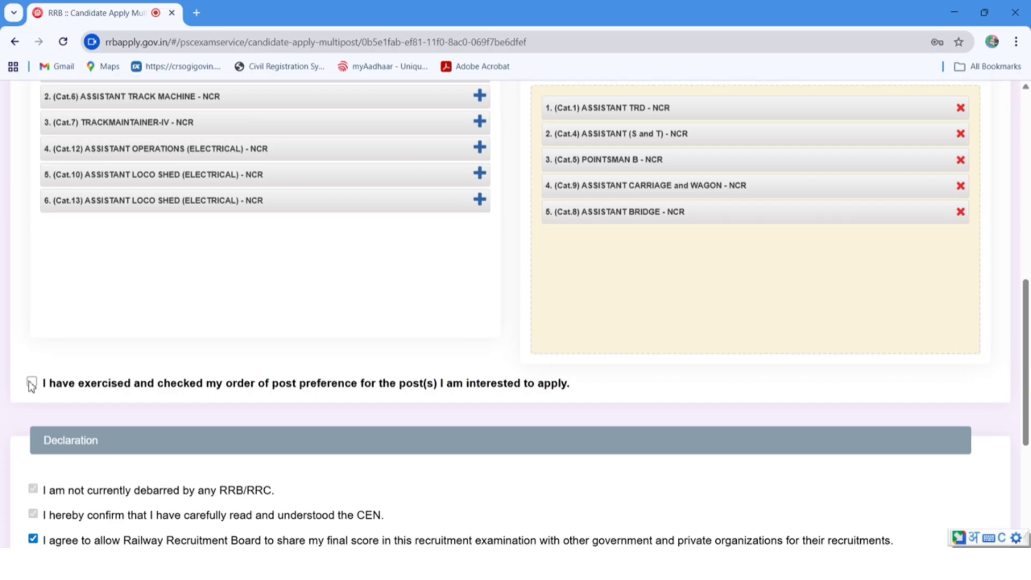
{"action": "left_click", "coordinate": [31, 383]}
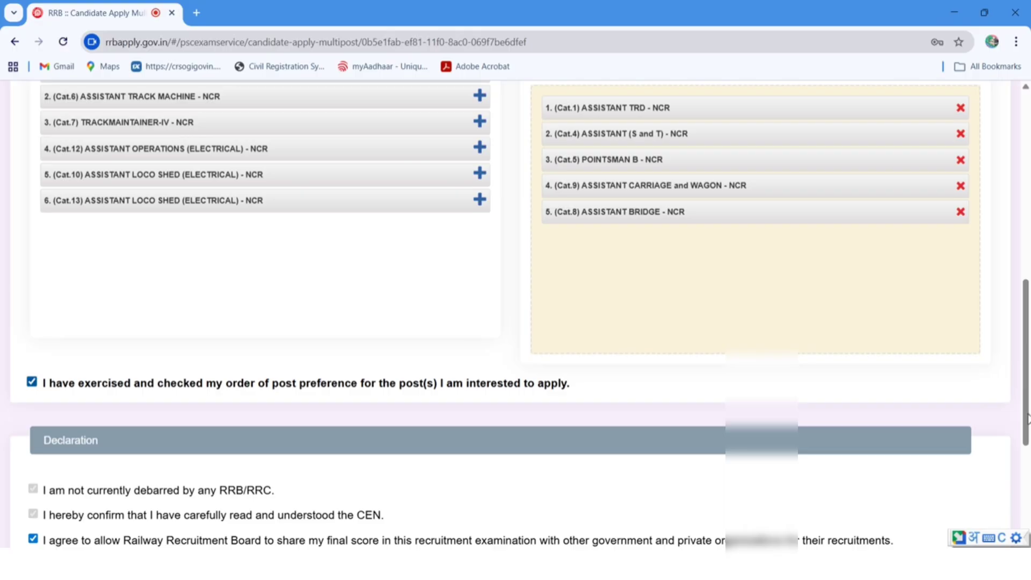
{"action": "scroll", "coordinate": [436, 528], "scroll_direction": "down", "scroll_amount": 2}
Accept the eligibility declaration and fill the declaration place from the autofill suggestion.
{"action": "scroll", "coordinate": [436, 529], "scroll_direction": "down", "scroll_amount": 2}
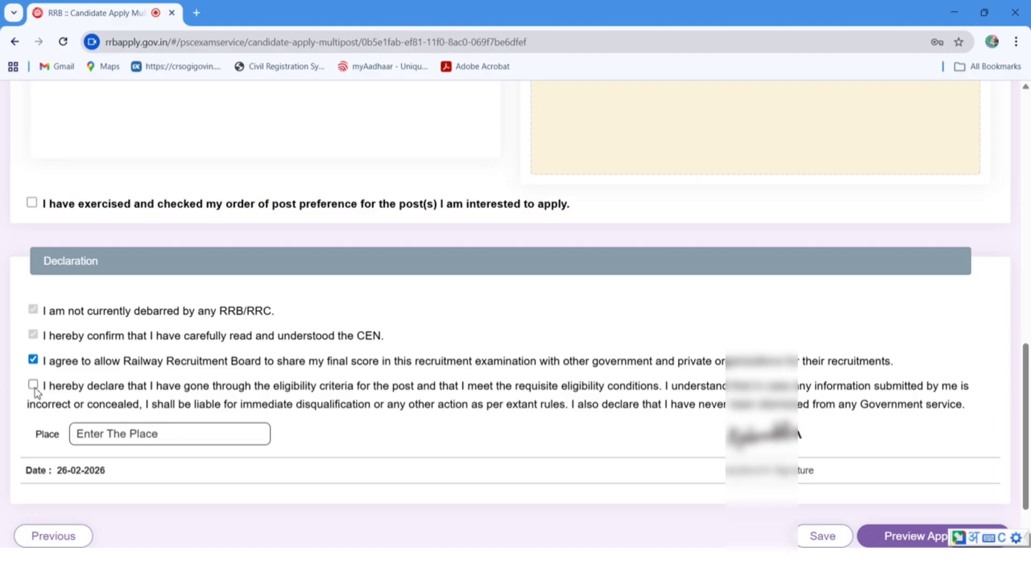
{"action": "left_click", "coordinate": [34, 385]}
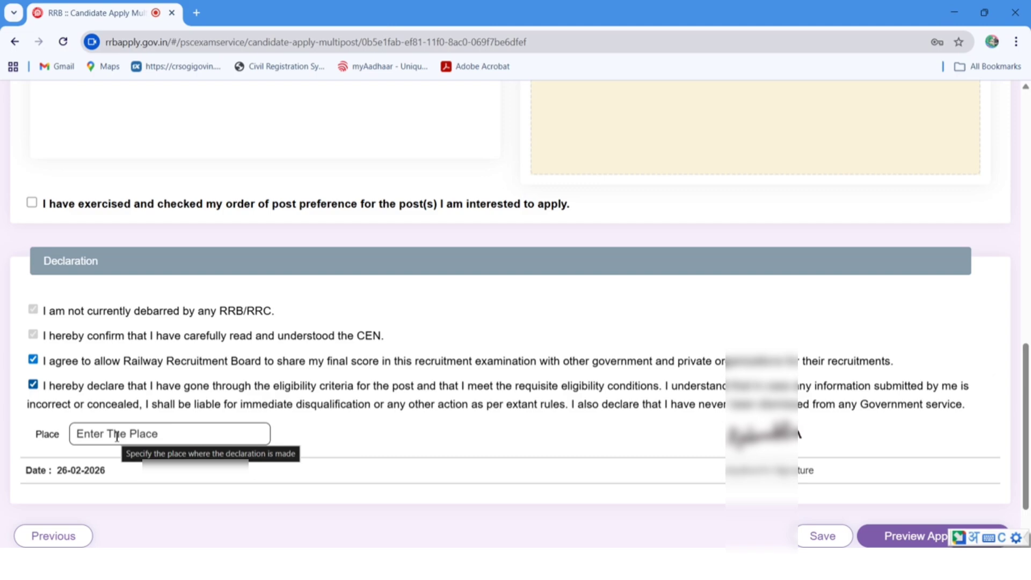
{"action": "left_click", "coordinate": [117, 436]}
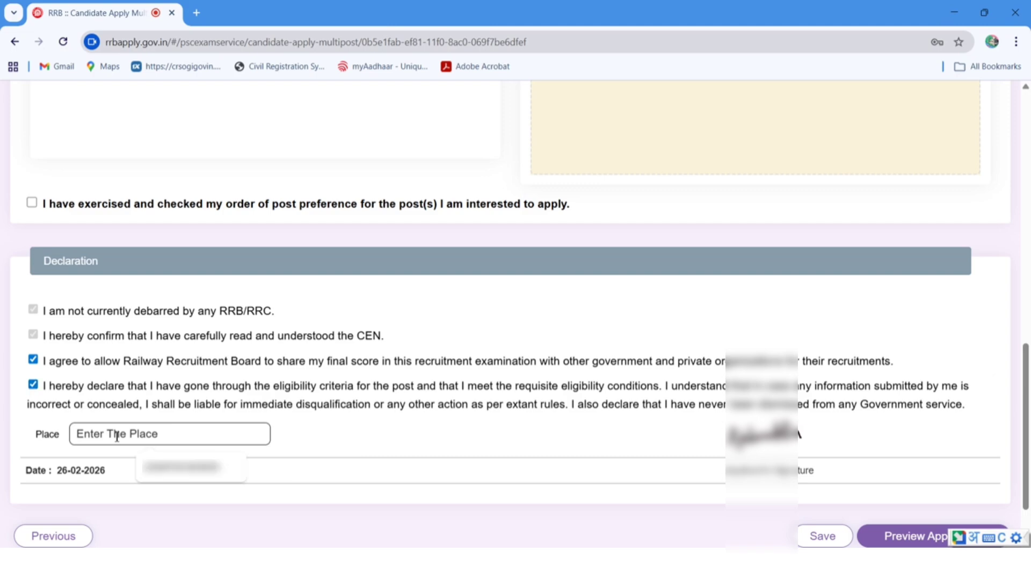
{"action": "left_click", "coordinate": [200, 473]}
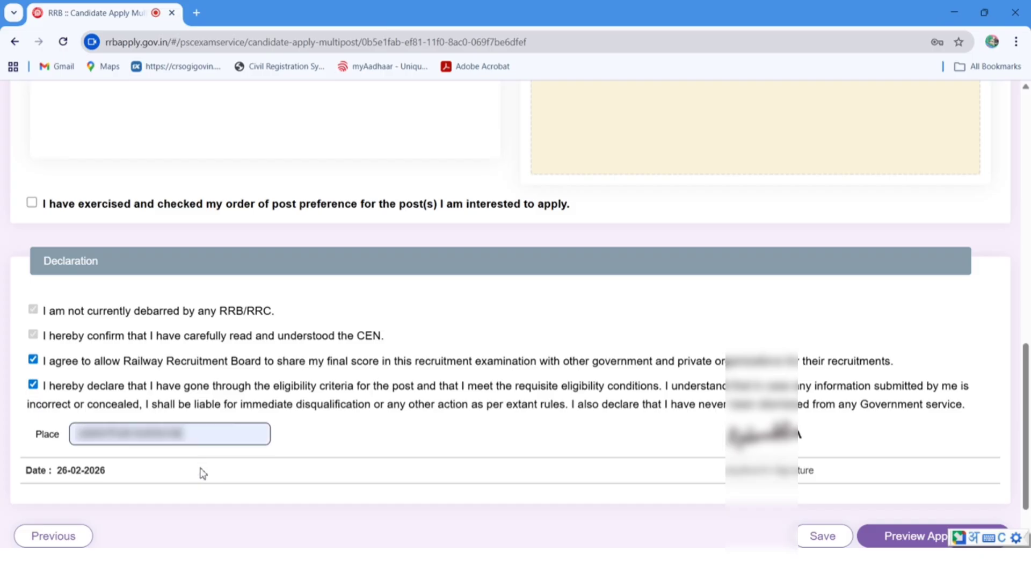
{"action": "left_click", "coordinate": [901, 538]}
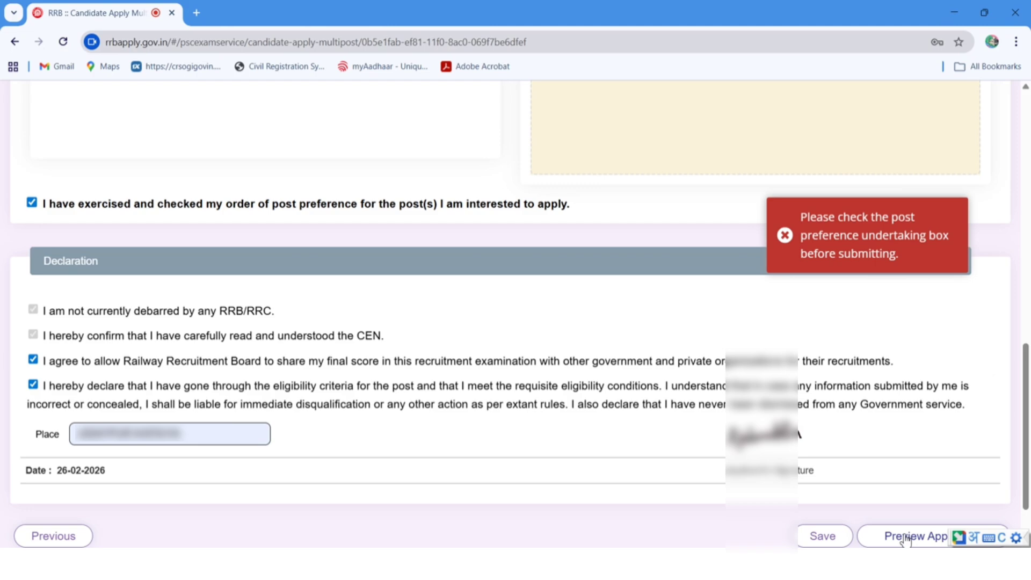
Open the Application Preview, answering No to adding preferences for the remaining eligible posts.
{"action": "left_click", "coordinate": [906, 537]}
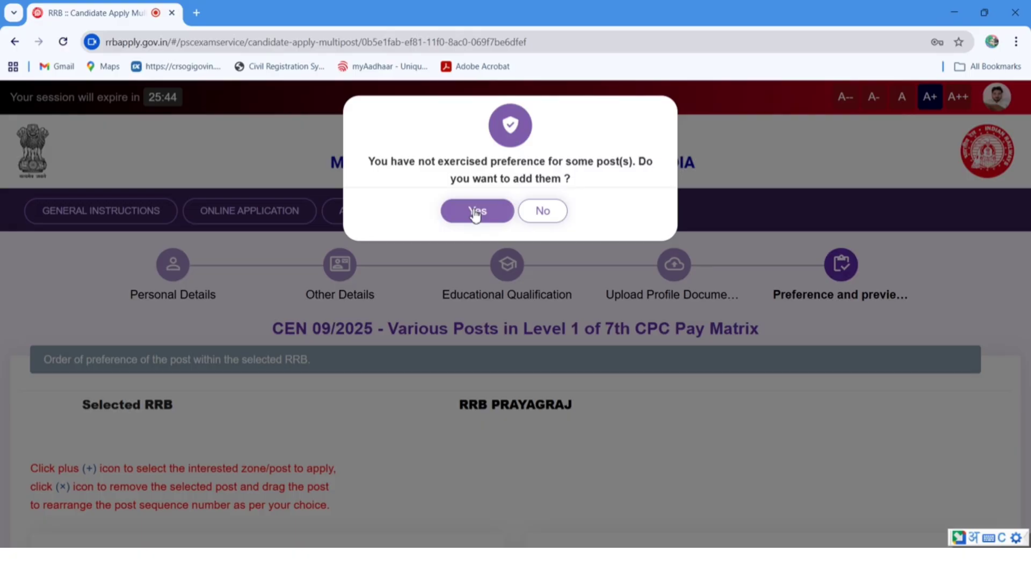
{"action": "left_click", "coordinate": [475, 212]}
{"action": "left_click", "coordinate": [544, 212]}
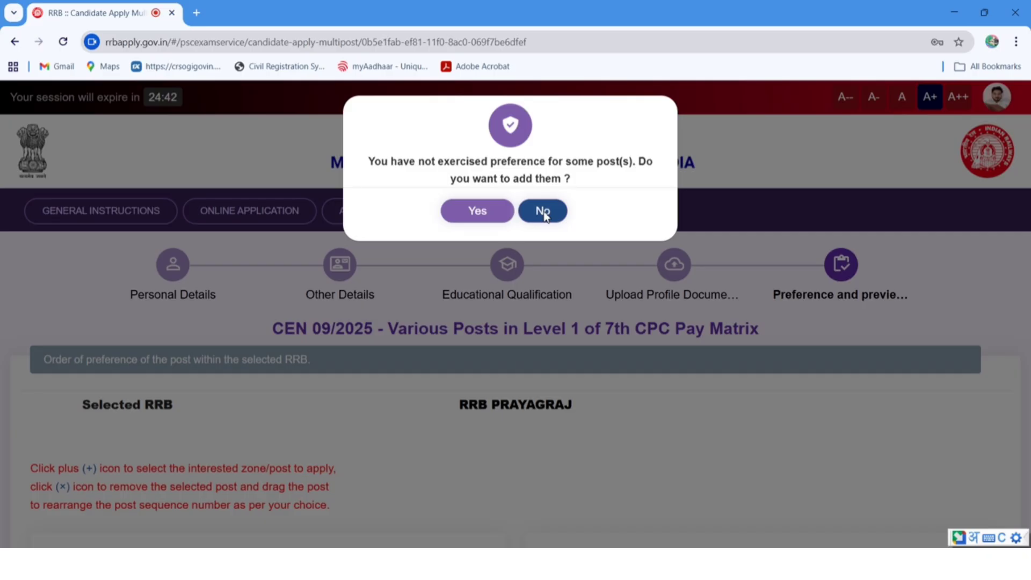
{"action": "left_click", "coordinate": [544, 213]}
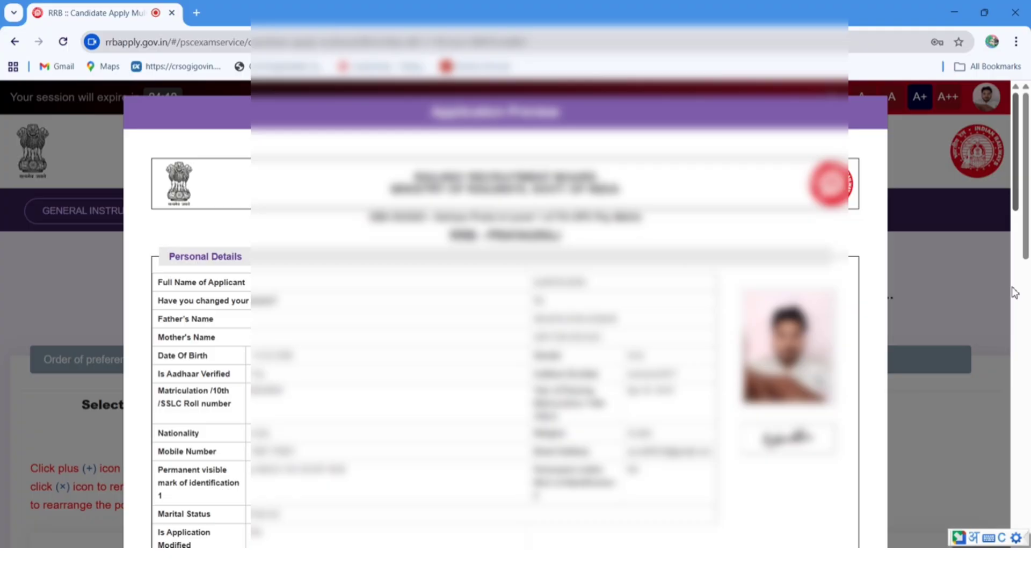
Scroll through the preview, tick 'I have re-checked the above details and found correct', and submit.
{"action": "scroll", "coordinate": [1014, 339], "scroll_direction": "down", "scroll_amount": 6}
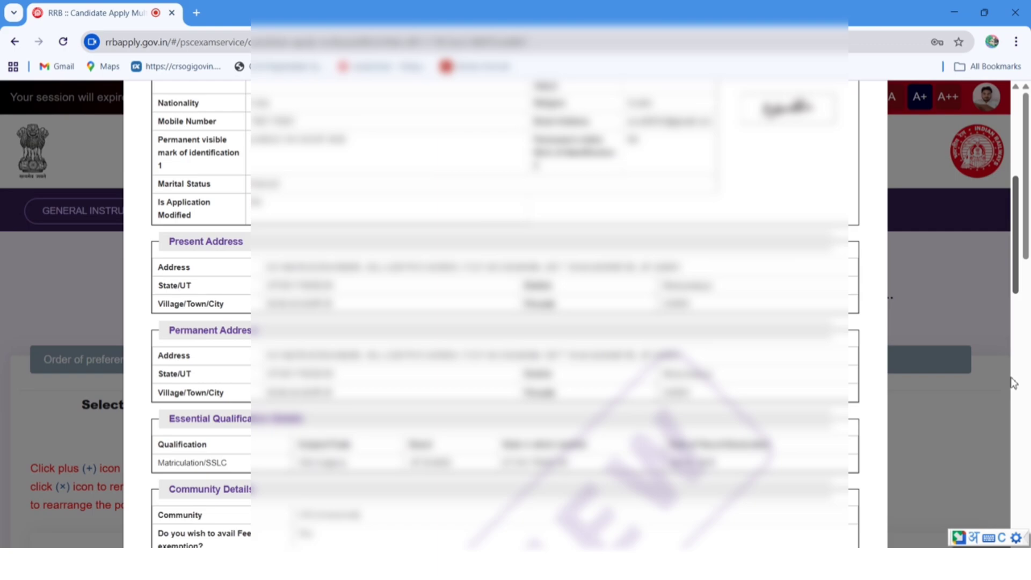
{"action": "scroll", "coordinate": [1013, 382], "scroll_direction": "down", "scroll_amount": 8}
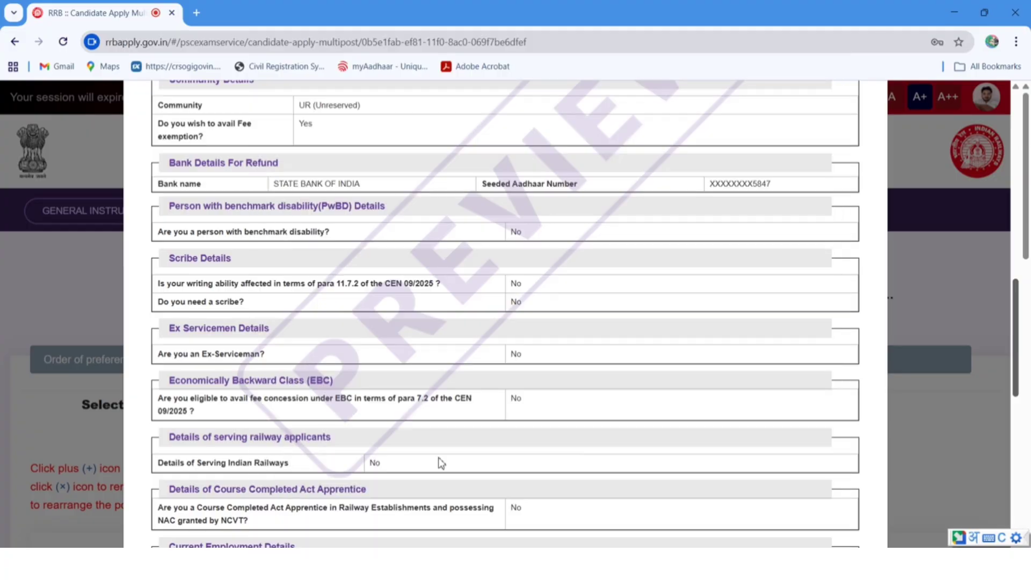
{"action": "scroll", "coordinate": [440, 463], "scroll_direction": "down", "scroll_amount": 10}
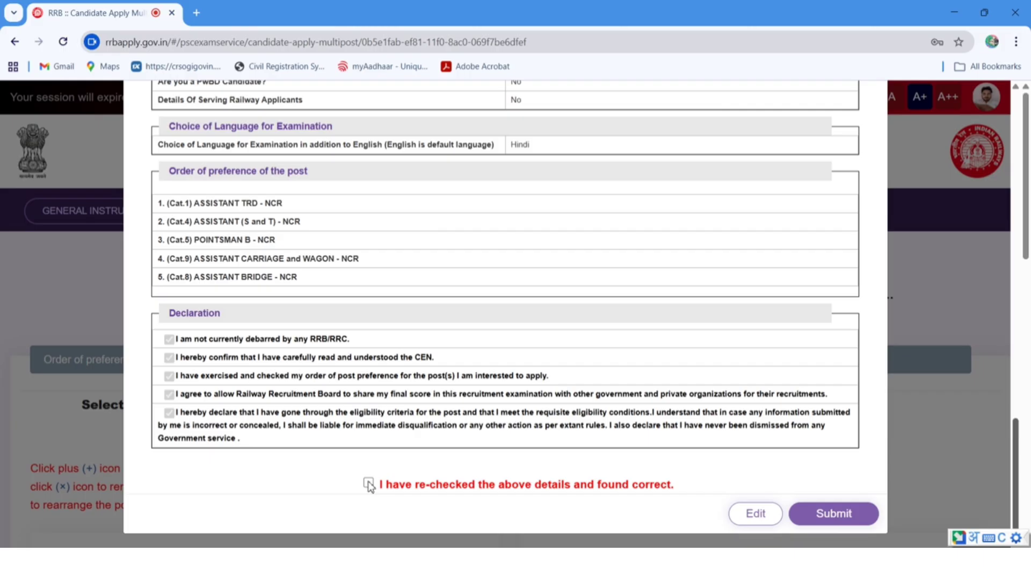
{"action": "left_click", "coordinate": [369, 483]}
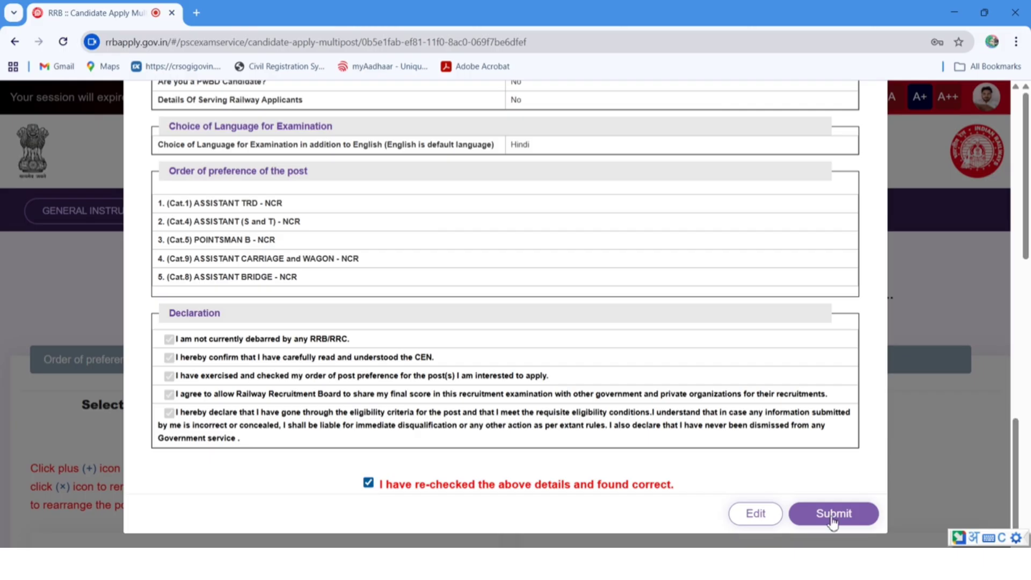
{"action": "left_click", "coordinate": [833, 516]}
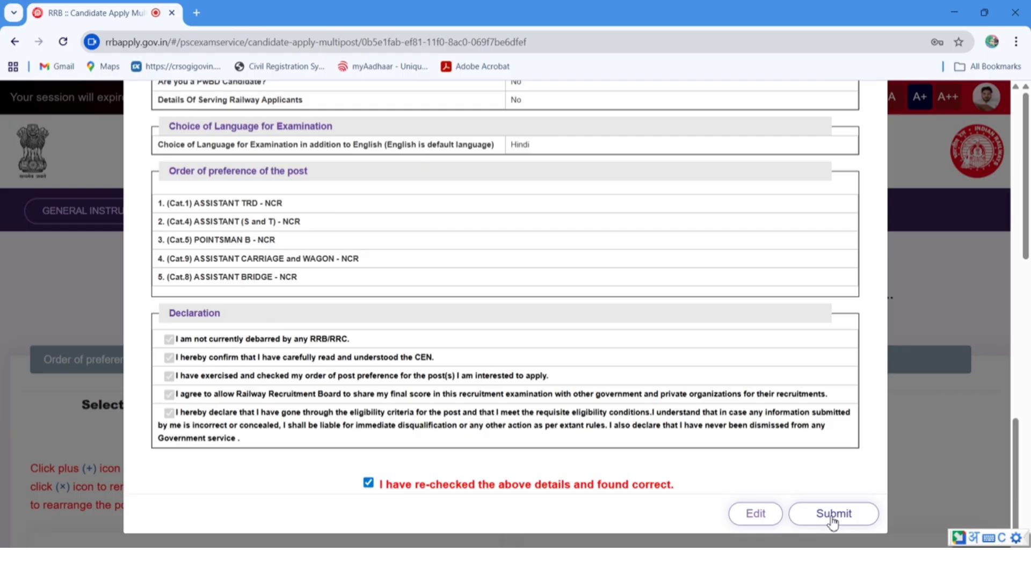
{"action": "left_click", "coordinate": [832, 516]}
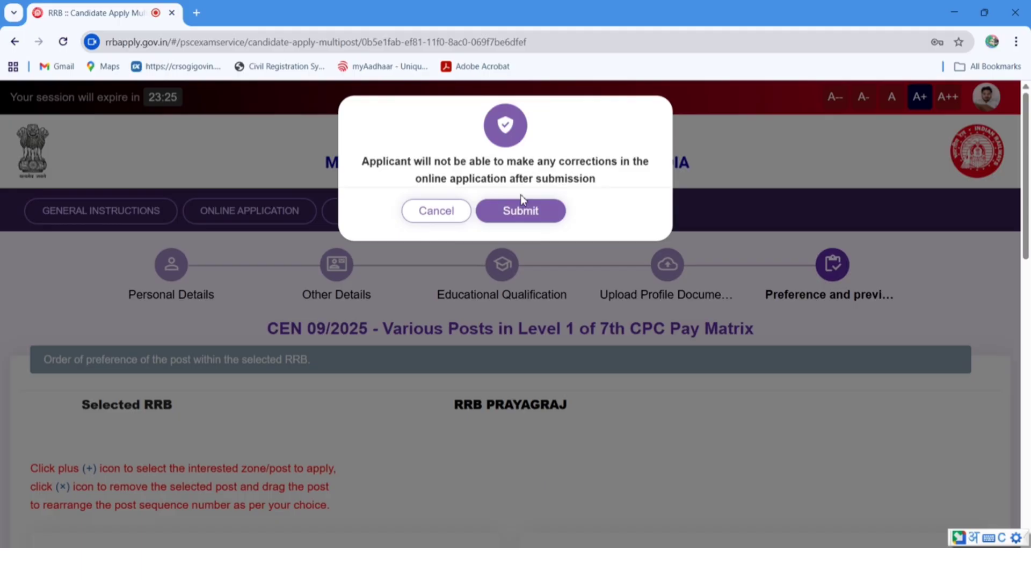
Confirm final submission in the no-corrections warning to reach the ₹250.00 fee page.
{"action": "left_click", "coordinate": [521, 201]}
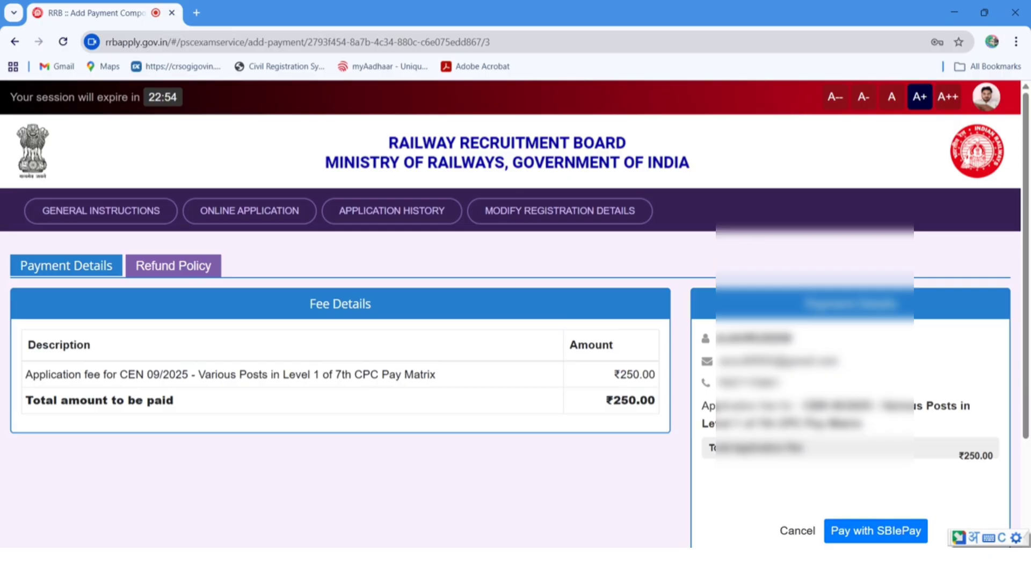
Choose Pay with SBIePay, accept the Terms & Conditions, and proceed to the gateway.
{"action": "scroll", "coordinate": [515, 313], "scroll_direction": "down", "scroll_amount": 1}
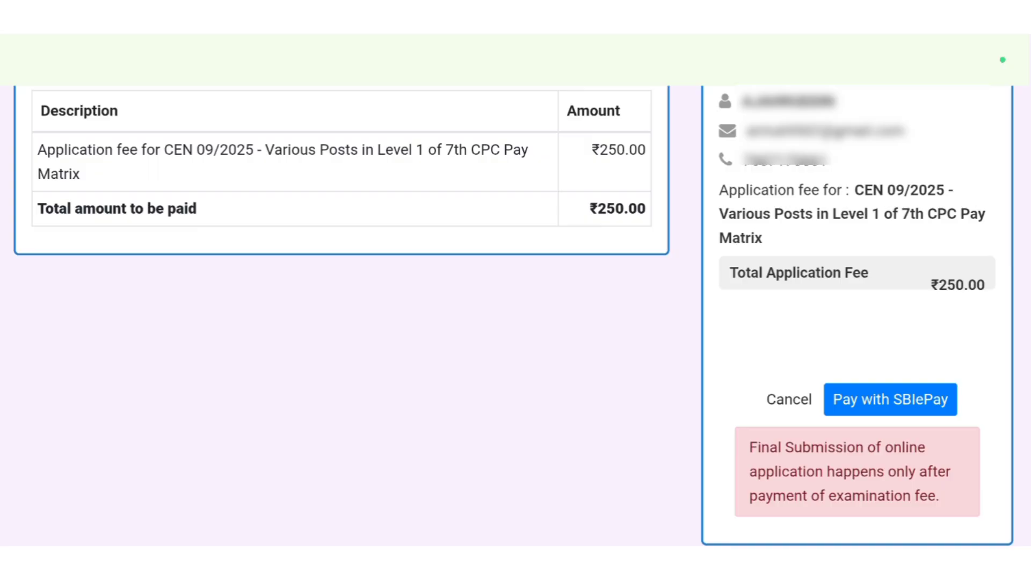
{"action": "left_click", "coordinate": [890, 399]}
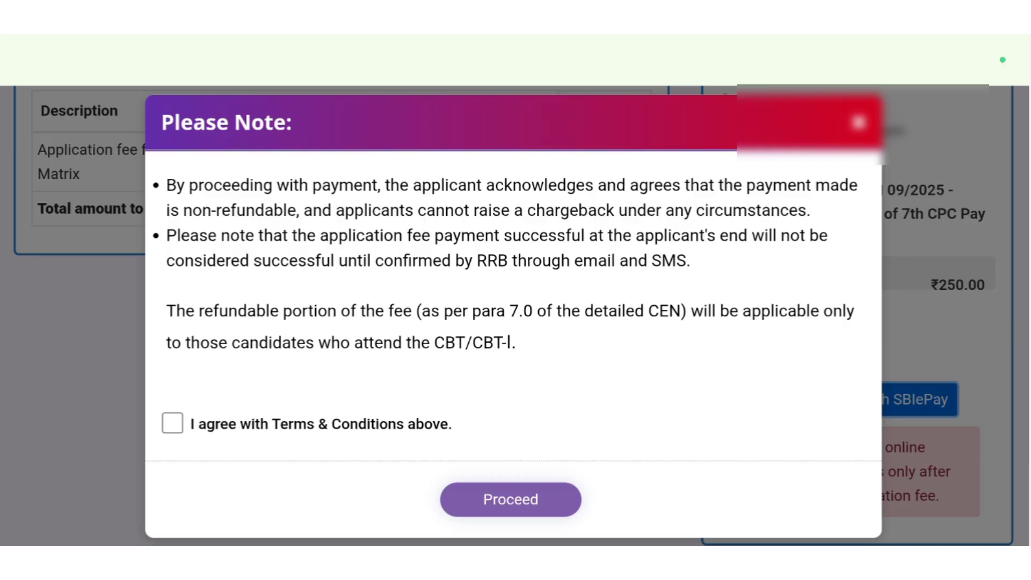
{"action": "left_click", "coordinate": [172, 424]}
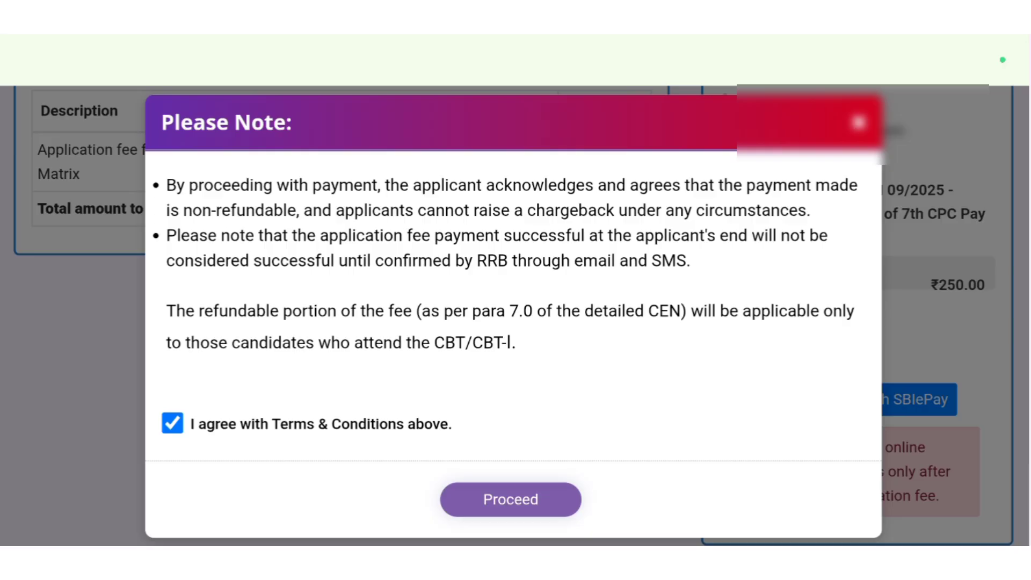
{"action": "left_click", "coordinate": [511, 499]}
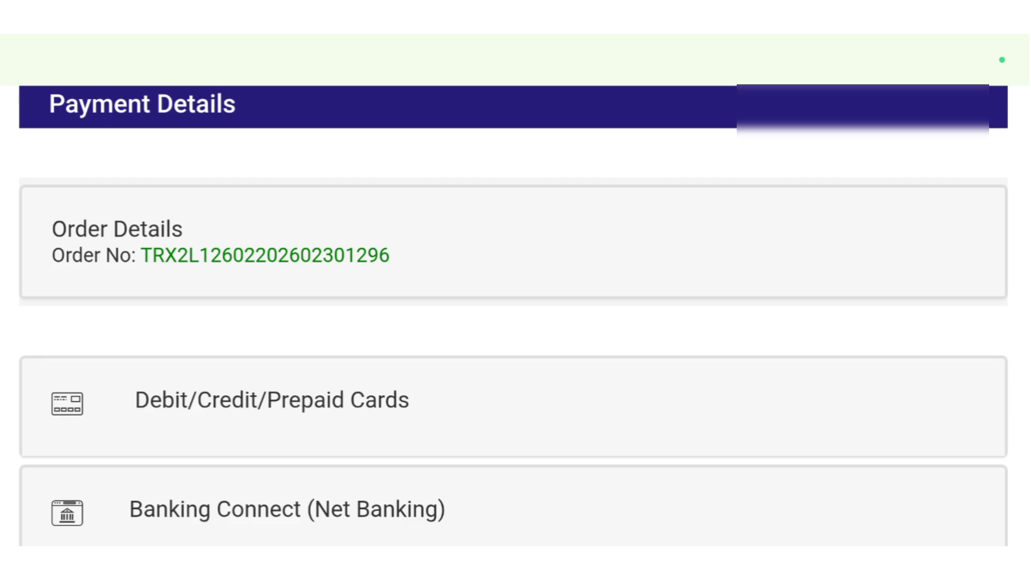
Select UPI QR as the SBIePay payment method for the ₹250.00 fee and pay now.
{"action": "scroll", "coordinate": [513, 316], "scroll_direction": "down", "scroll_amount": 4}
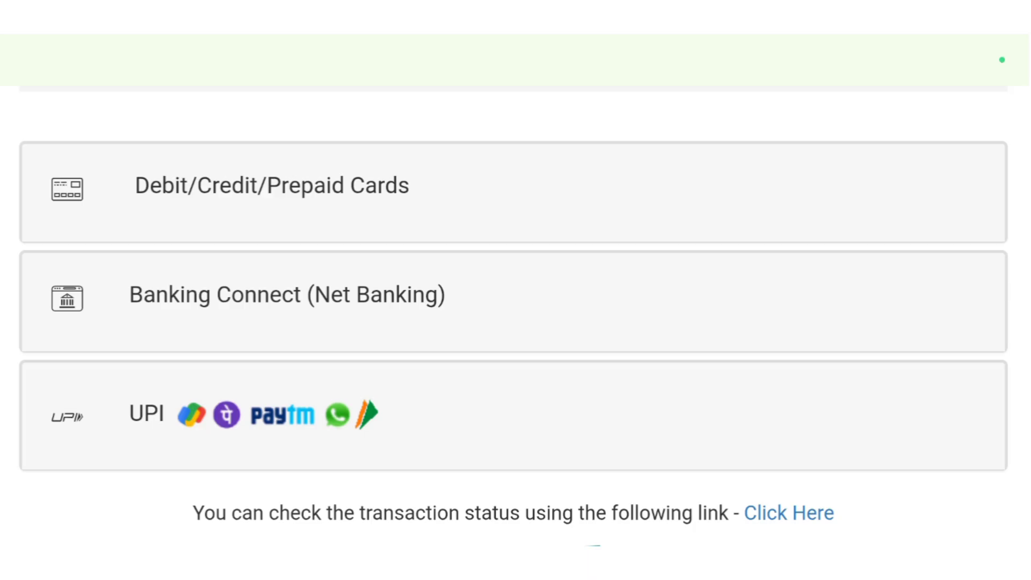
{"action": "scroll", "coordinate": [514, 317], "scroll_direction": "down", "scroll_amount": 1}
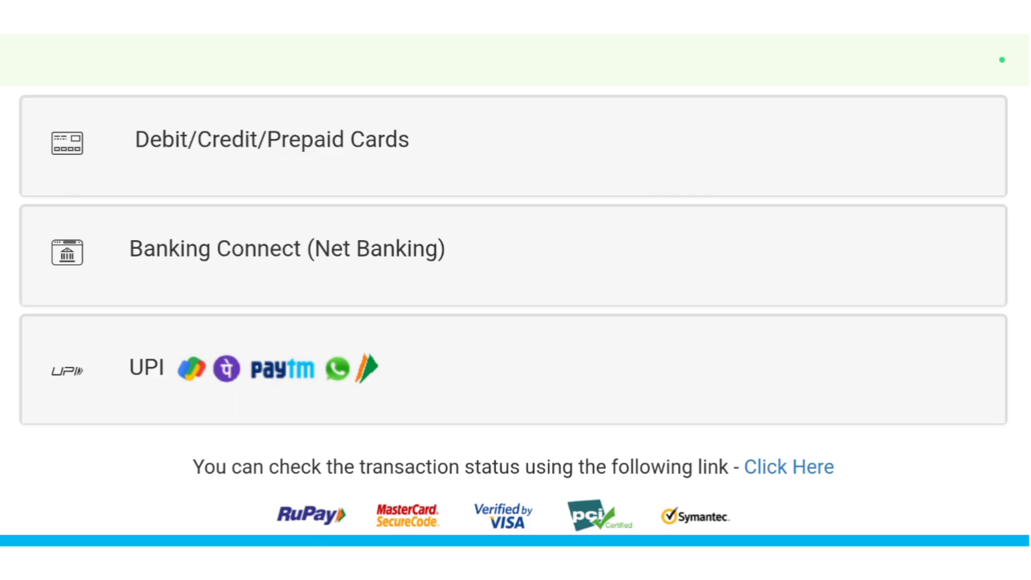
{"action": "left_click", "coordinate": [513, 369]}
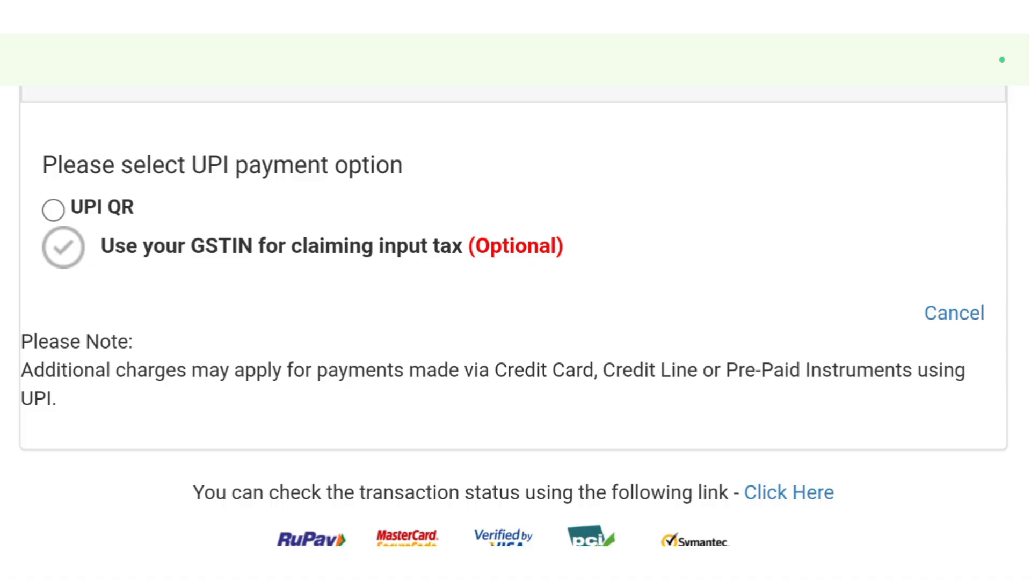
{"action": "left_click", "coordinate": [54, 210]}
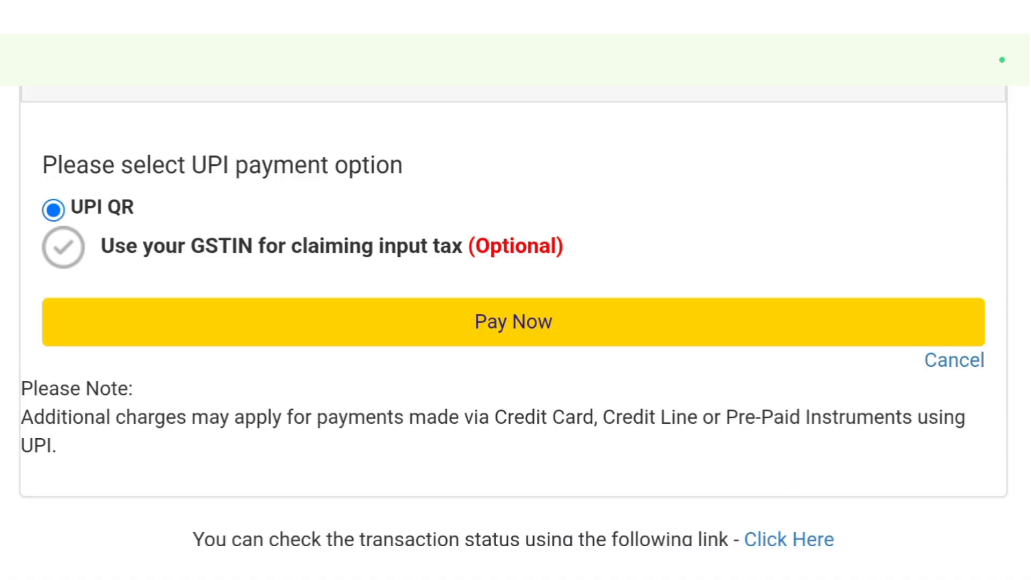
{"action": "left_click", "coordinate": [513, 322]}
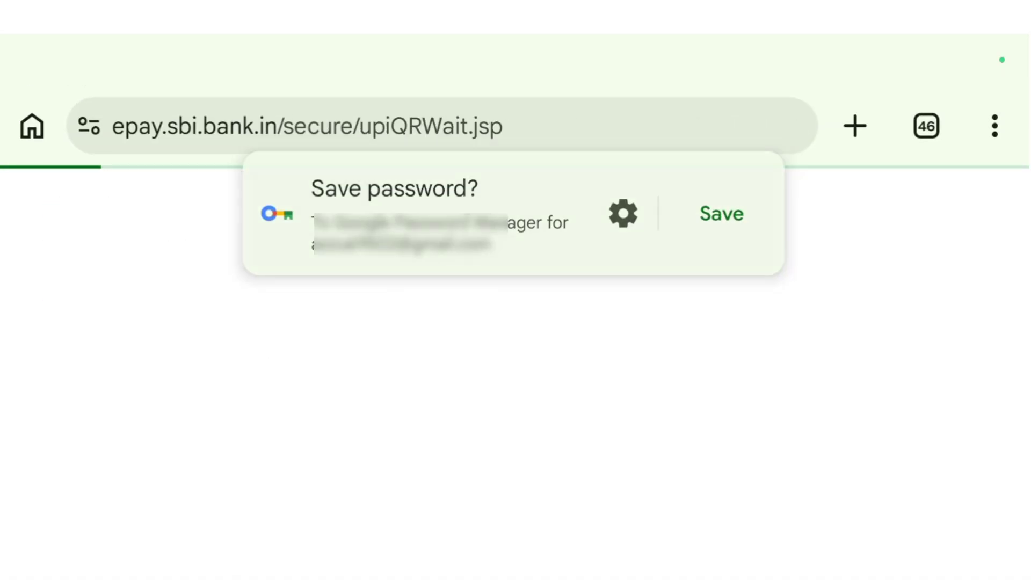